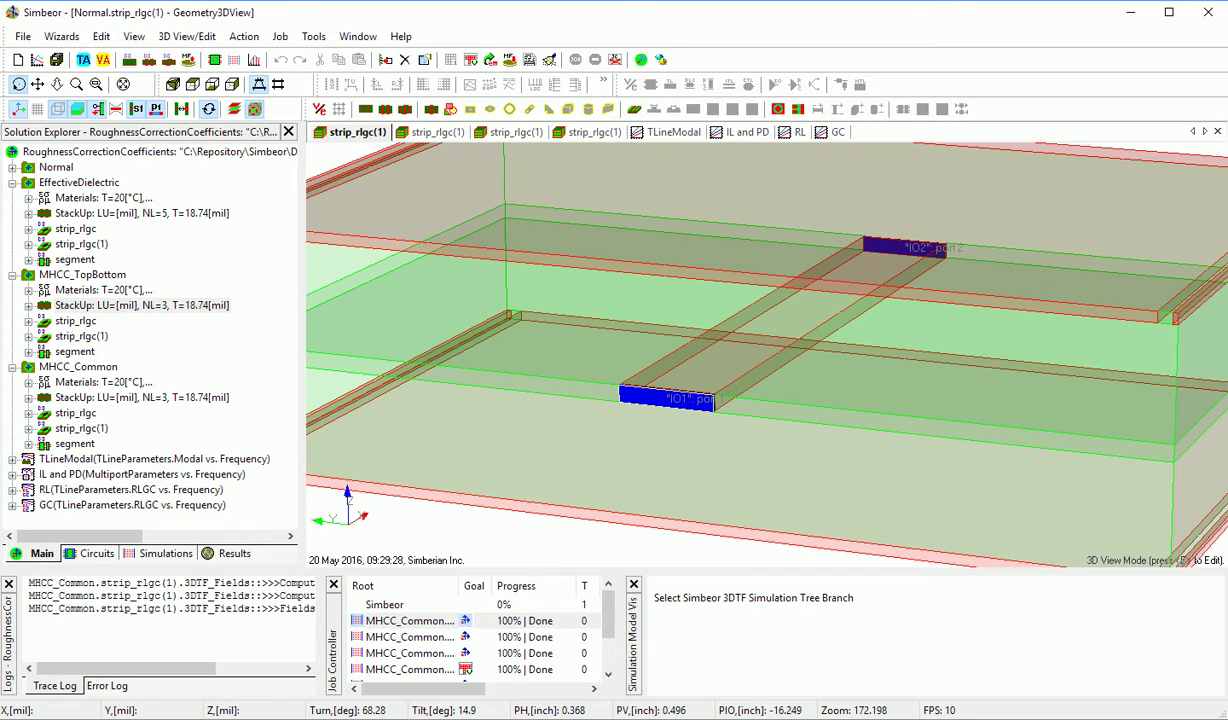
# - Review the Normal project's materials and stackup layers, and the EffectiveDielectric project's material list
pyautogui.click(13, 167)
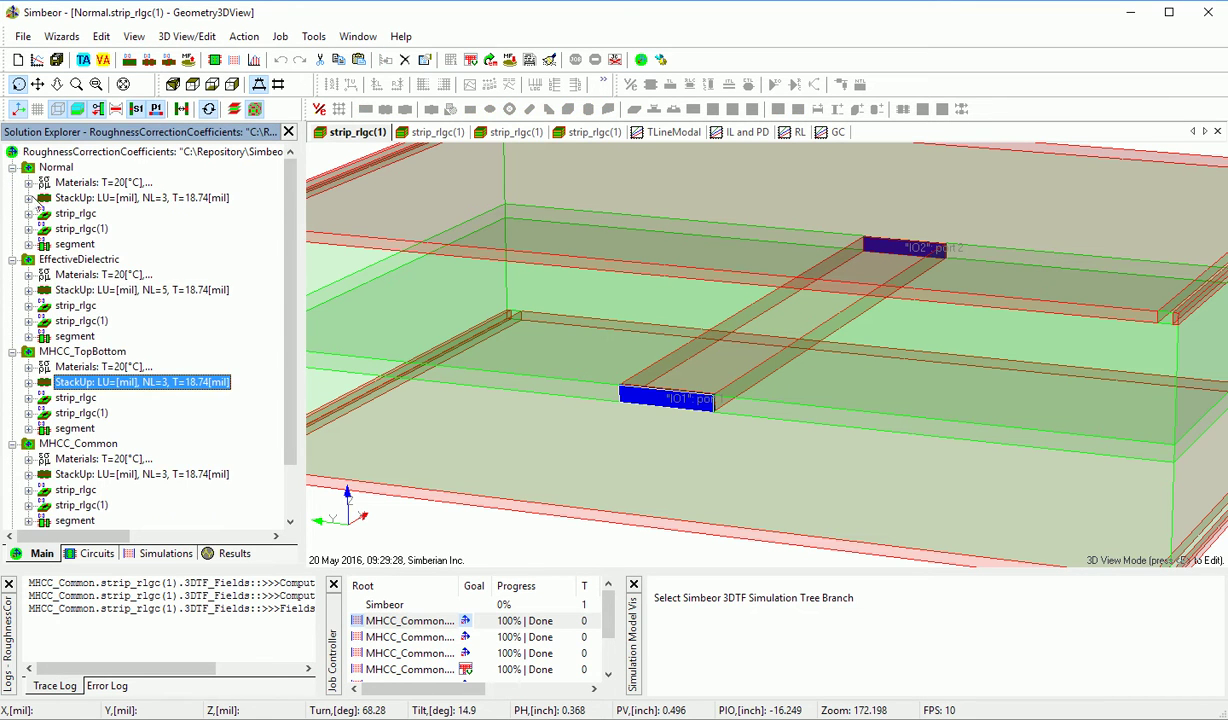
pyautogui.click(29, 198)
pyautogui.click(29, 182)
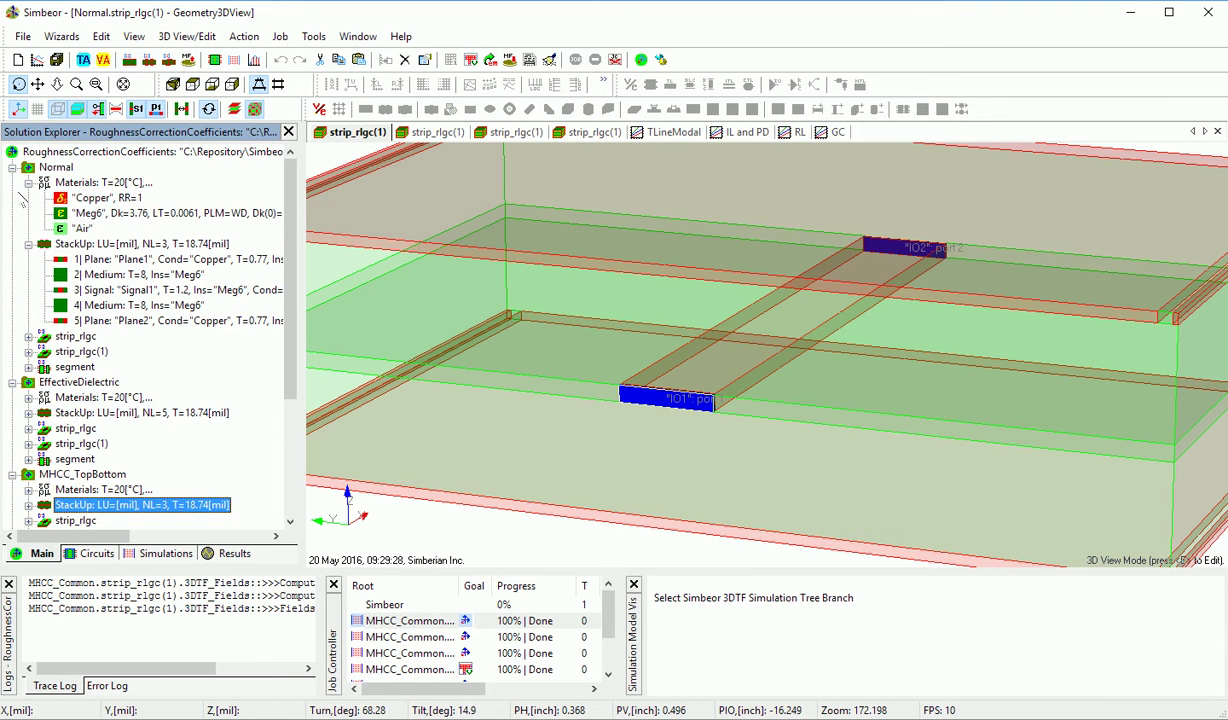
pyautogui.click(29, 182)
pyautogui.click(29, 198)
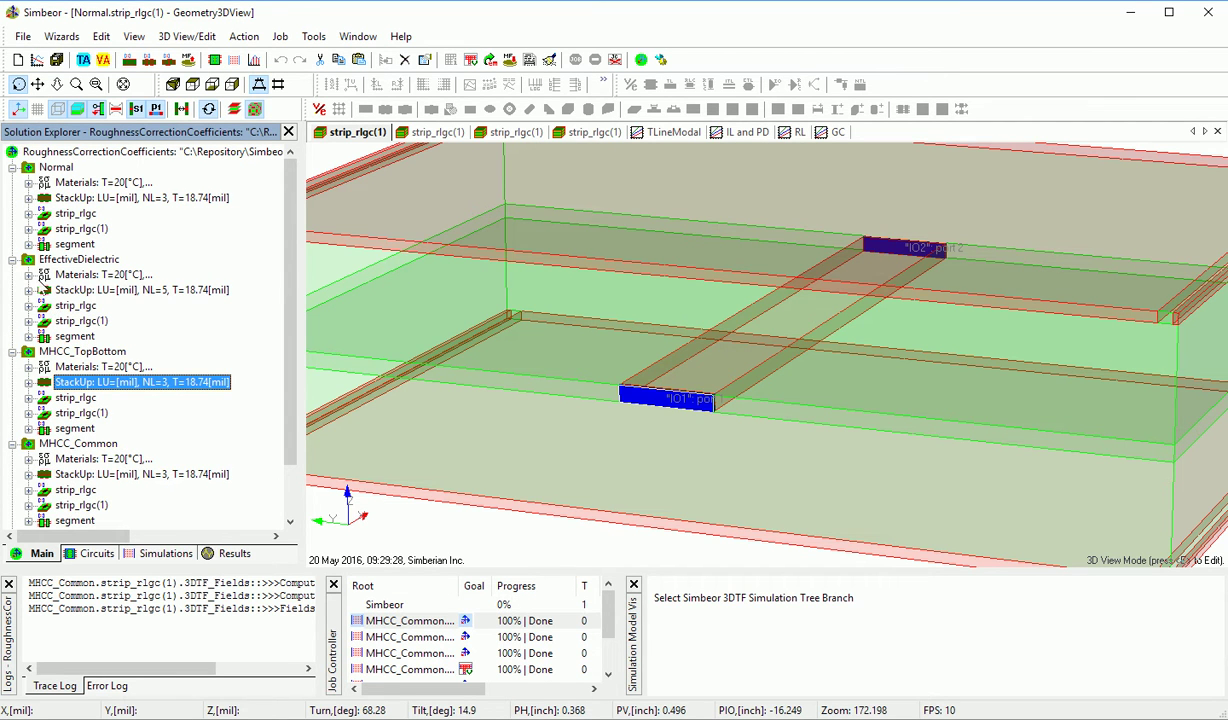
pyautogui.click(29, 274)
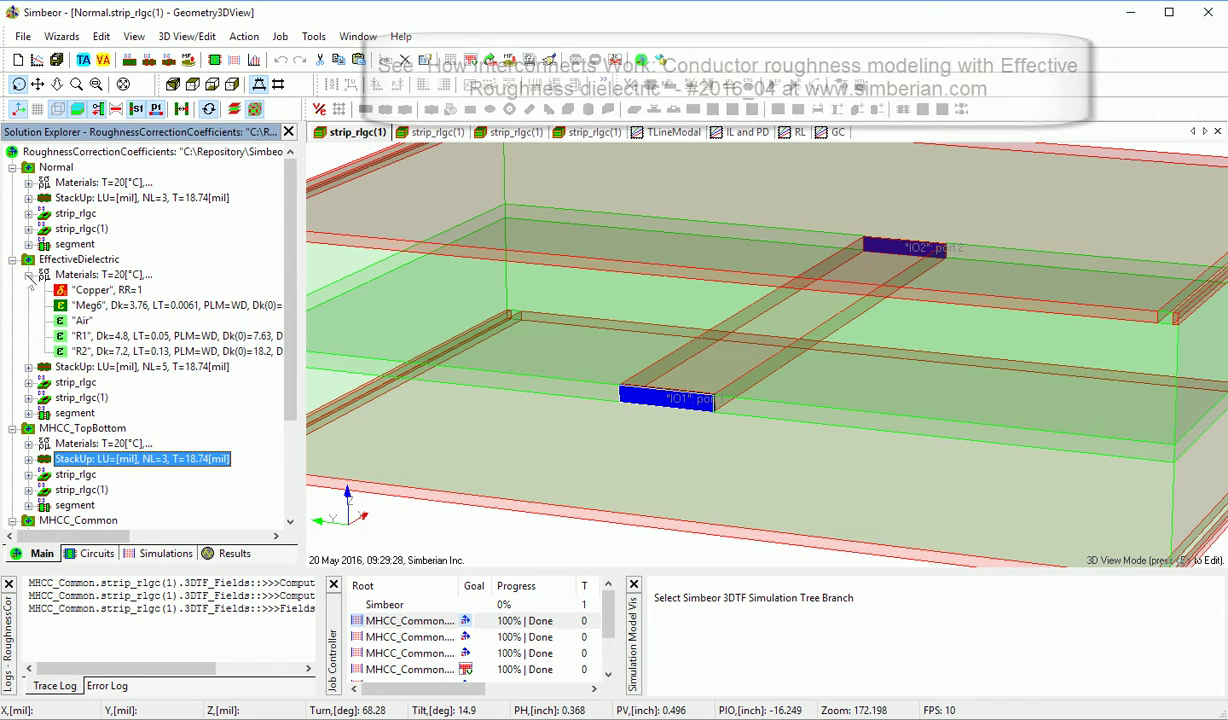
pyautogui.click(29, 274)
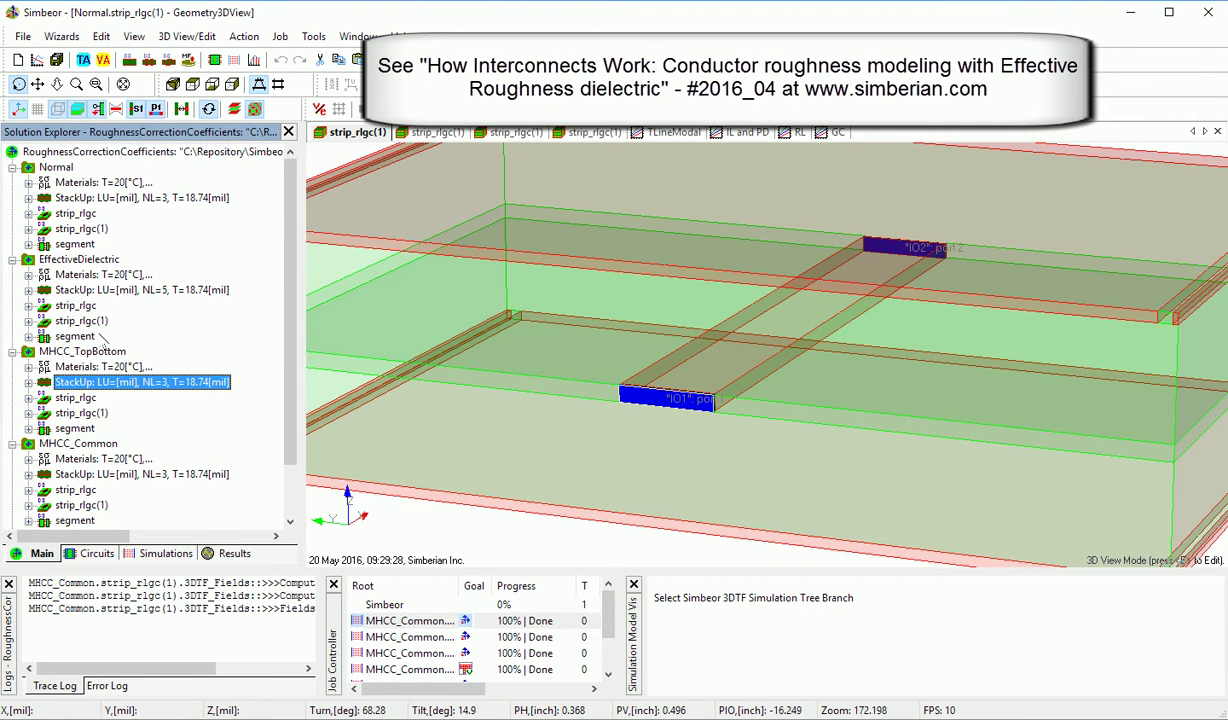
# - Inspect the roughness model settings of the Copper material in the MHCC_Common project without changing them
pyautogui.scroll(-1, 120, 440)
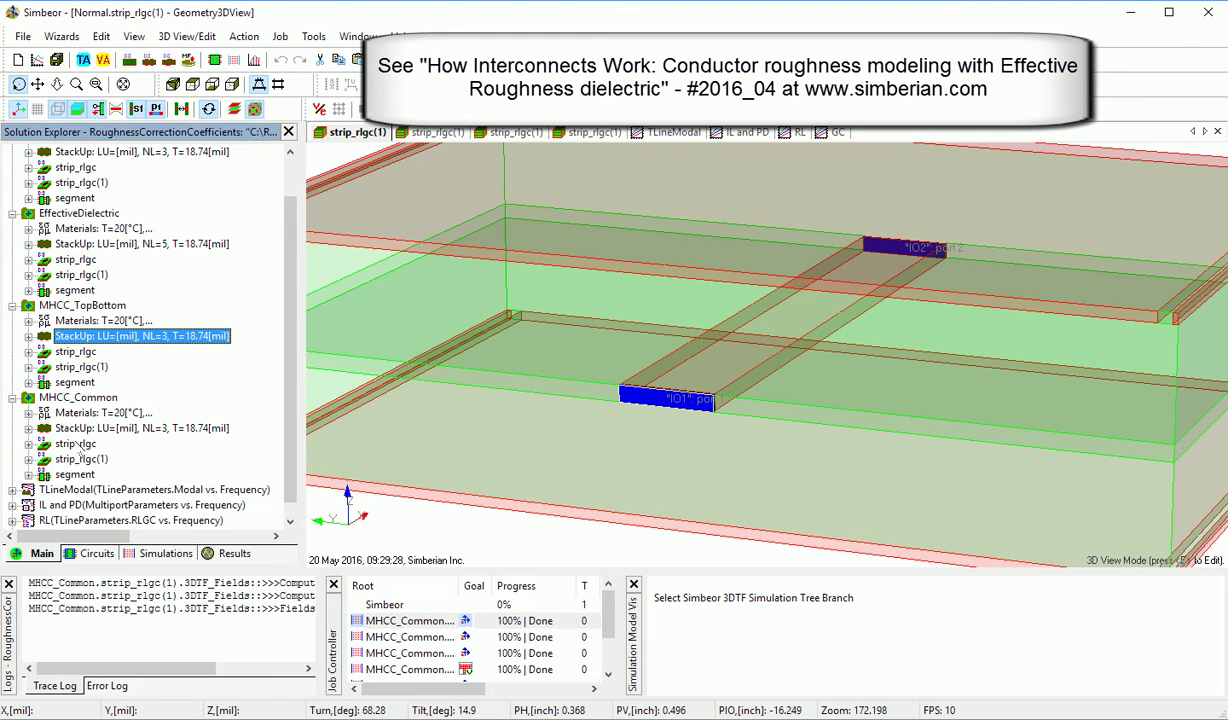
pyautogui.click(29, 412)
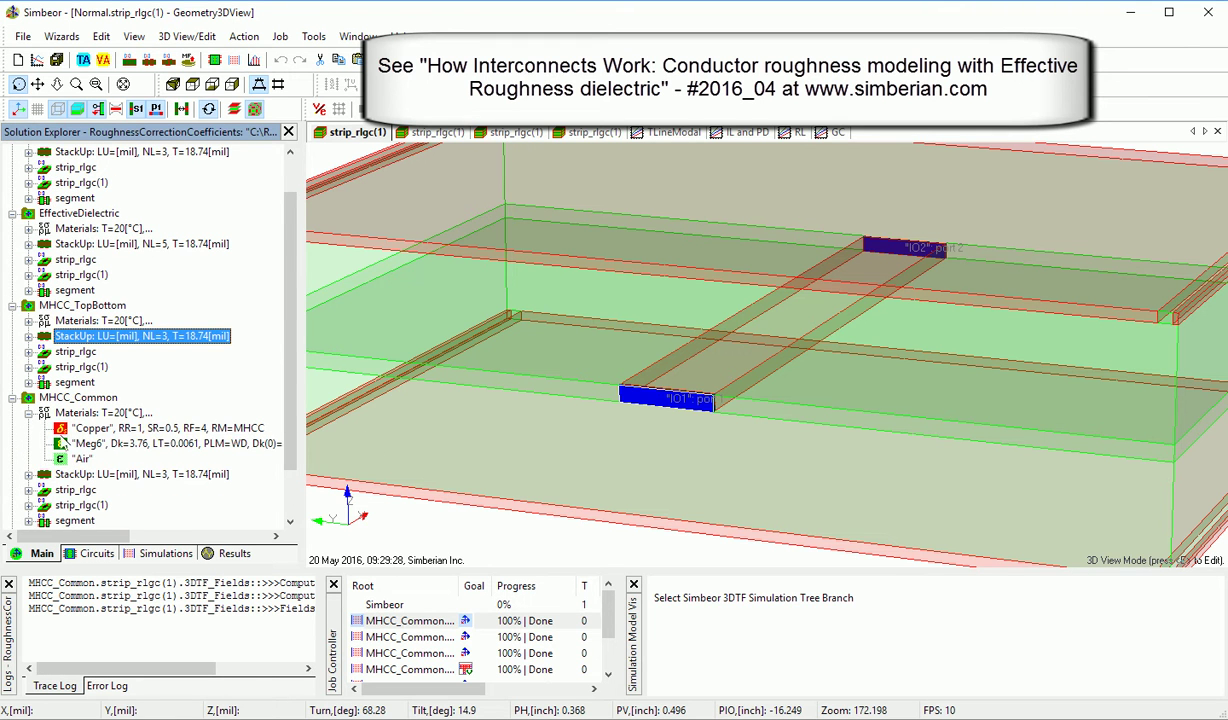
pyautogui.doubleClick(80, 425)
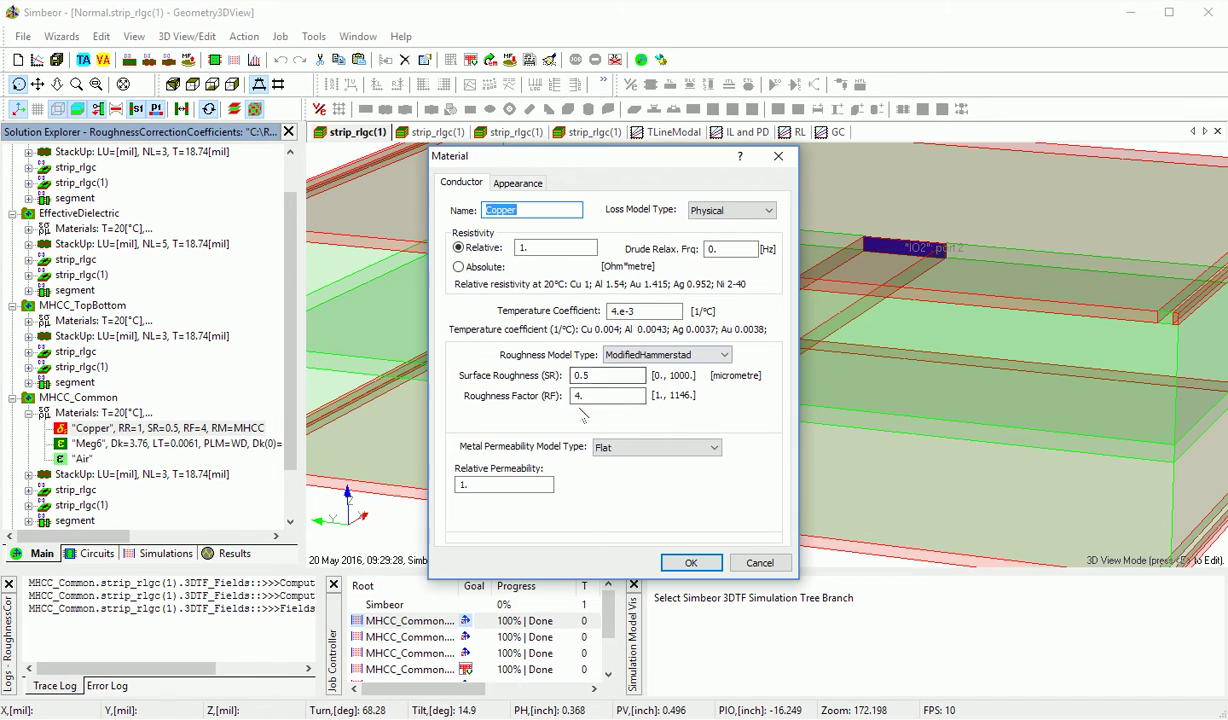
pyautogui.click(752, 562)
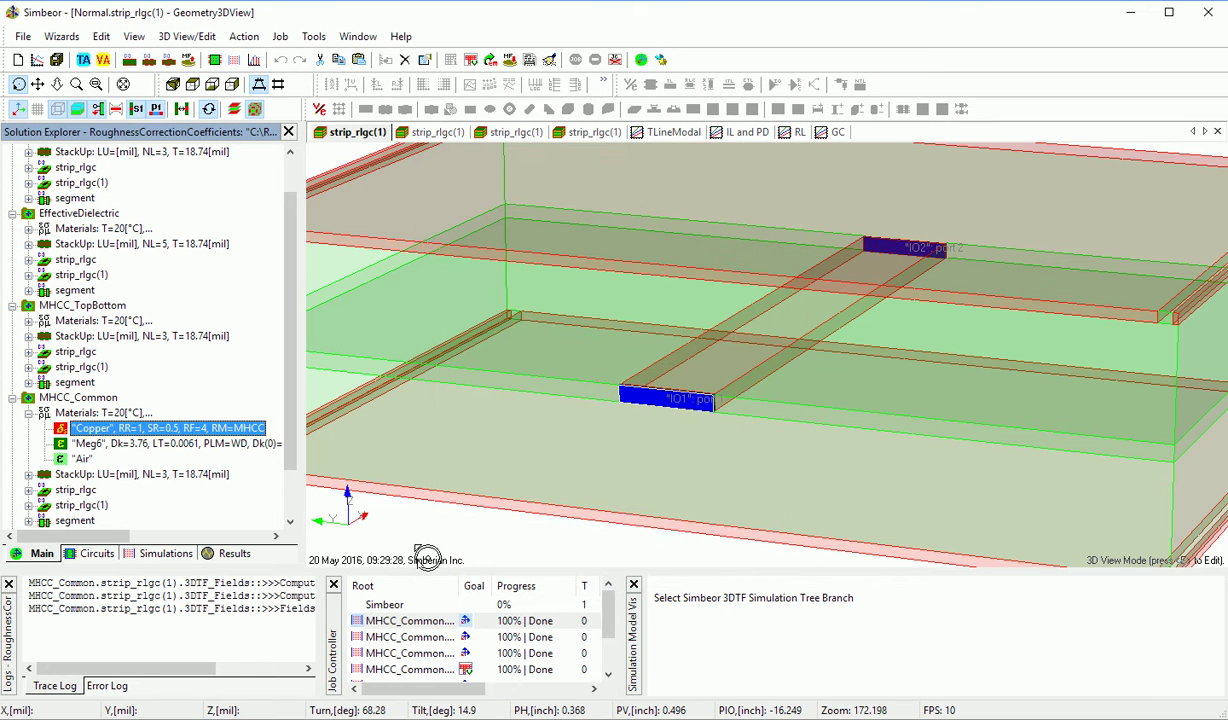
pyautogui.click(29, 415)
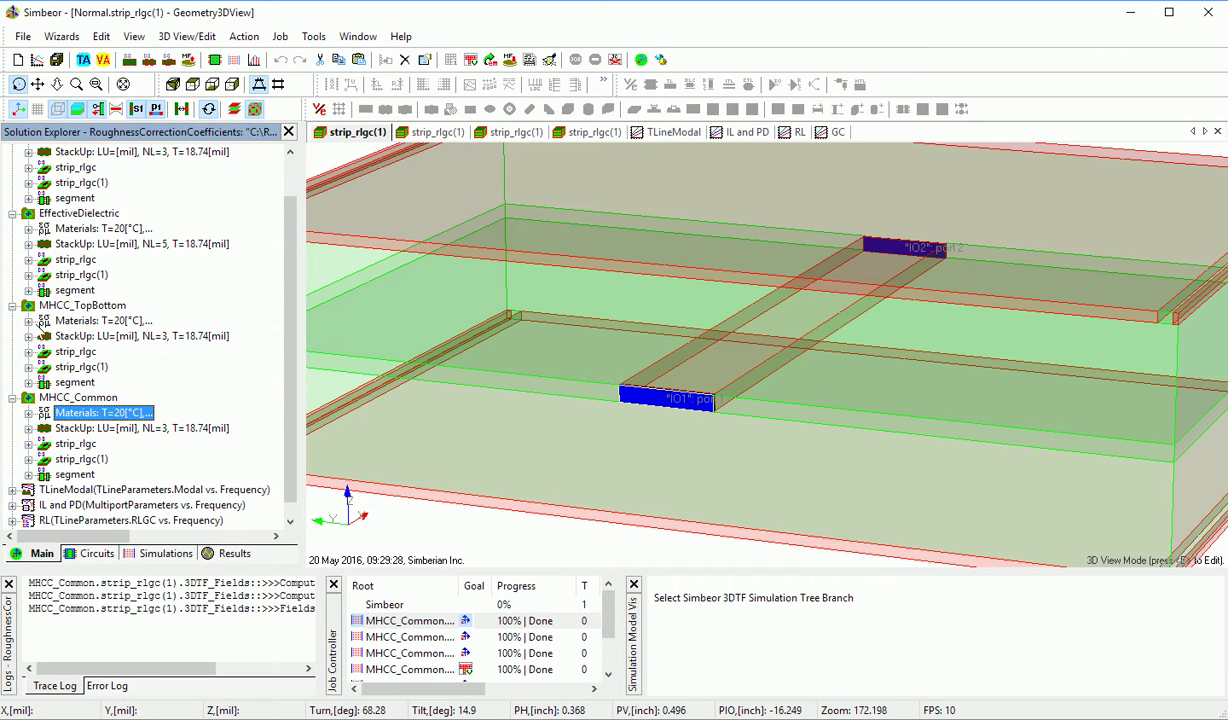
# - Inspect the roughness model settings of the Copper material in the MHCC_TopBottom project
pyautogui.click(30, 320)
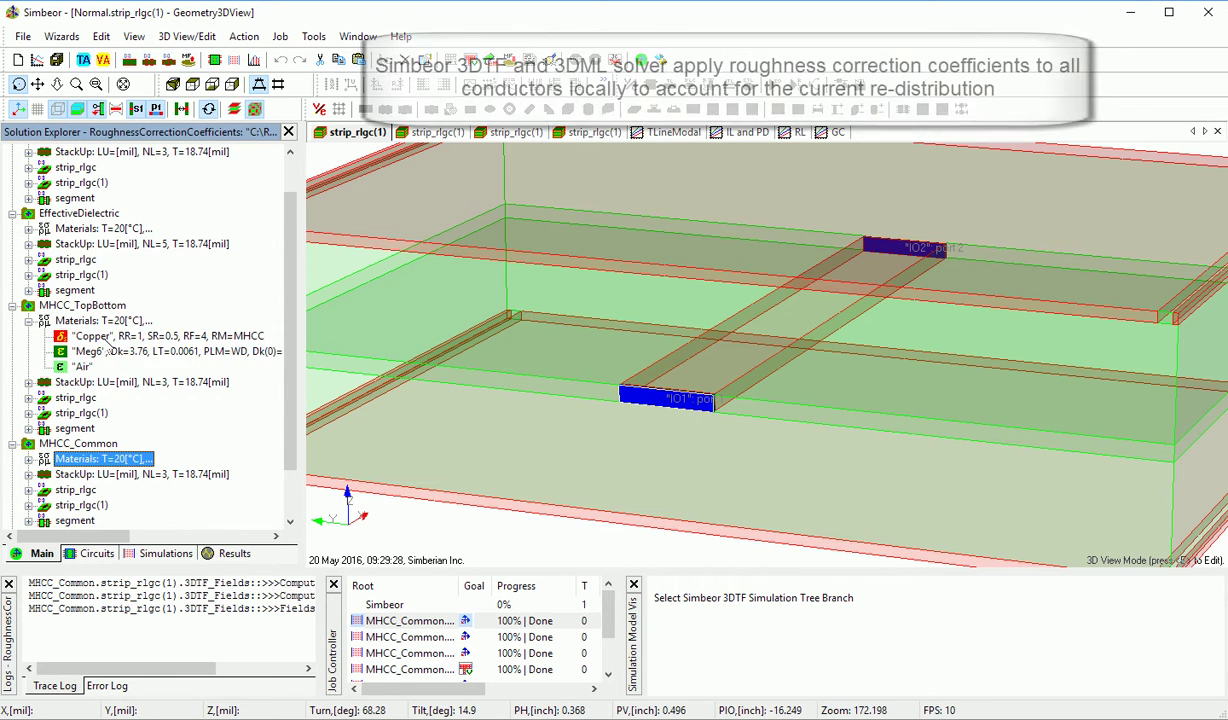
pyautogui.doubleClick(106, 337)
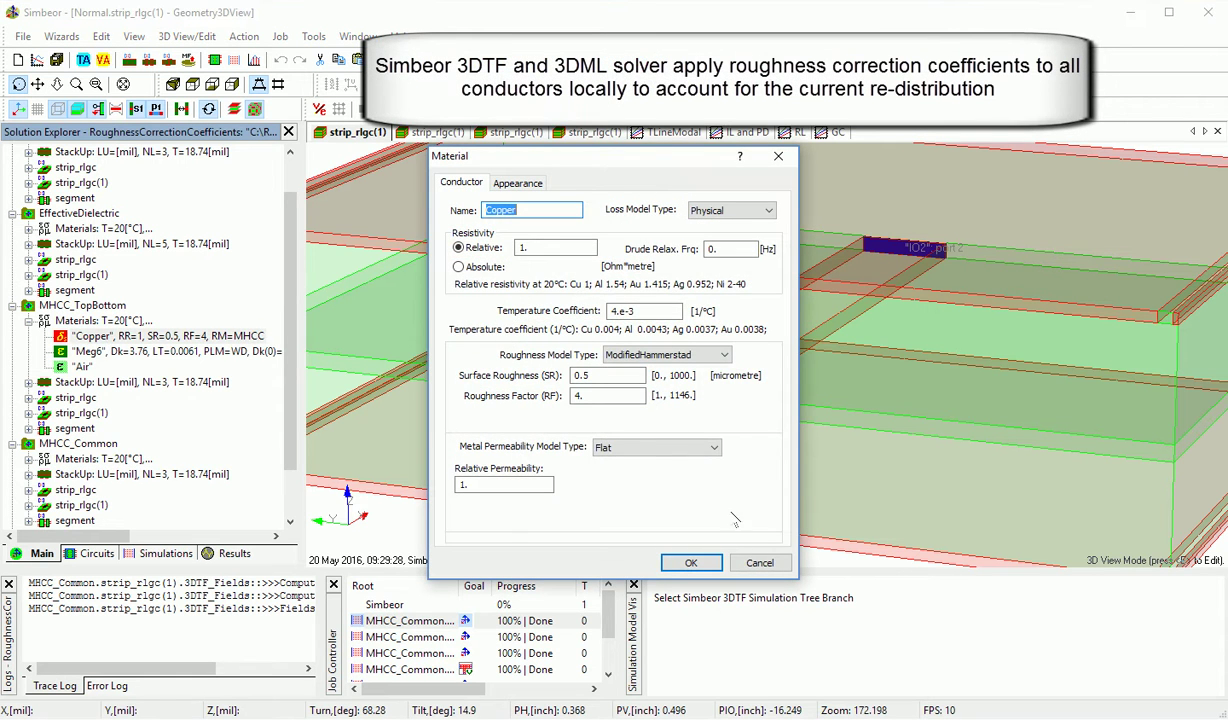
pyautogui.click(691, 562)
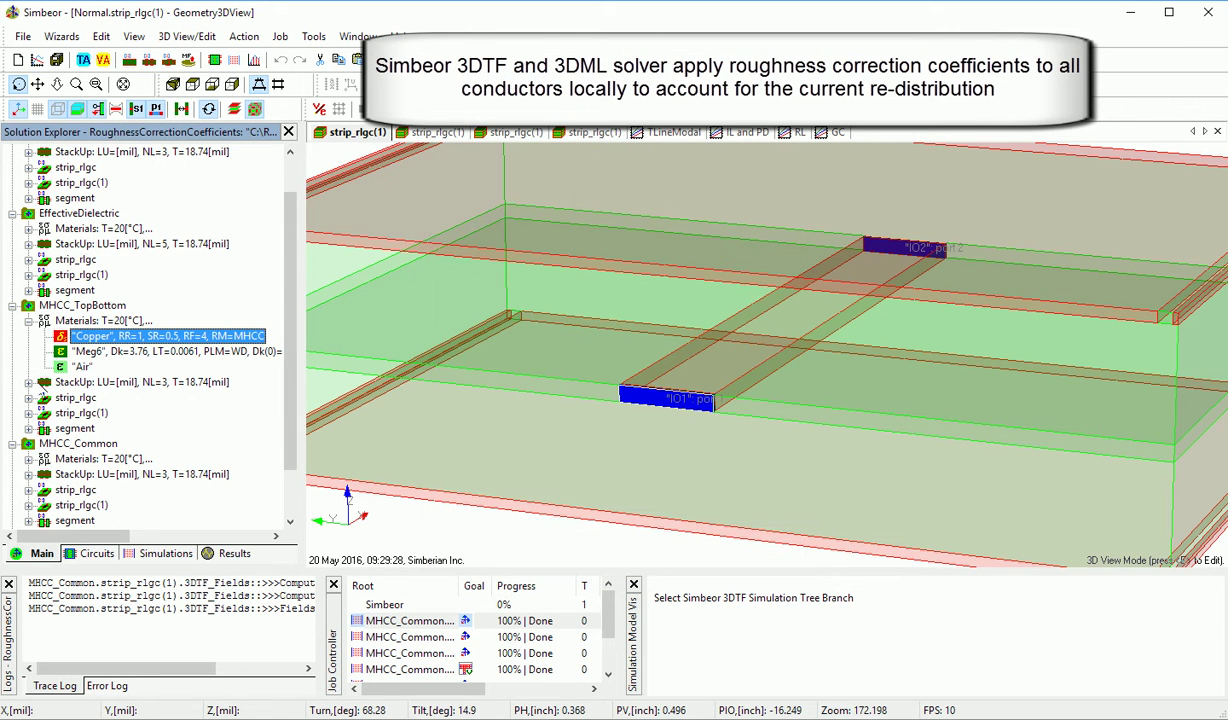
# - Inspect the top and bottom conductor surface roughness of the Signal1 layer in the MHCC_TopBottom stackup
pyautogui.click(29, 382)
pyautogui.click(113, 427)
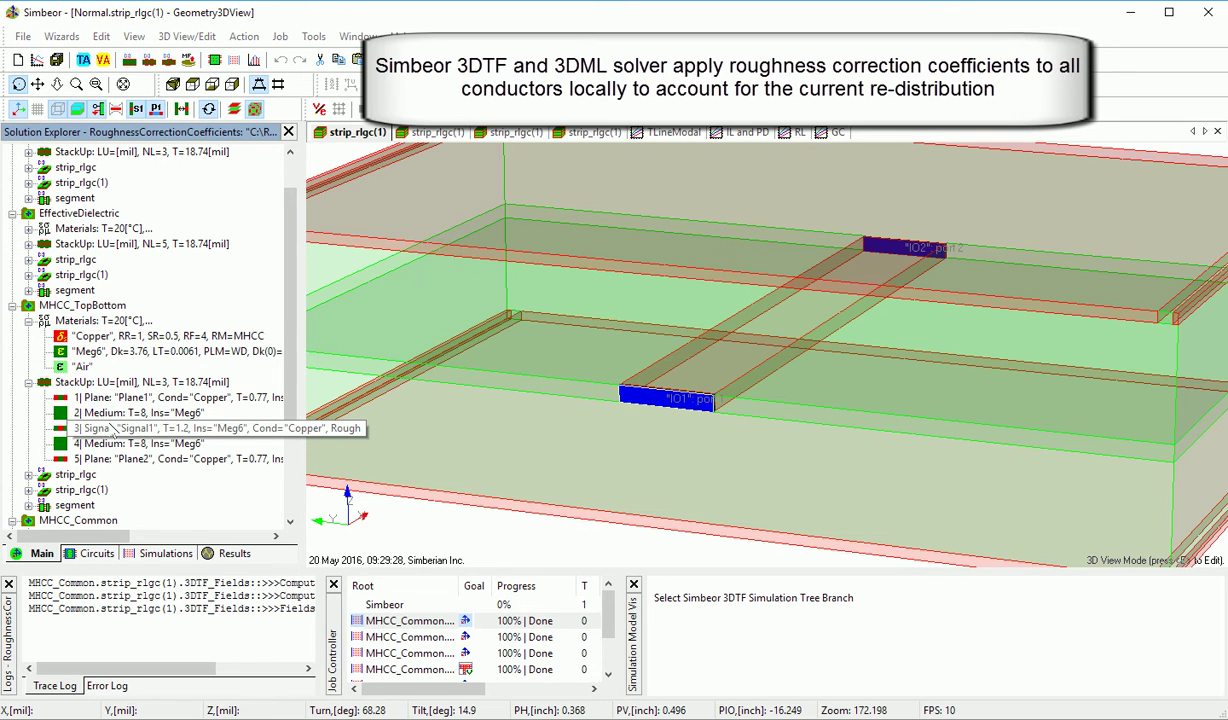
pyautogui.doubleClick(113, 427)
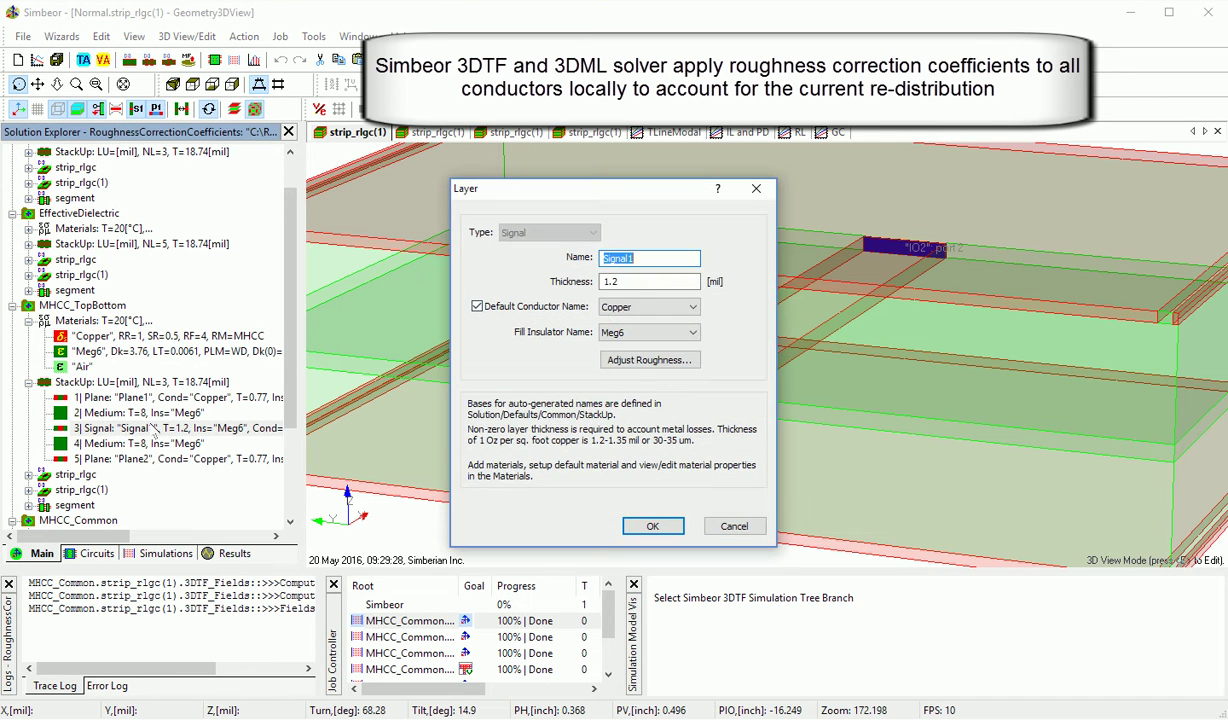
pyautogui.click(617, 359)
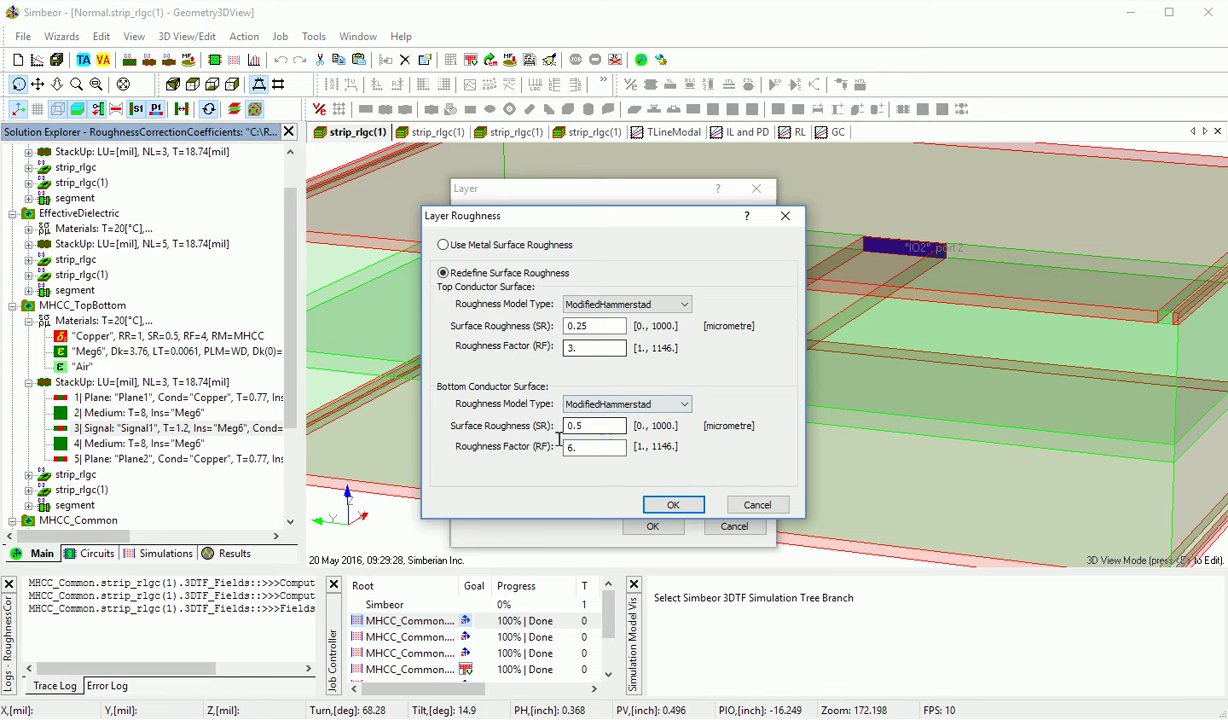
pyautogui.click(755, 505)
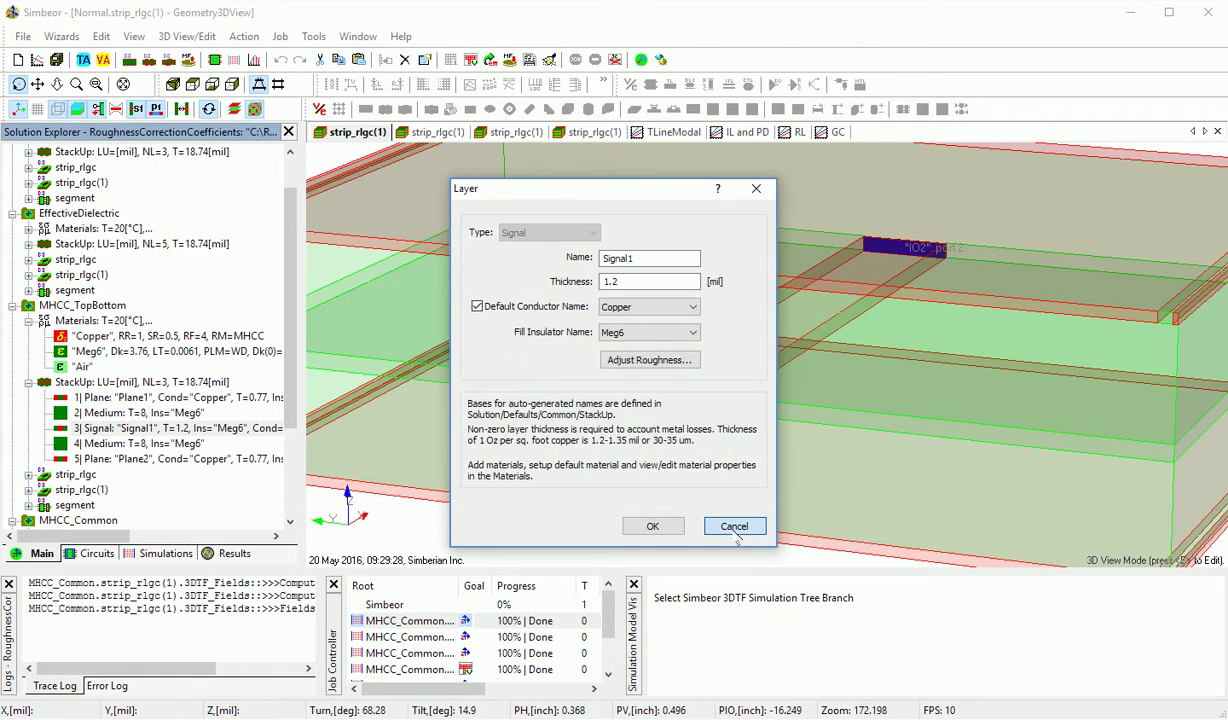
pyautogui.click(734, 528)
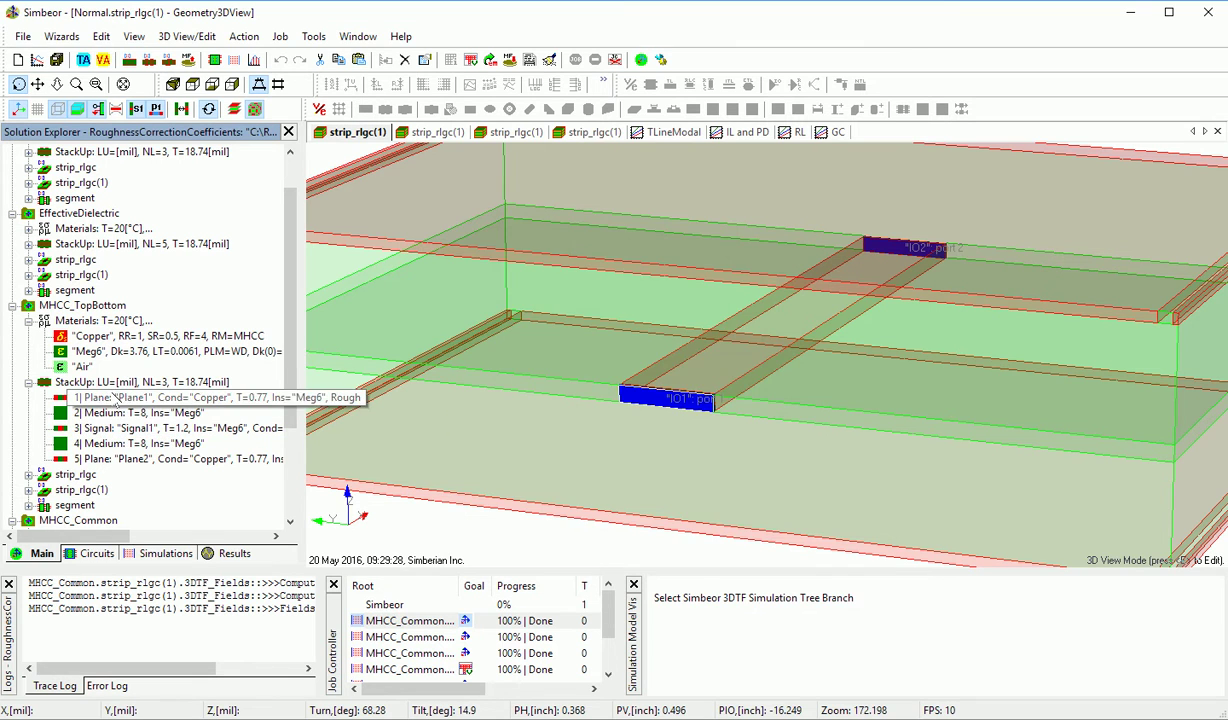
# - Inspect the top and bottom surface roughness of the Plane1 layer in the MHCC_TopBottom stackup
pyautogui.doubleClick(115, 398)
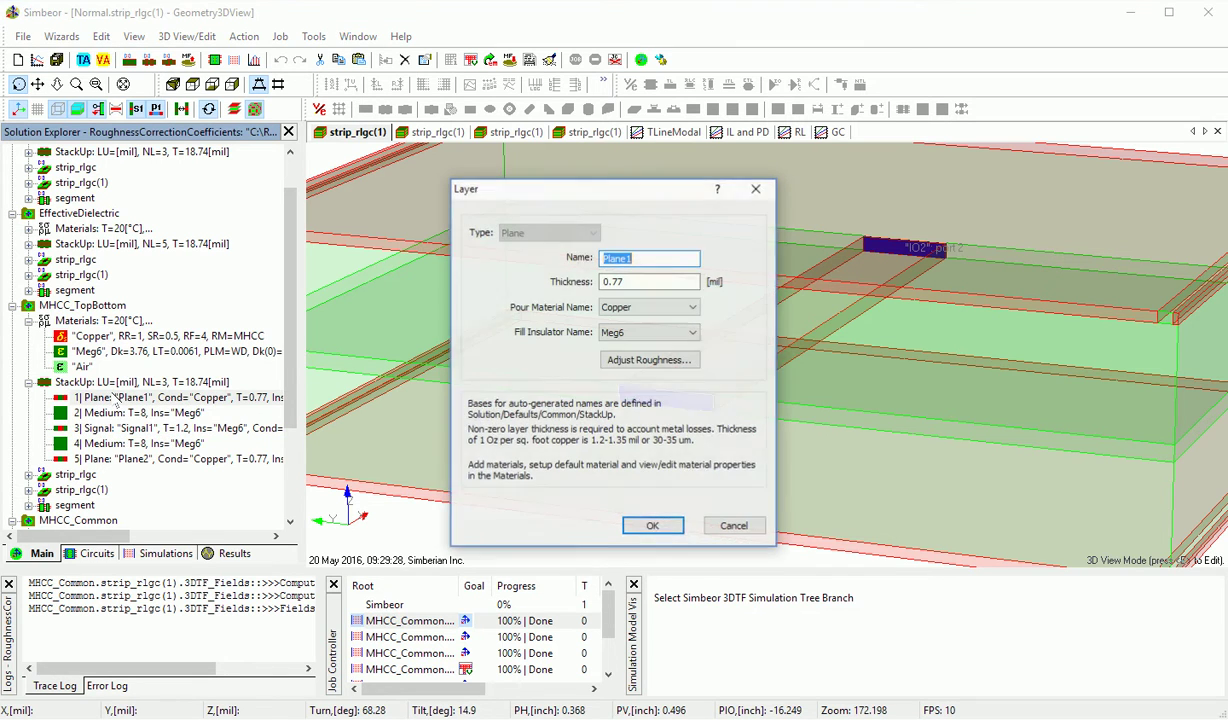
pyautogui.click(630, 360)
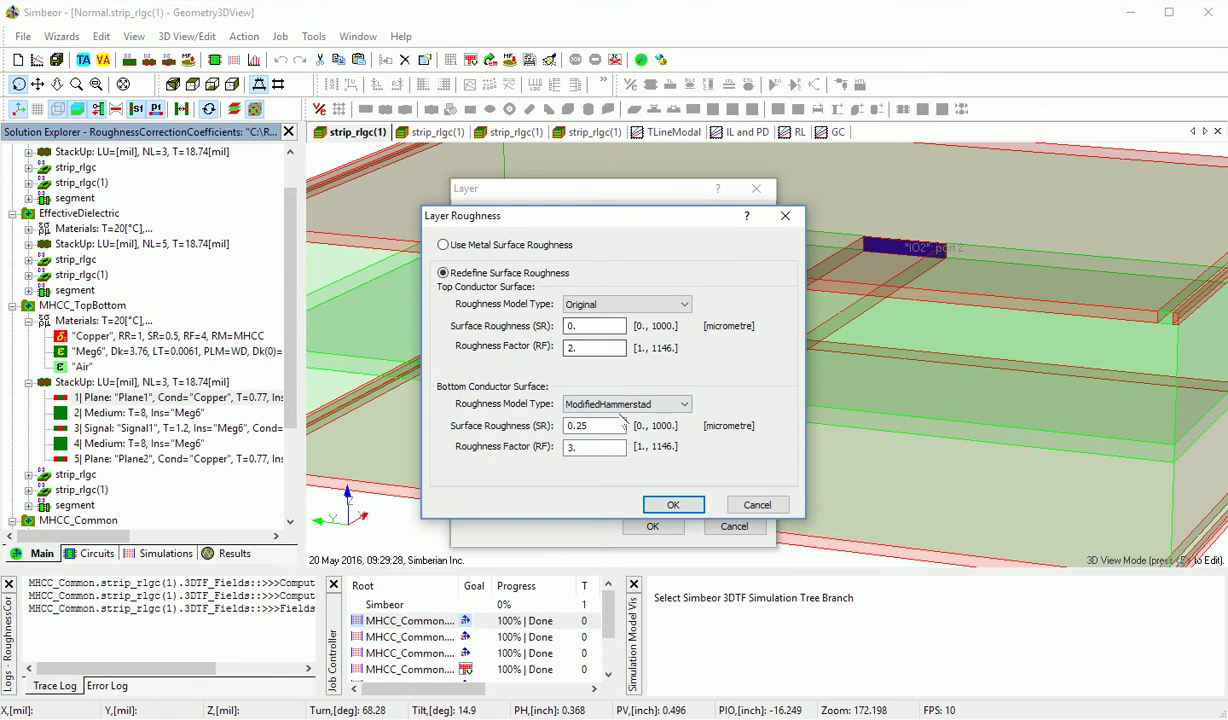
pyautogui.click(757, 505)
pyautogui.click(734, 526)
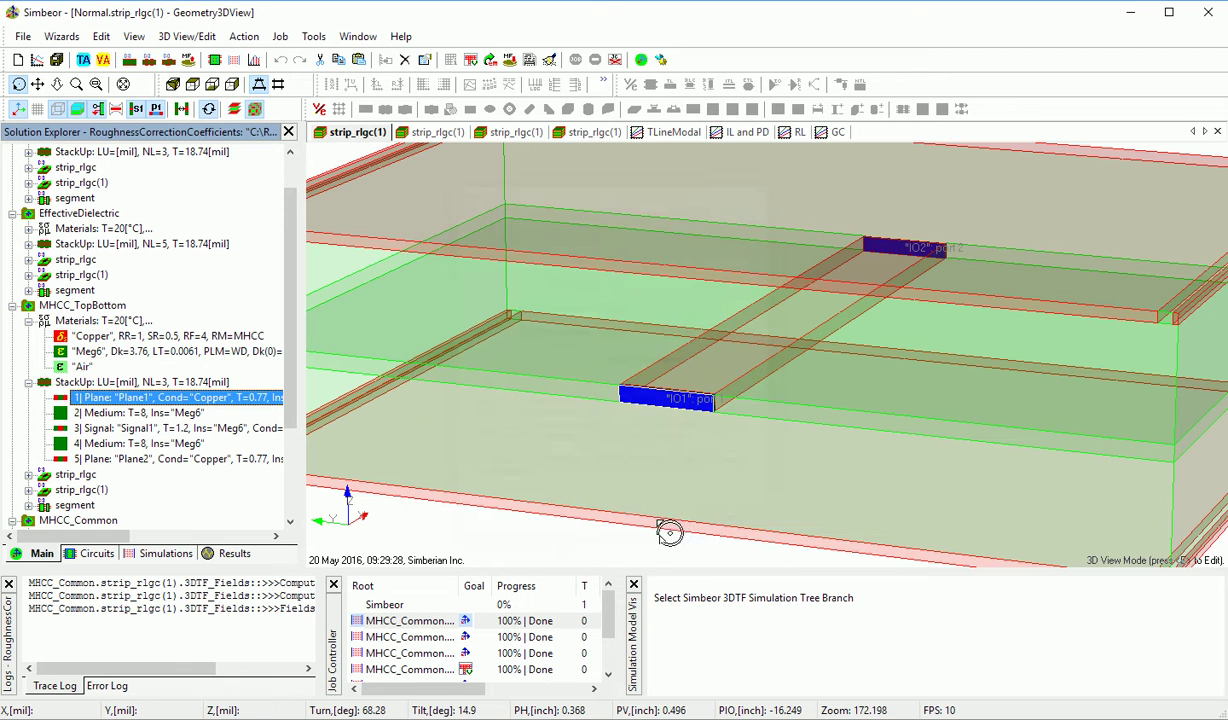
# - Inspect the top and bottom surface roughness of the Plane2 layer in the MHCC_TopBottom stackup
pyautogui.doubleClick(135, 458)
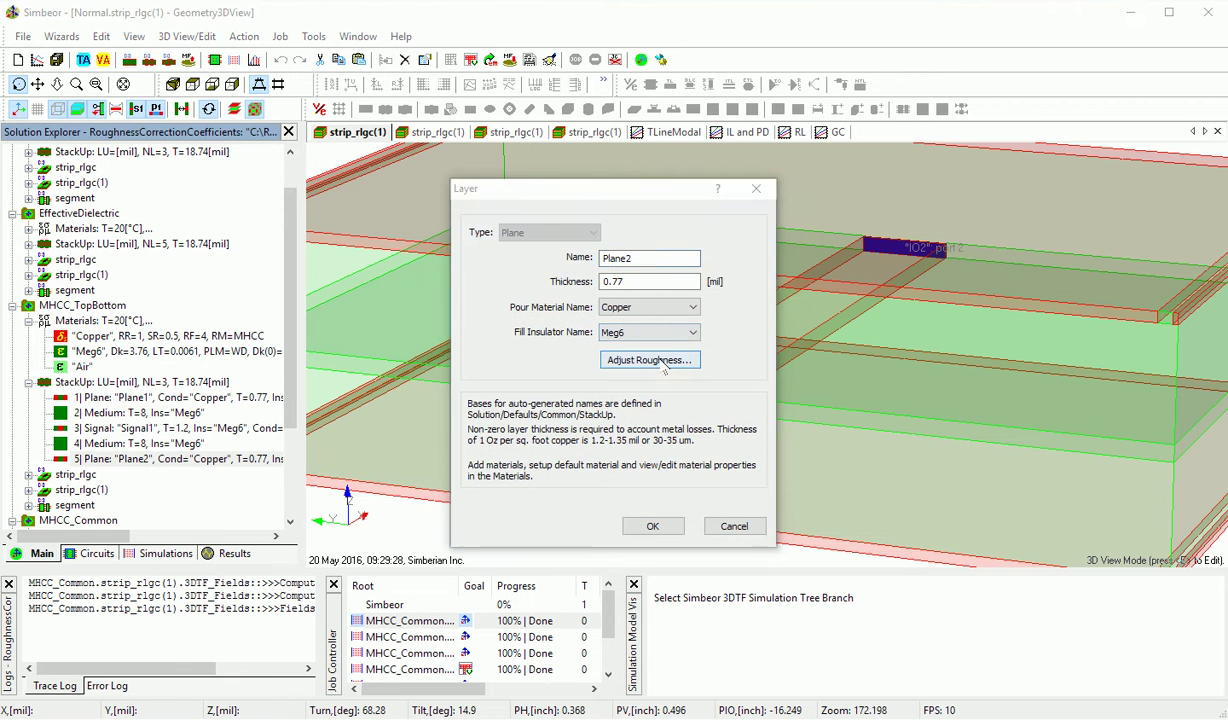
pyautogui.click(659, 360)
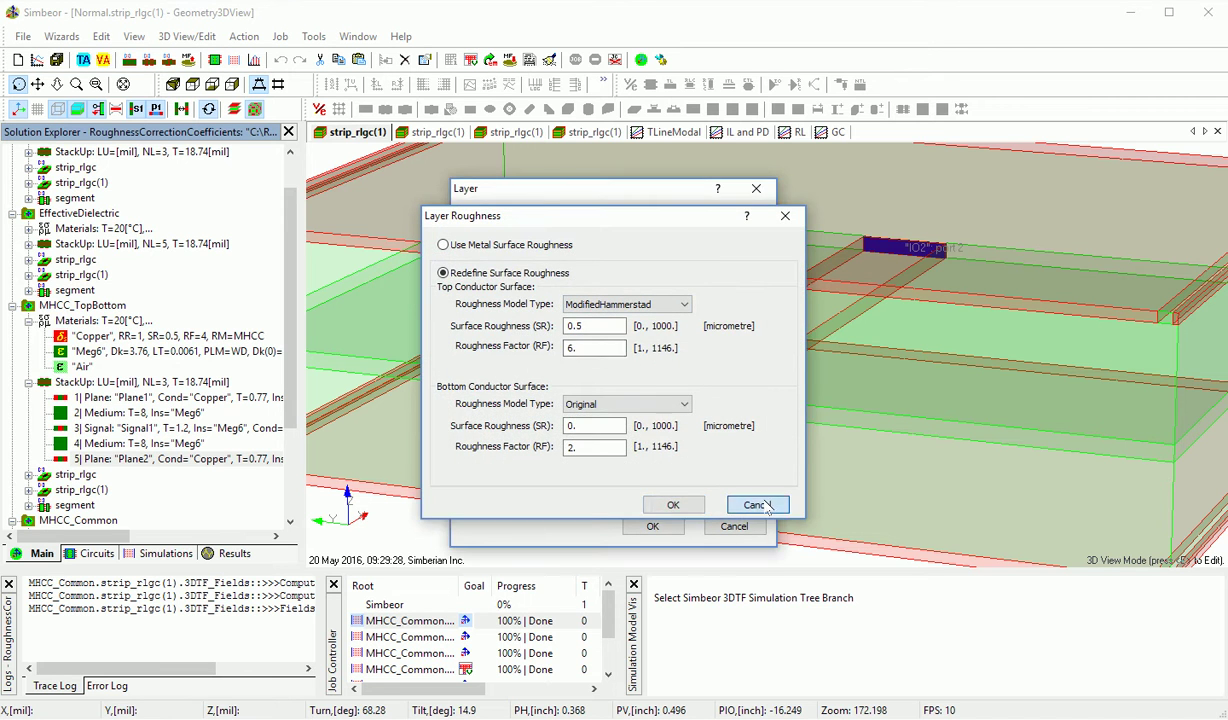
pyautogui.click(757, 505)
pyautogui.click(734, 526)
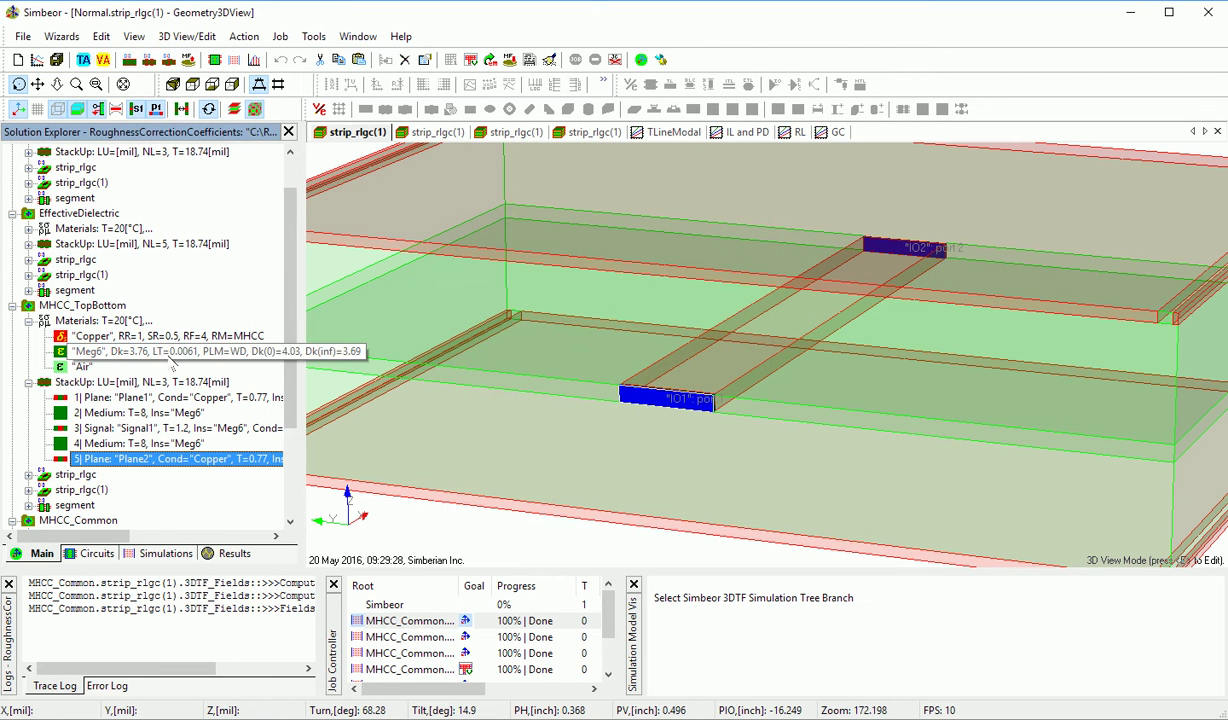
pyautogui.scroll(2, 290, 232)
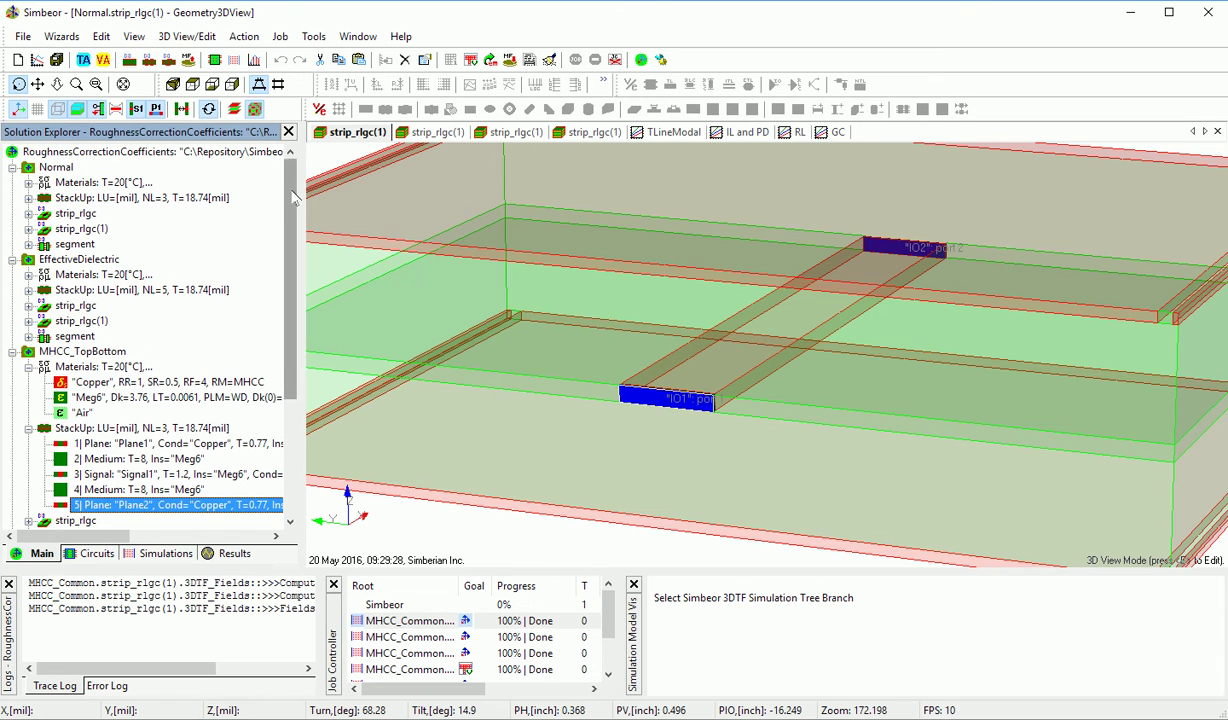
# - Compare attenuation and characteristic impedance in the TLineModal graph, and S-parameter magnitude and phase delay in the IL and PD graph
pyautogui.click(669, 132)
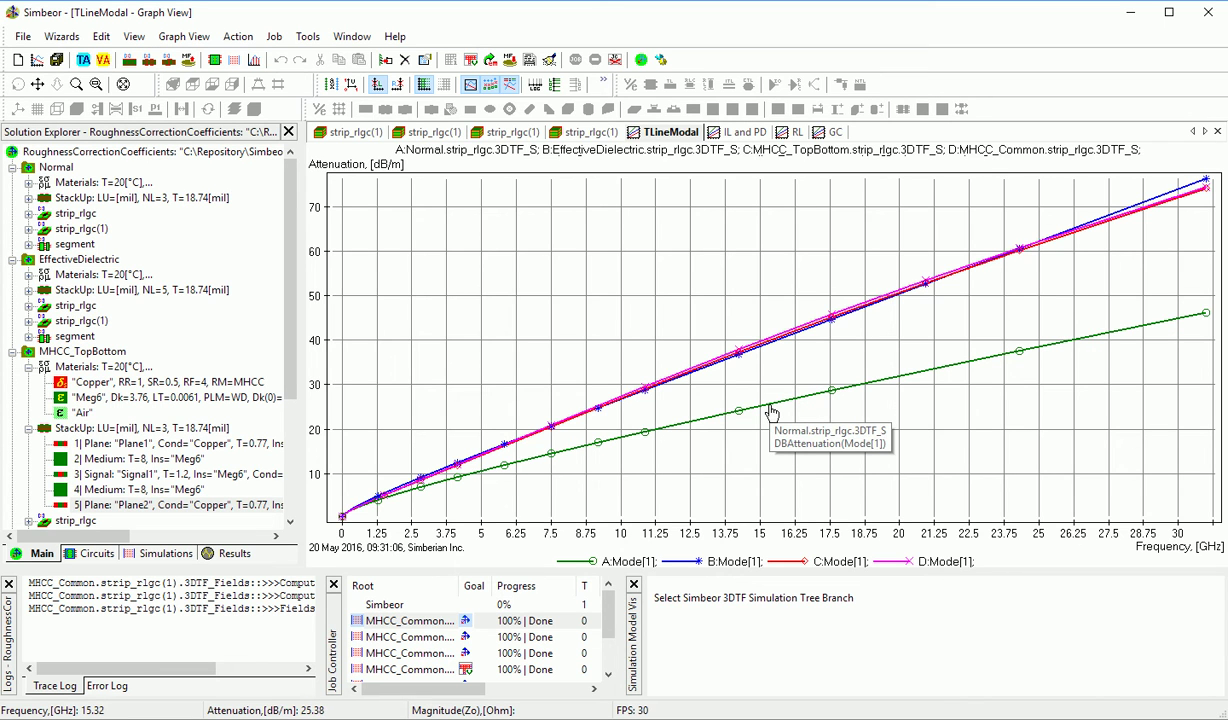
pyautogui.press('pagedown')
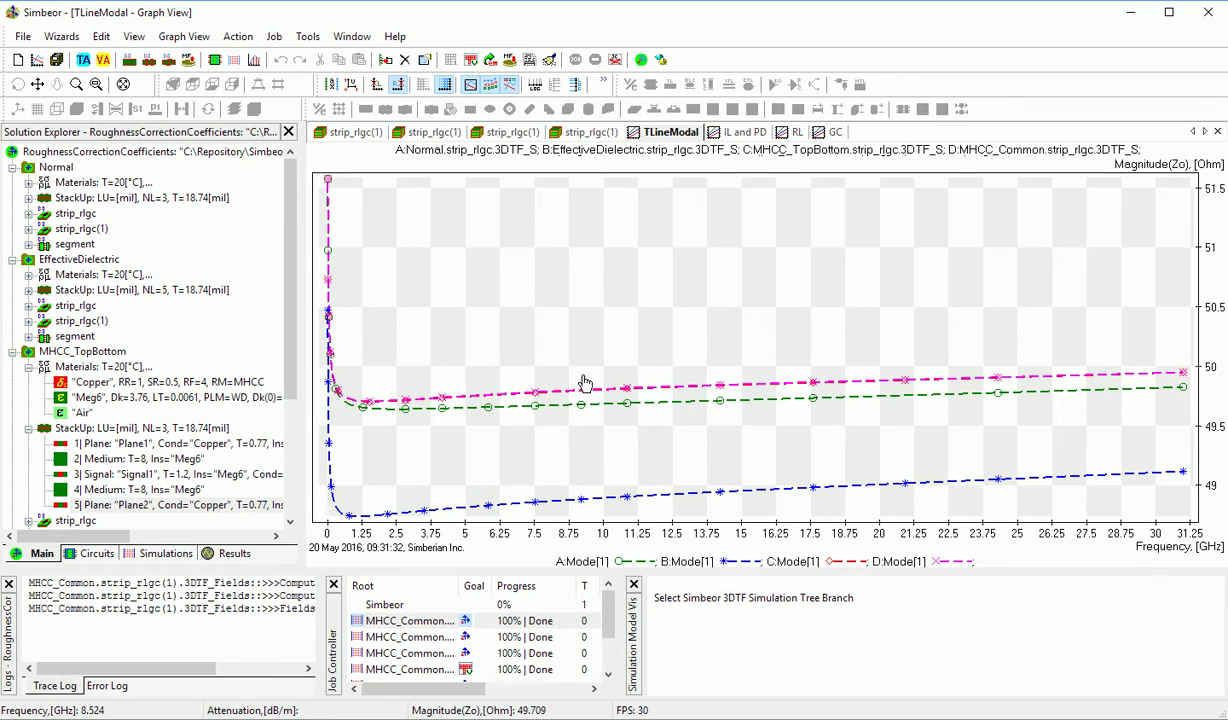
pyautogui.click(741, 132)
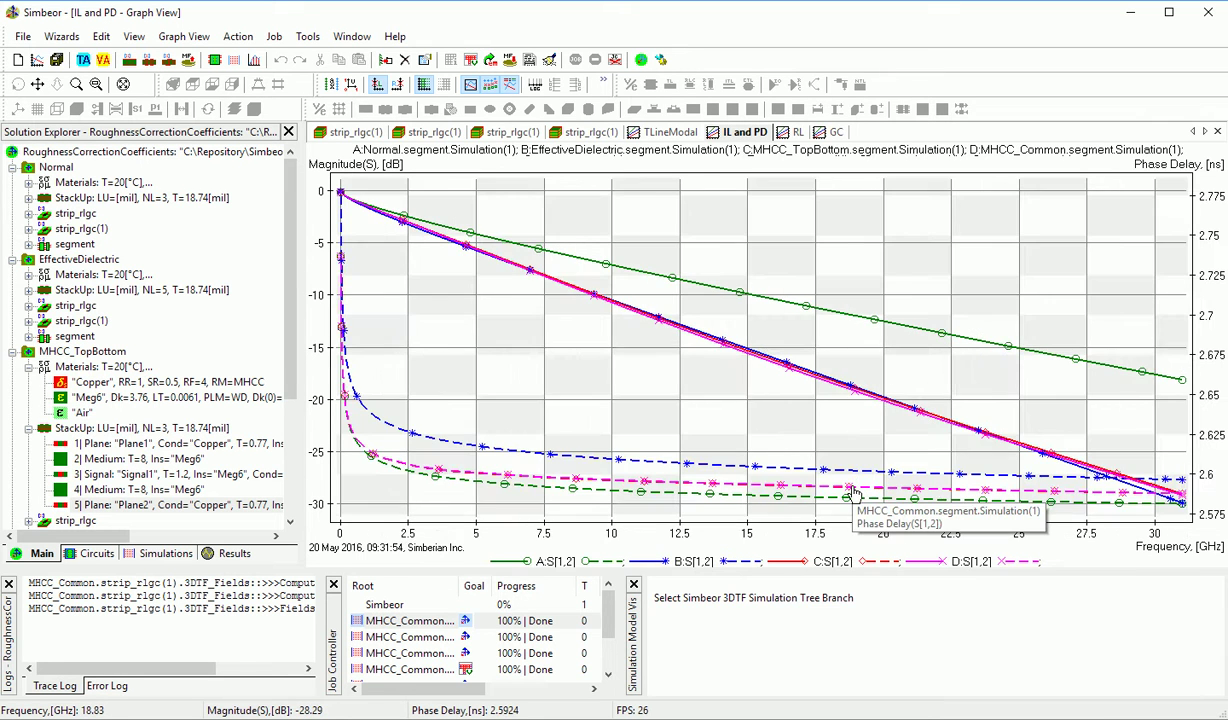
pyautogui.click(853, 494)
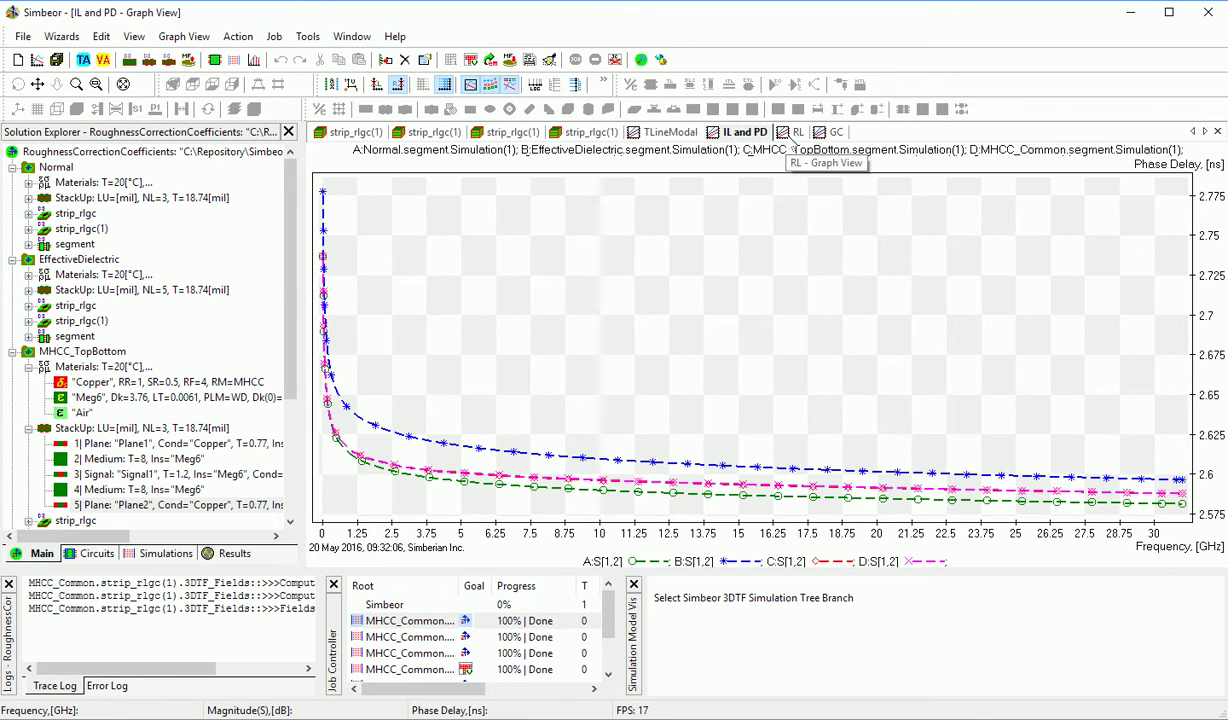
# - Compare resistance and inductance per unit length in the RL graph, collapsing the EffectiveDielectric and MHCC_TopBottom projects
pyautogui.click(795, 132)
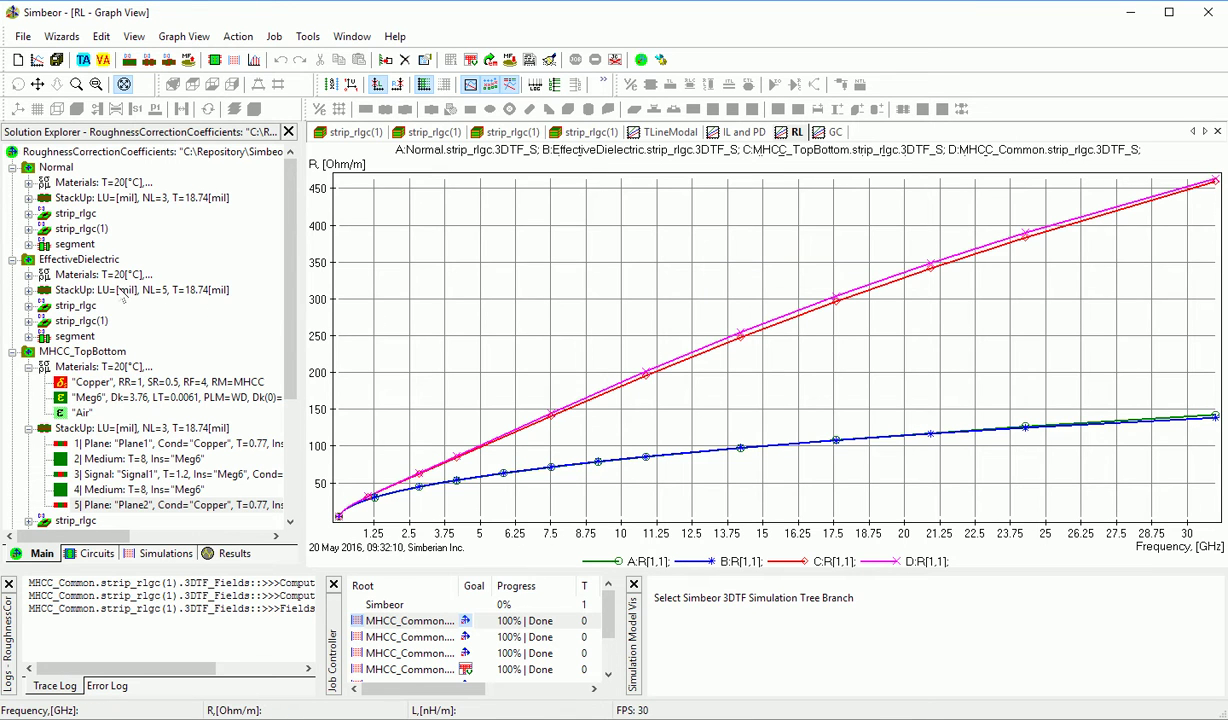
pyautogui.click(13, 259)
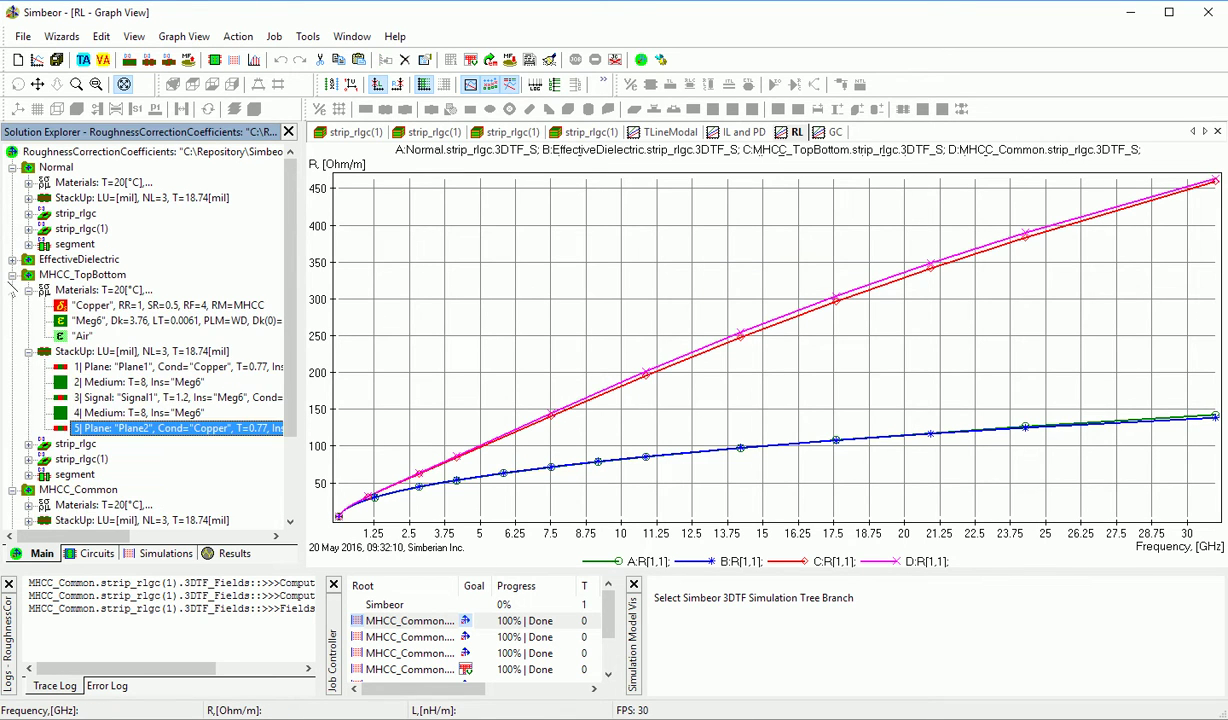
pyautogui.click(13, 274)
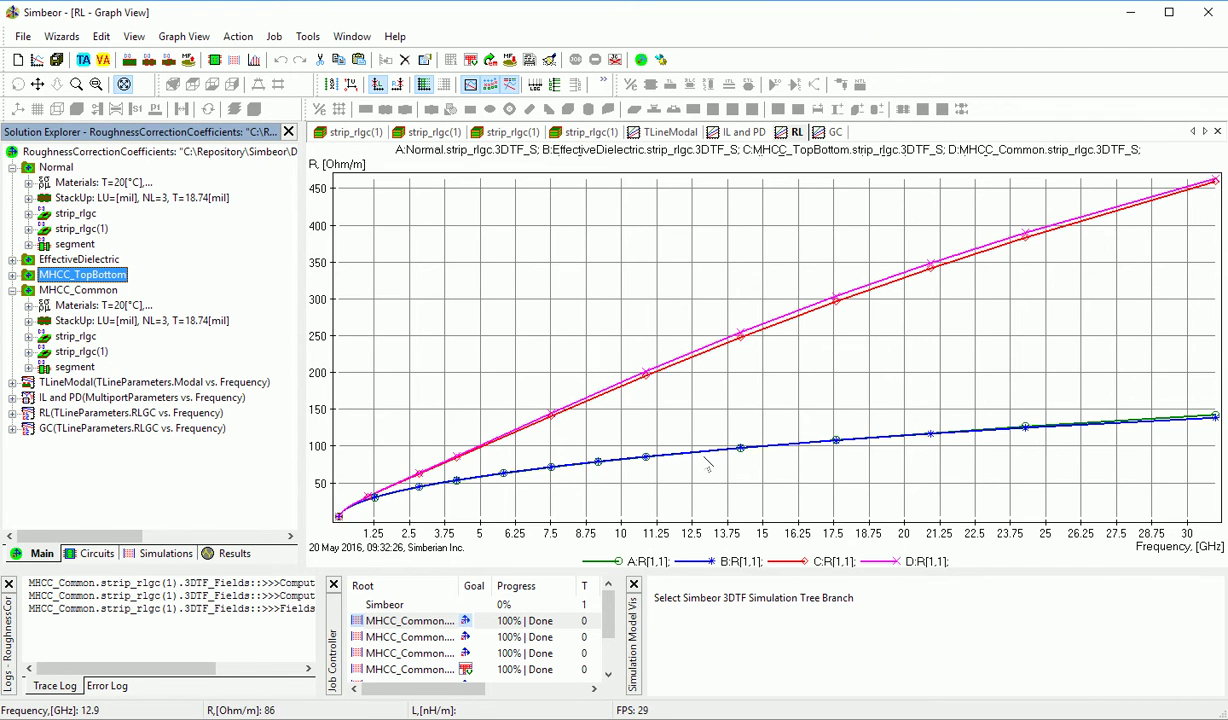
pyautogui.click(740, 419)
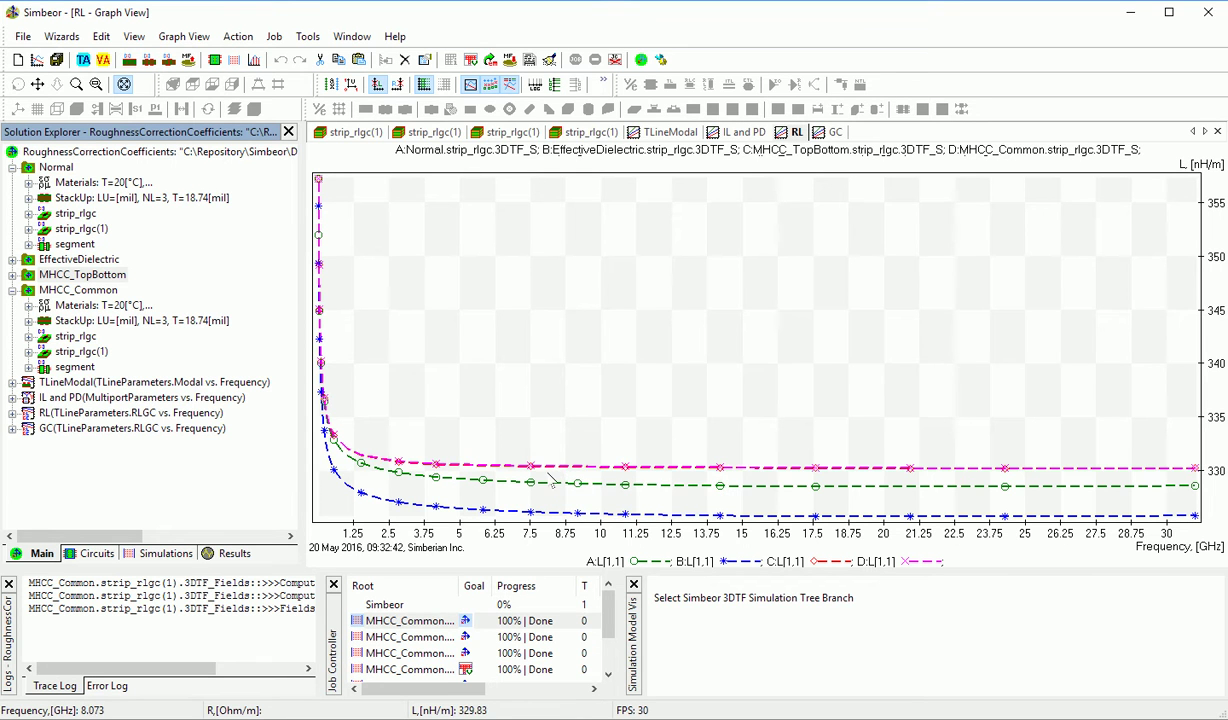
# - Compare conductance and capacitance per unit length of the four models in the GC graph
pyautogui.click(829, 132)
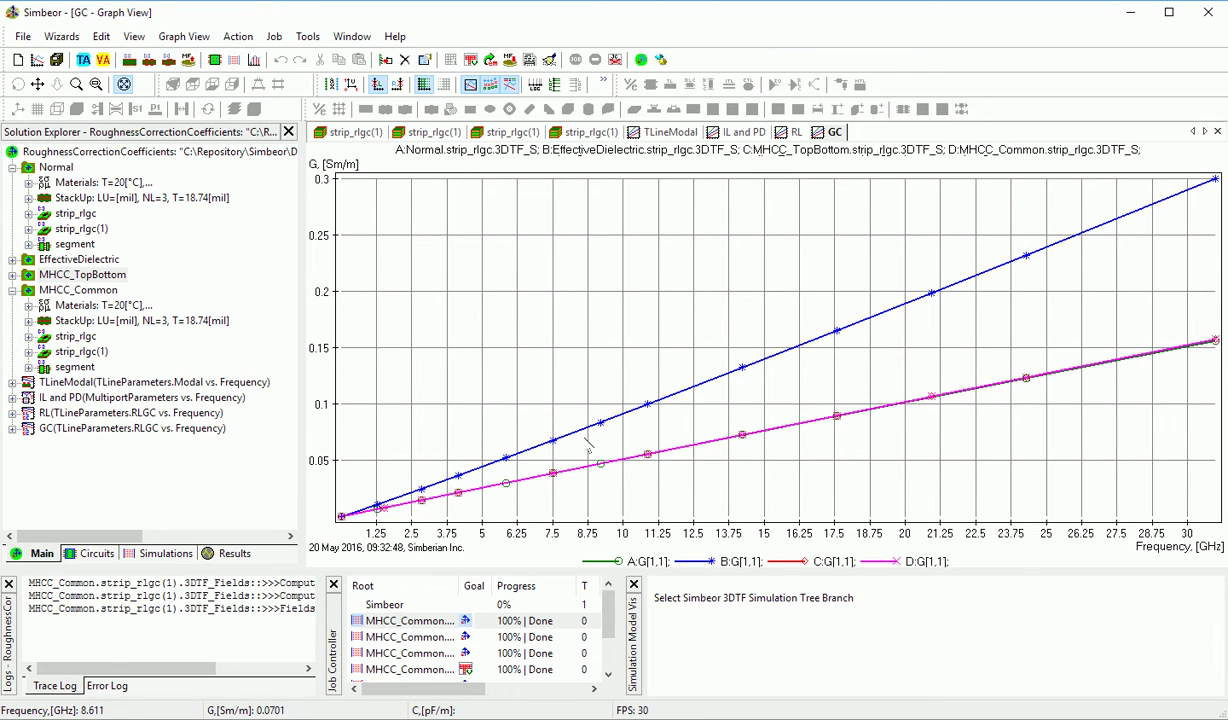
pyautogui.moveTo(590, 433)
pyautogui.mouseDown()
pyautogui.moveTo(1175, 185)
pyautogui.moveTo(742, 345)
pyautogui.moveTo(268, 290)
pyautogui.mouseUp()
pyautogui.moveTo(624, 470)
pyautogui.mouseDown()
pyautogui.moveTo(1040, 348)
pyautogui.moveTo(842, 406)
pyautogui.moveTo(841, 469)
pyautogui.mouseUp()
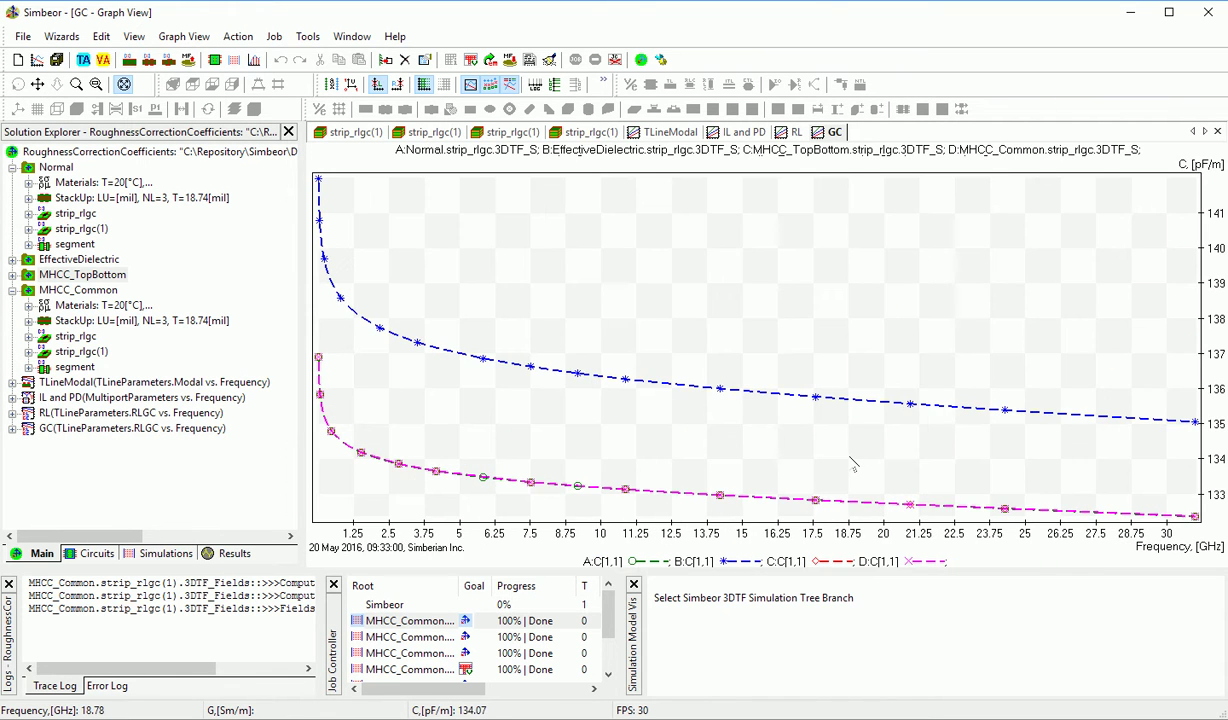
# - Open the 3D view of the Normal project's strip_rlgc(1) and list the field plots of its 3DTF_Fields simulation
pyautogui.moveTo(583, 377)
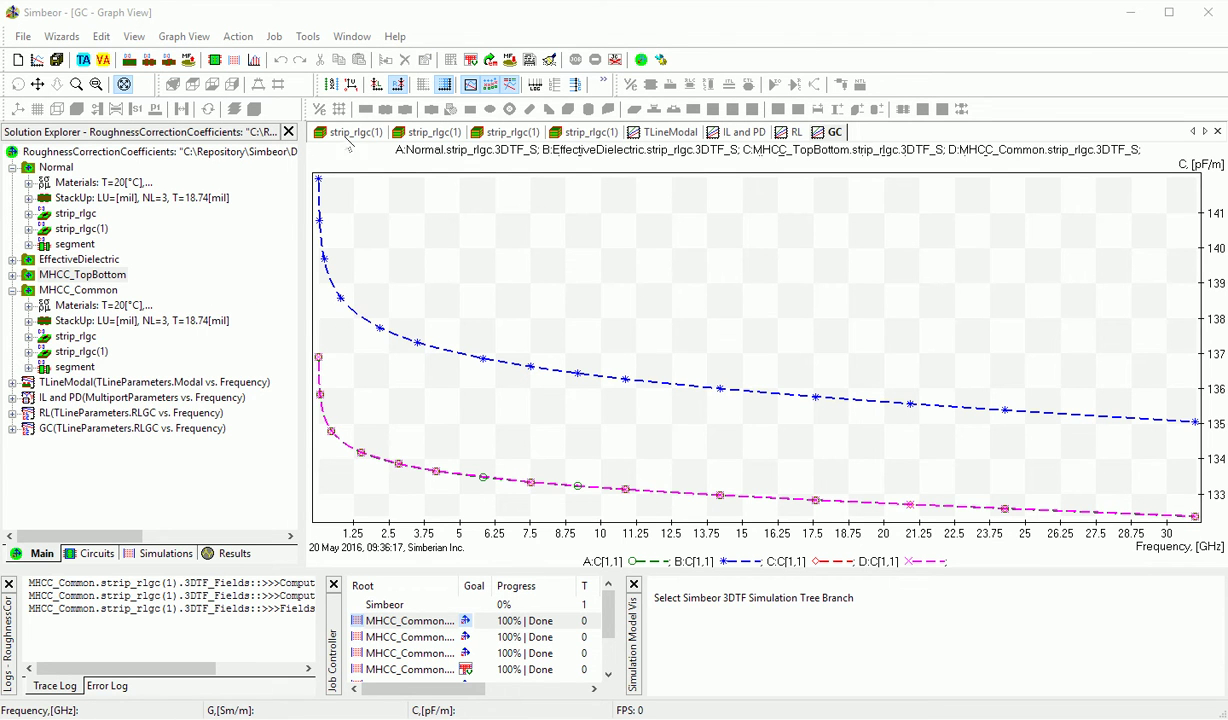
pyautogui.click(348, 133)
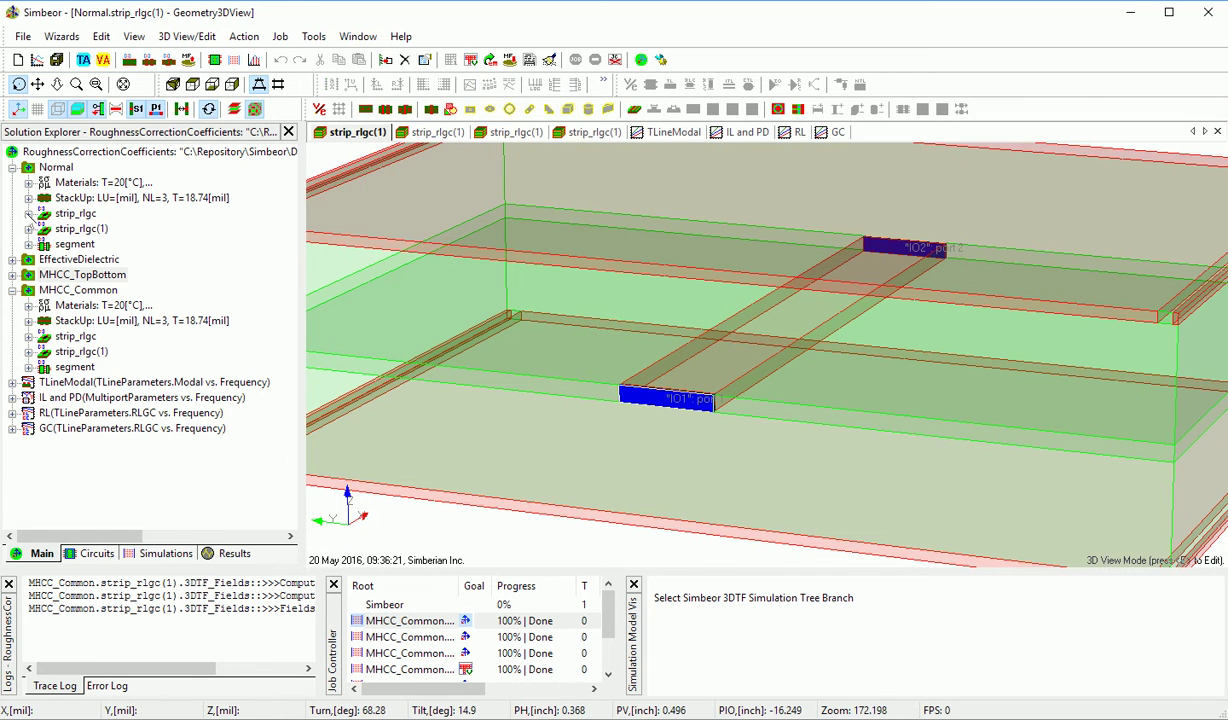
pyautogui.click(29, 229)
pyautogui.click(72, 258)
pyautogui.click(797, 404)
pyautogui.moveTo(797, 404); pyautogui.dragTo(773, 389)
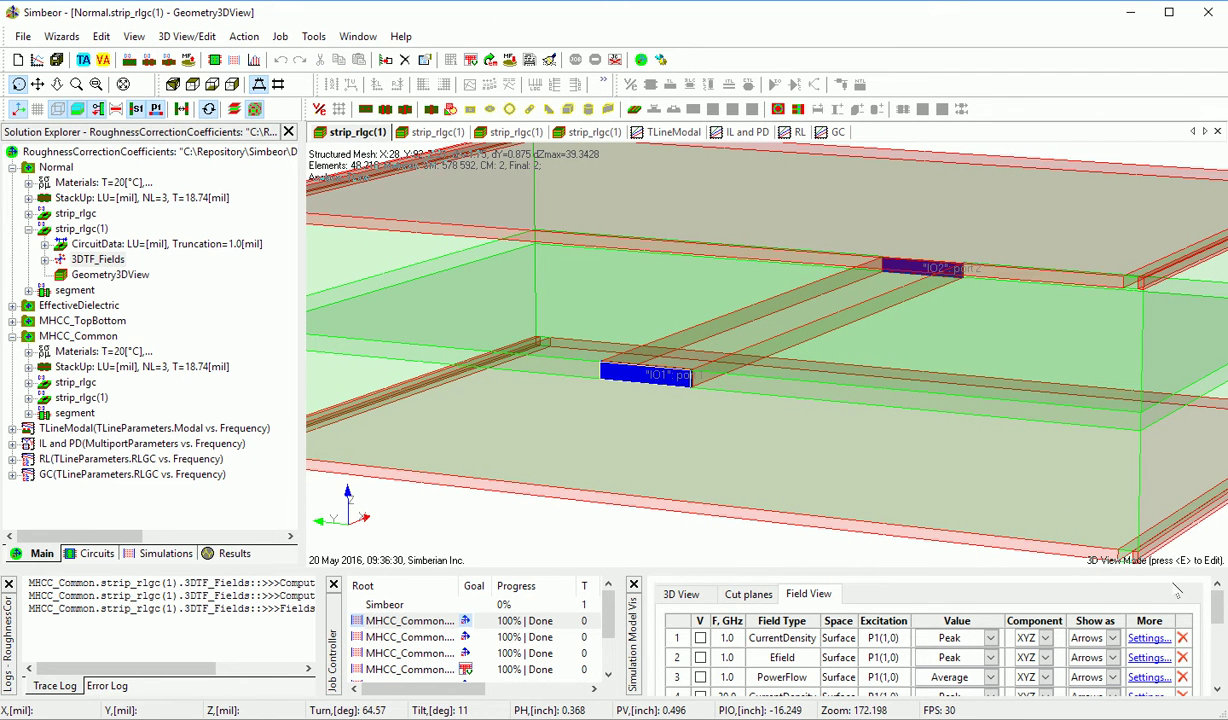
pyautogui.moveTo(1218, 610)
pyautogui.mouseDown()
pyautogui.moveTo(1220, 668)
pyautogui.moveTo(1220, 608)
pyautogui.mouseUp()
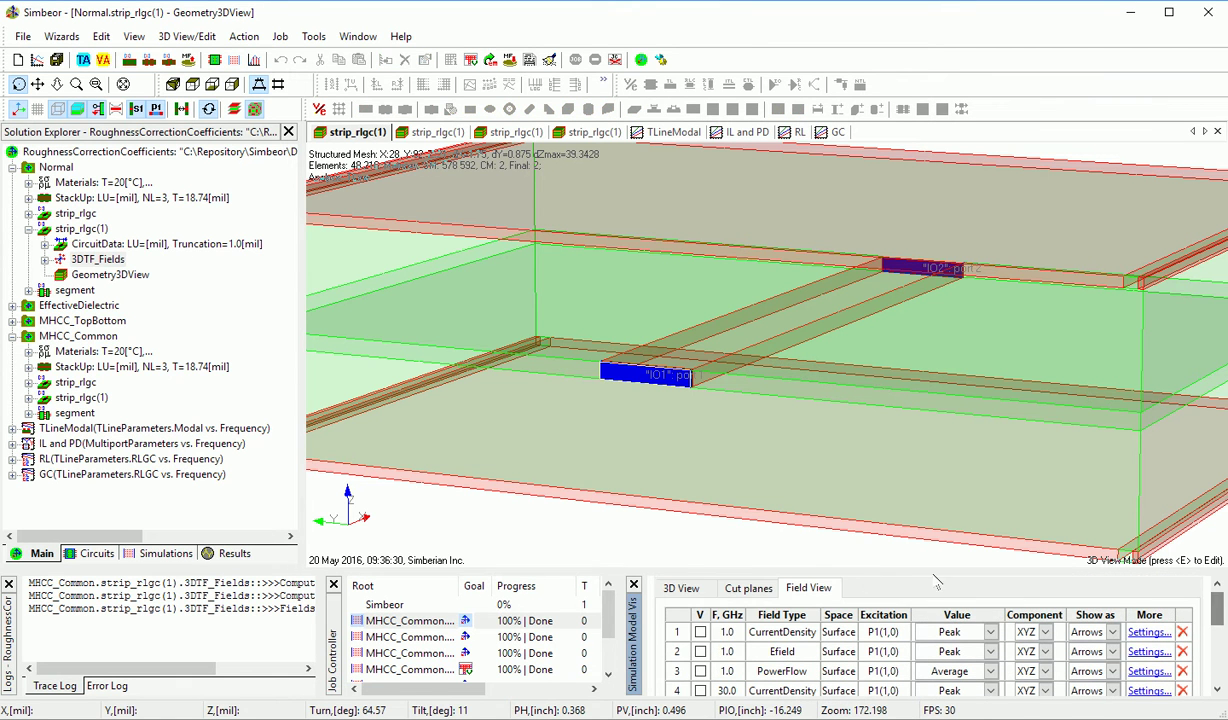
# - Display the peak surface current density at 1 GHz and examine its distribution on the strip and planes
pyautogui.click(701, 633)
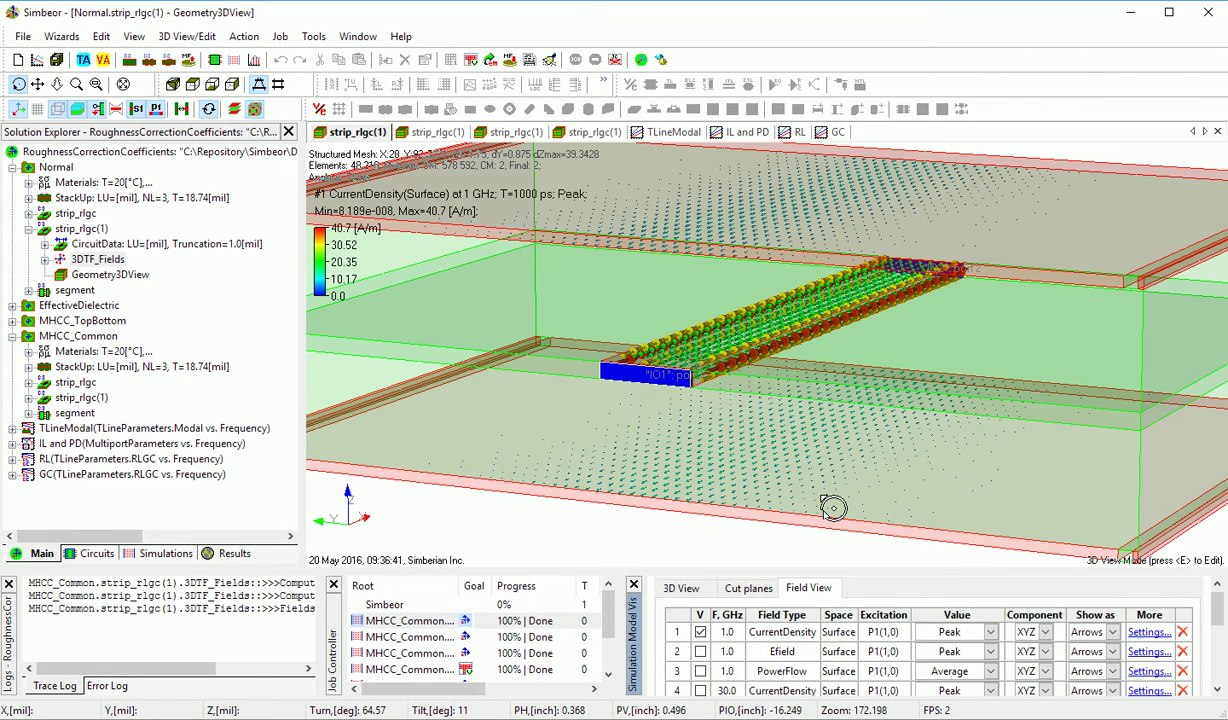
pyautogui.moveTo(836, 507); pyautogui.dragTo(831, 473)
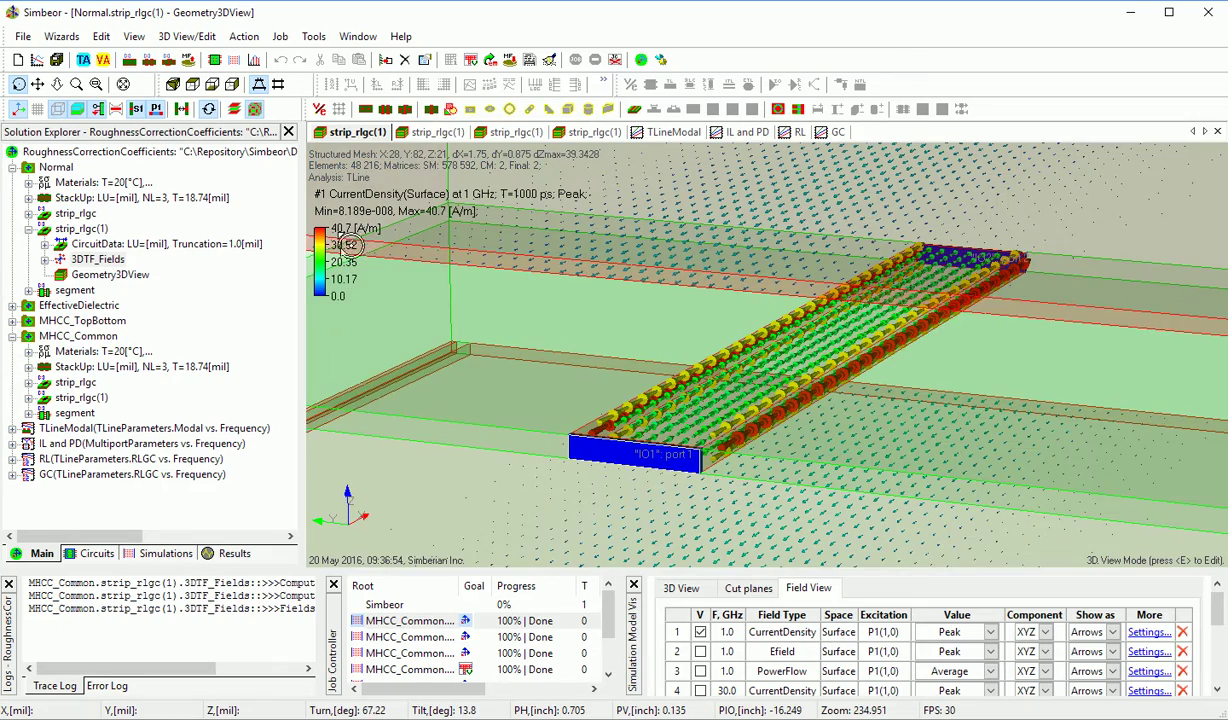
pyautogui.moveTo(722, 365); pyautogui.dragTo(866, 377)
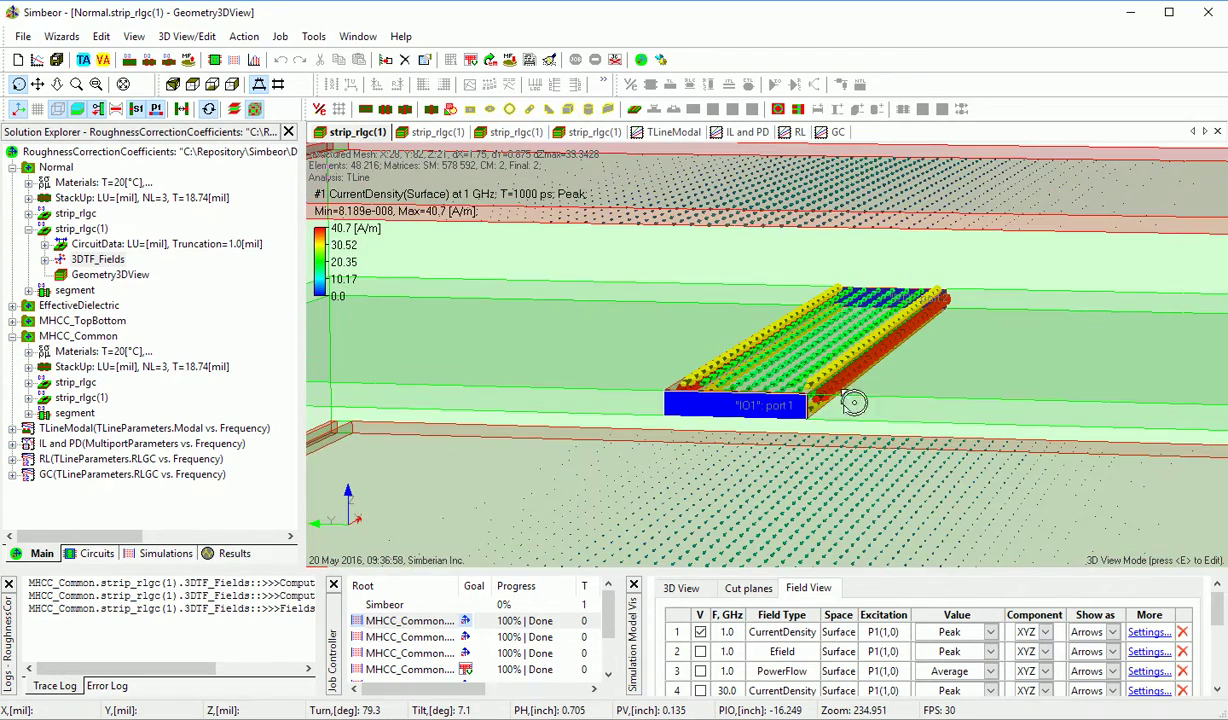
pyautogui.scroll(5, 849, 398)
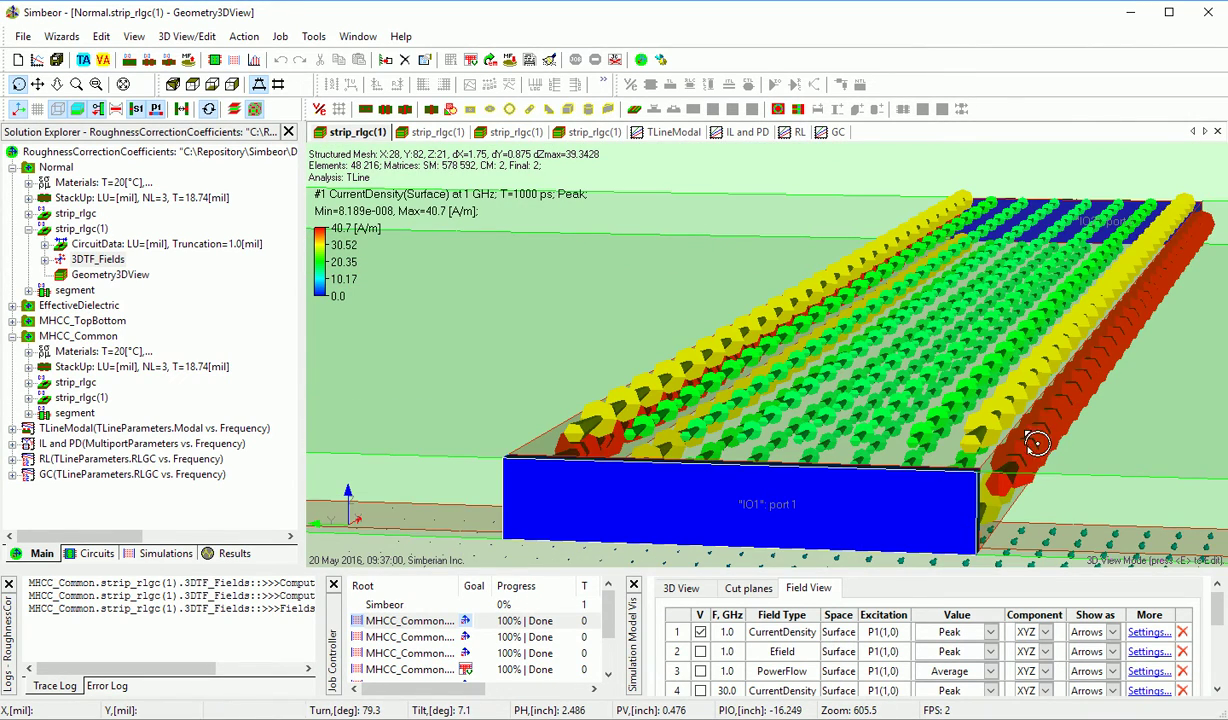
pyautogui.moveTo(1049, 466); pyautogui.dragTo(913, 438)
pyautogui.moveTo(957, 361); pyautogui.dragTo(904, 430)
pyautogui.scroll(-5, 969, 437)
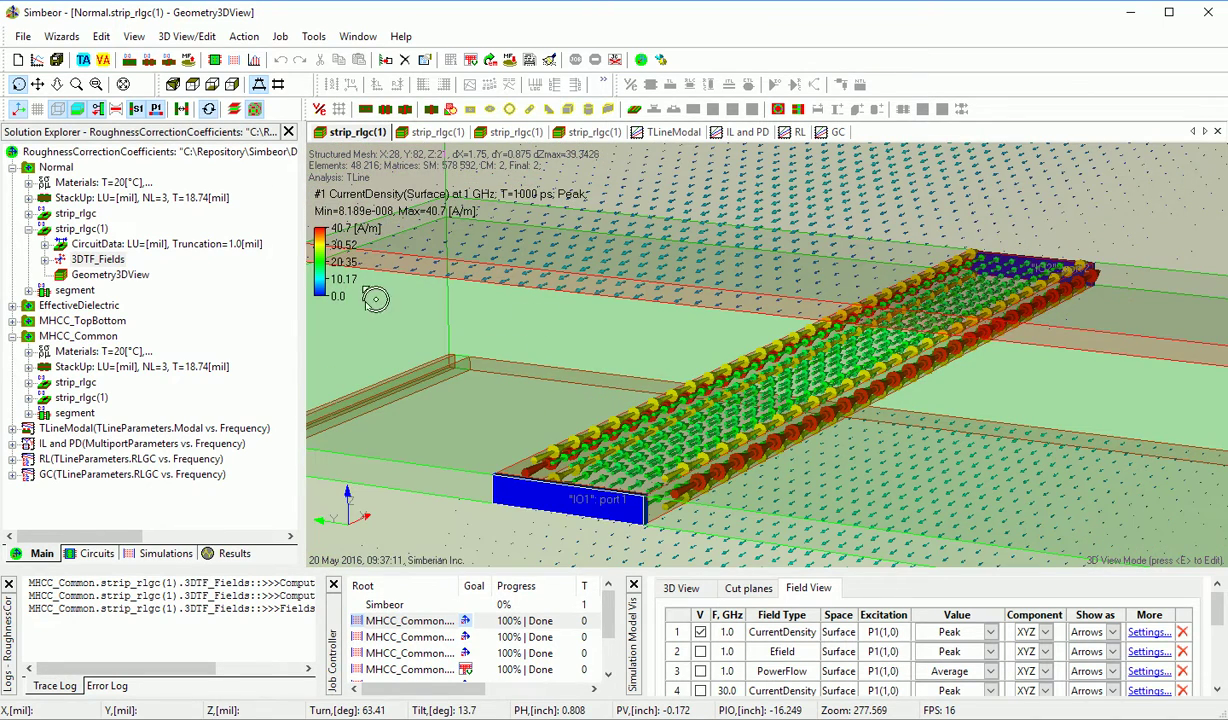
pyautogui.moveTo(797, 395); pyautogui.dragTo(803, 432)
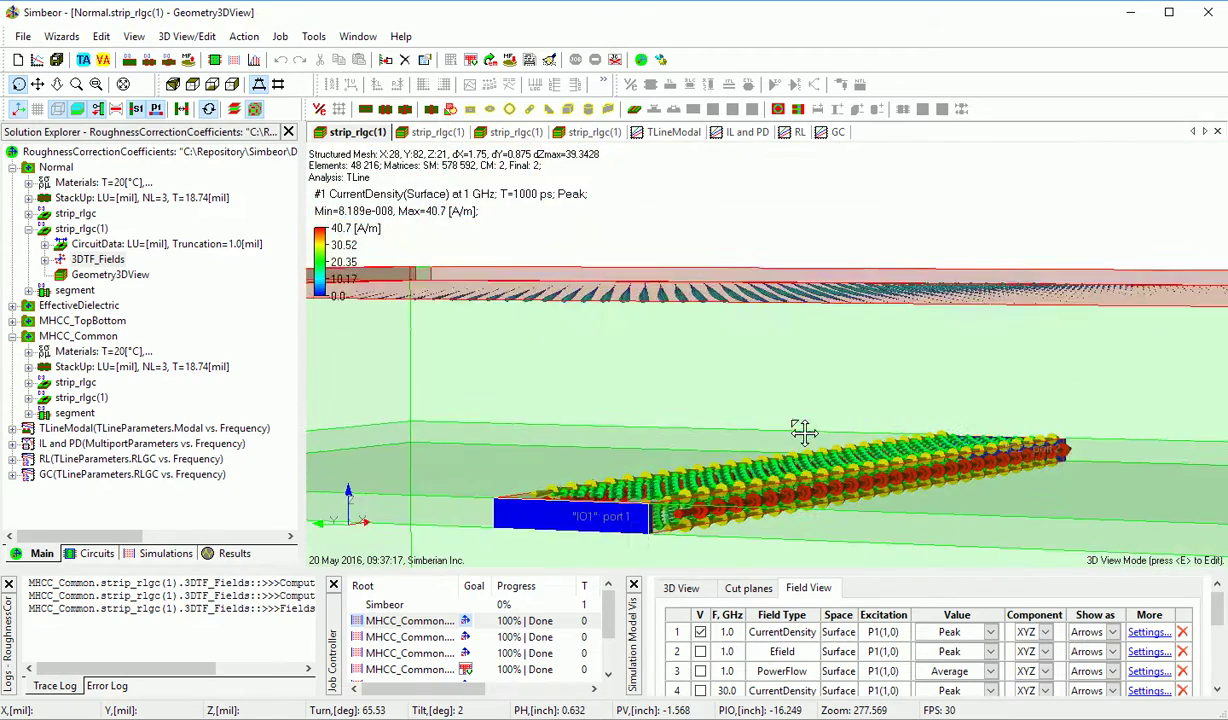
pyautogui.scroll(5, 806, 400)
pyautogui.scroll(-6, 855, 344)
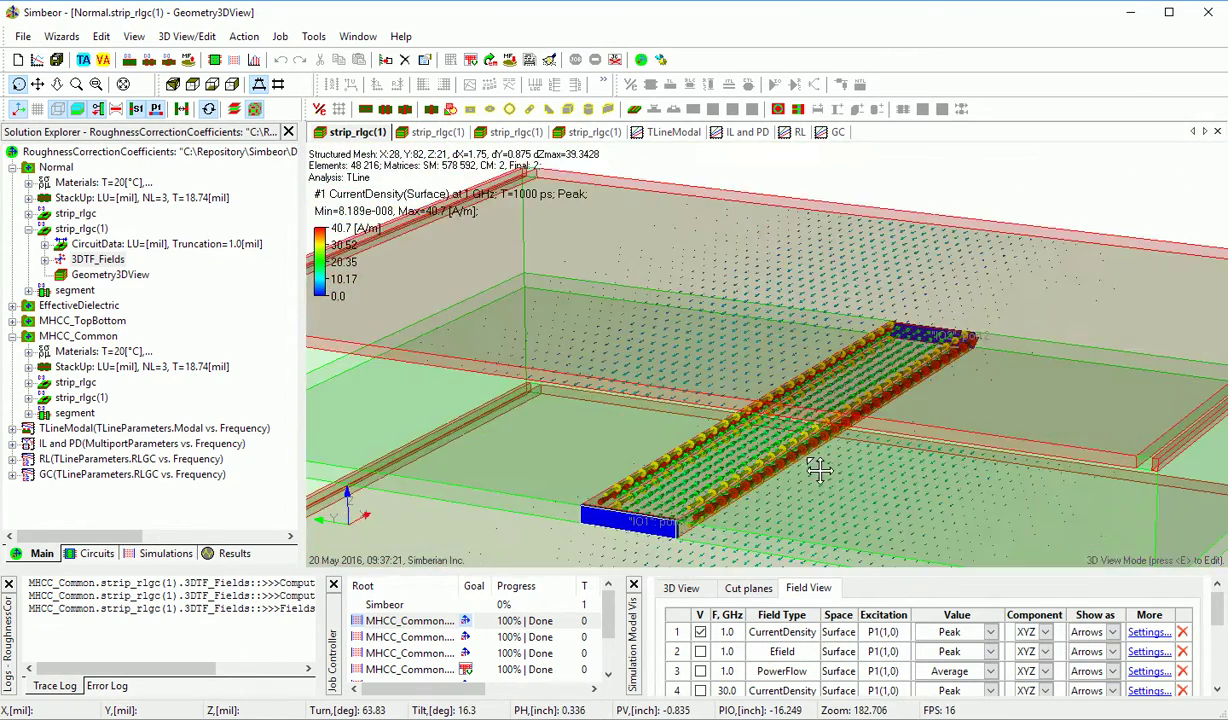
pyautogui.moveTo(819, 470); pyautogui.dragTo(836, 392)
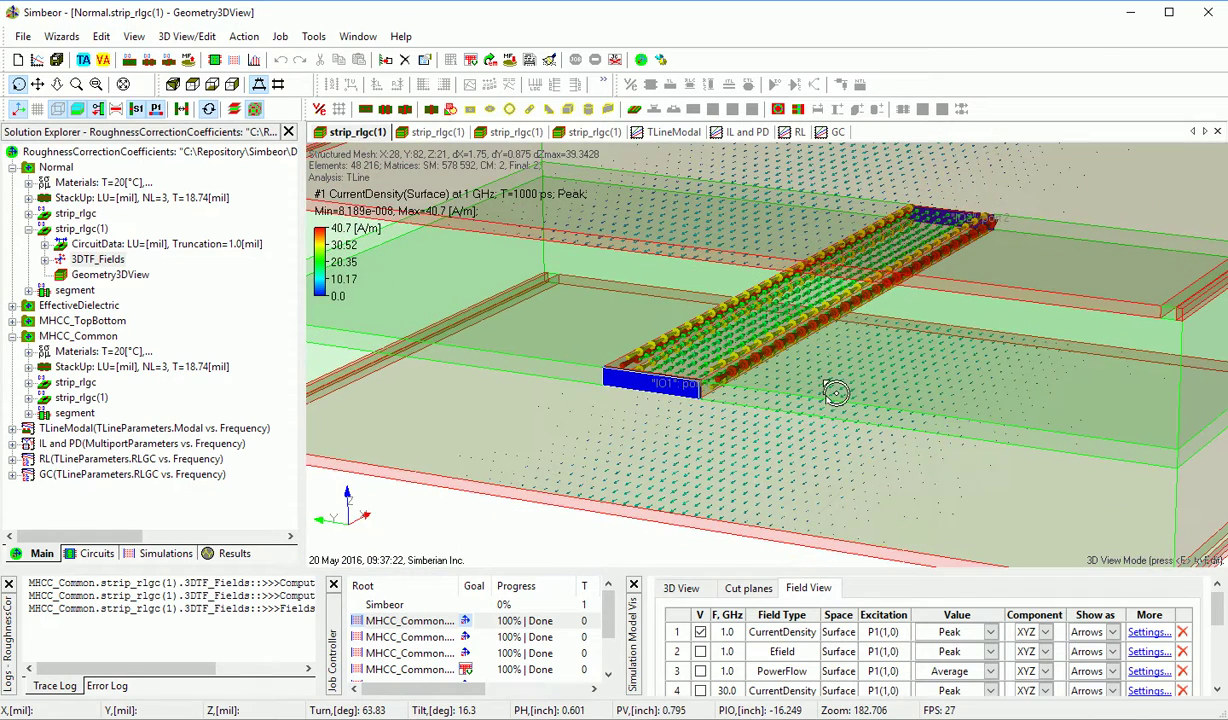
# - Replace the current density plot with the peak surface E-field at 1 GHz and examine it around the strip
pyautogui.click(700, 633)
pyautogui.click(701, 651)
pyautogui.scroll(2, 759, 526)
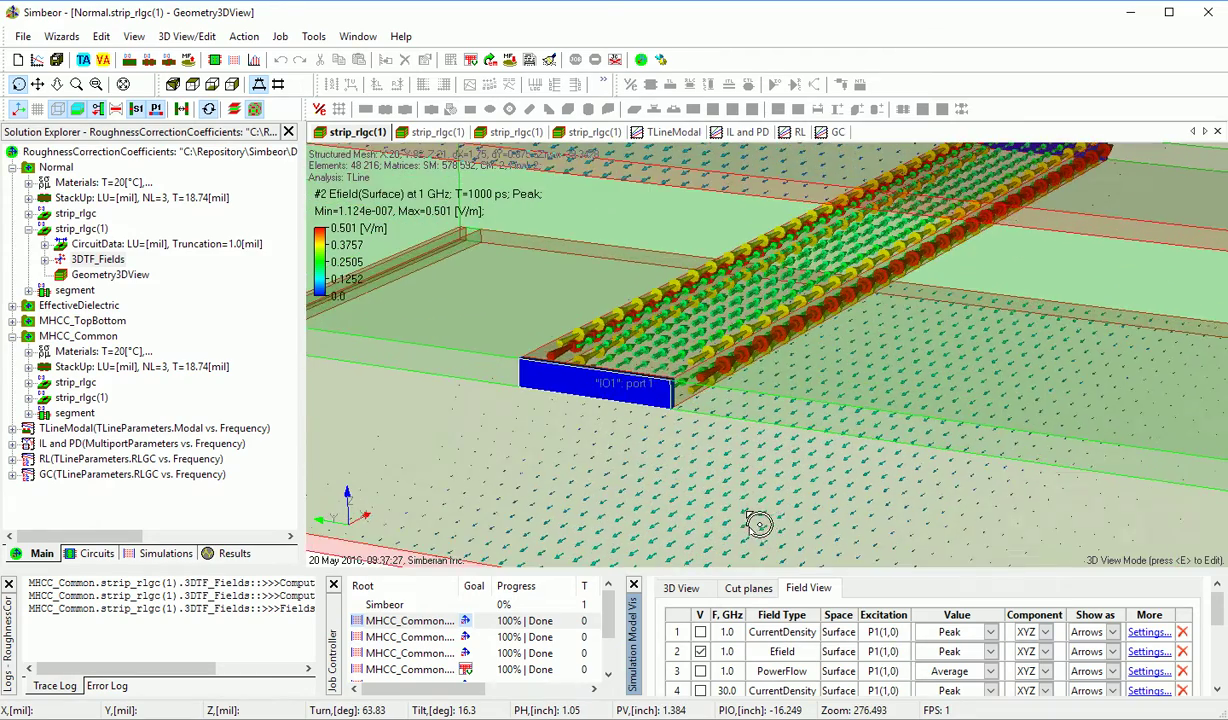
pyautogui.moveTo(734, 521); pyautogui.dragTo(783, 403)
pyautogui.scroll(-2, 818, 400)
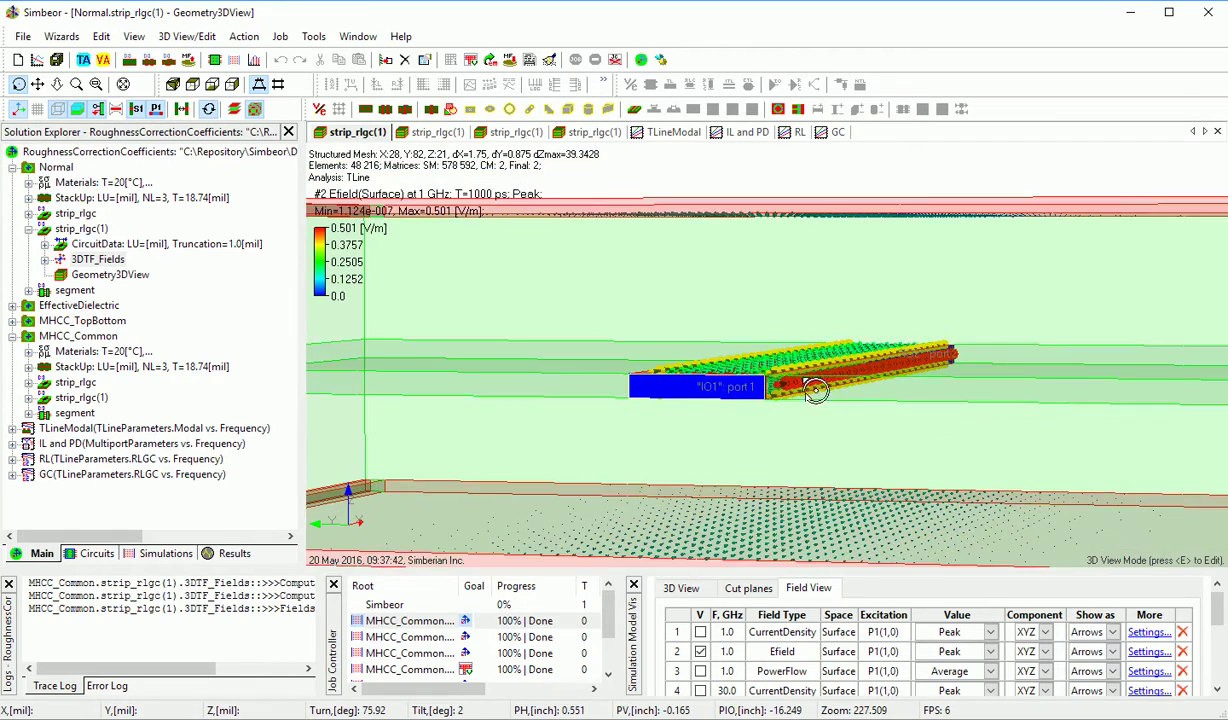
pyautogui.scroll(-2, 819, 398)
pyautogui.scroll(-2, 790, 416)
pyautogui.moveTo(789, 417); pyautogui.dragTo(790, 467)
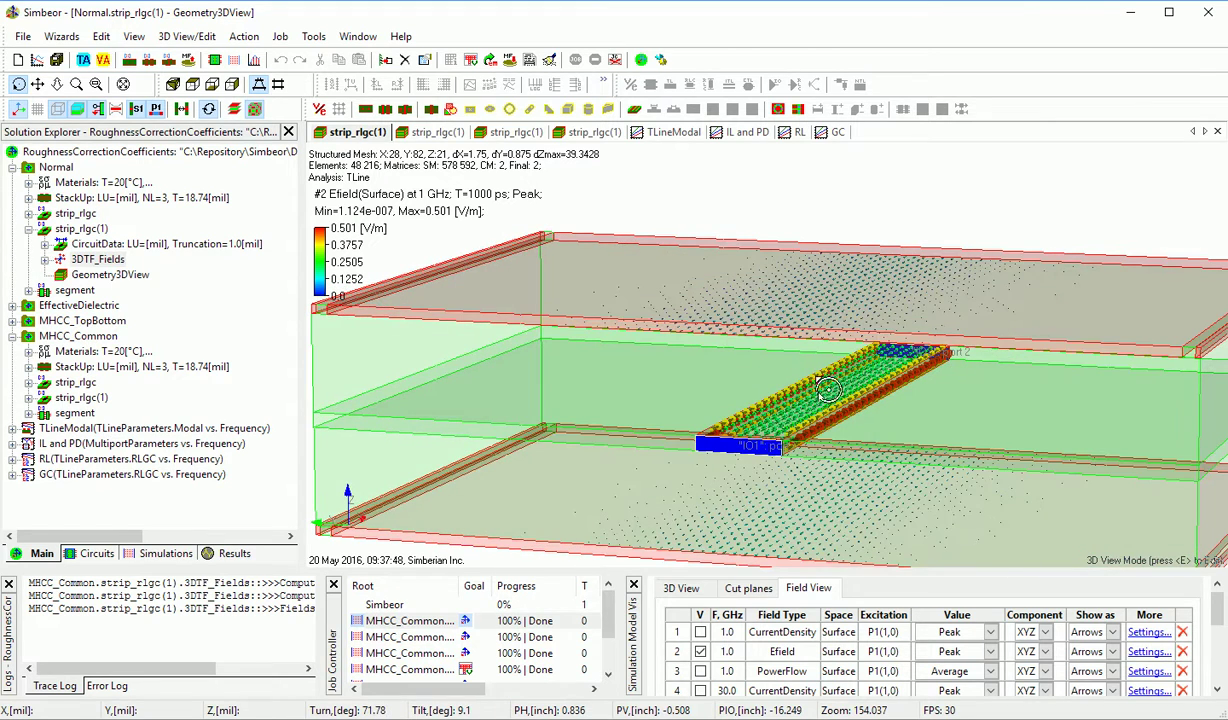
# - Switch the display from the E-field to the average surface power flow at 1 GHz and examine the strip conductor
pyautogui.click(700, 671)
pyautogui.scroll(4, 845, 544)
pyautogui.moveTo(900, 494); pyautogui.dragTo(822, 491)
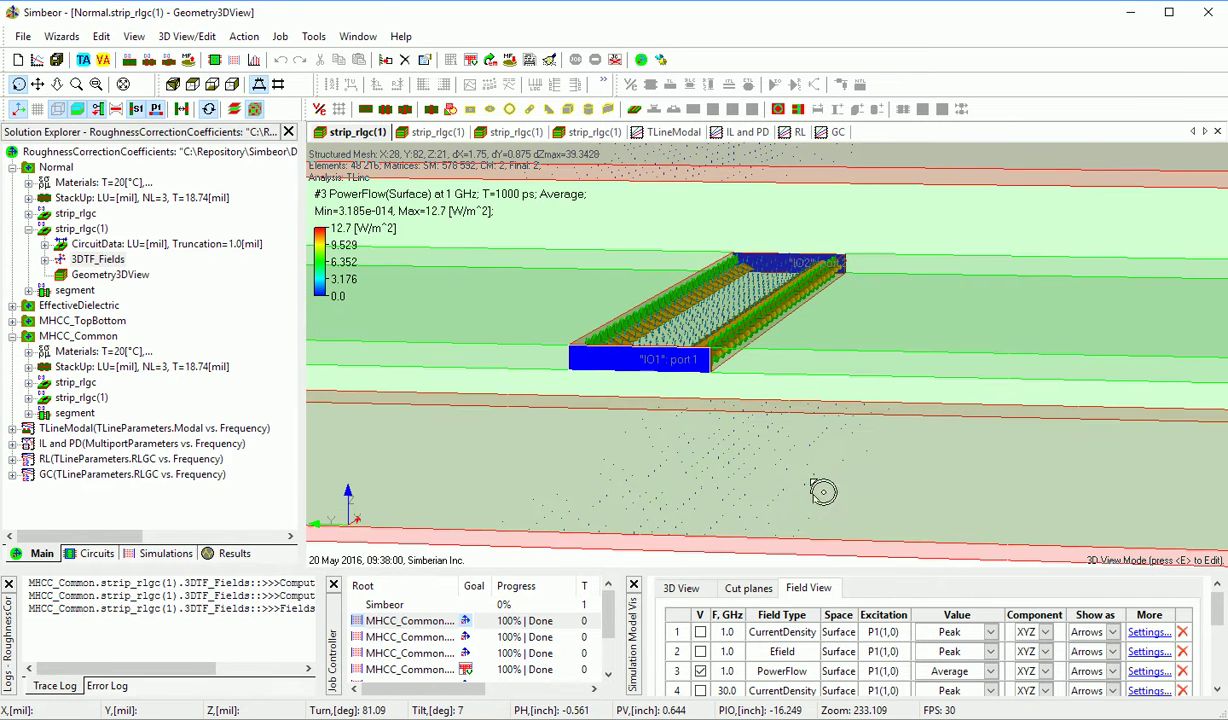
# - Set the 1 GHz power flow plot's value scaling to logarithmic and examine power flow on the strip and planes
pyautogui.click(1150, 672)
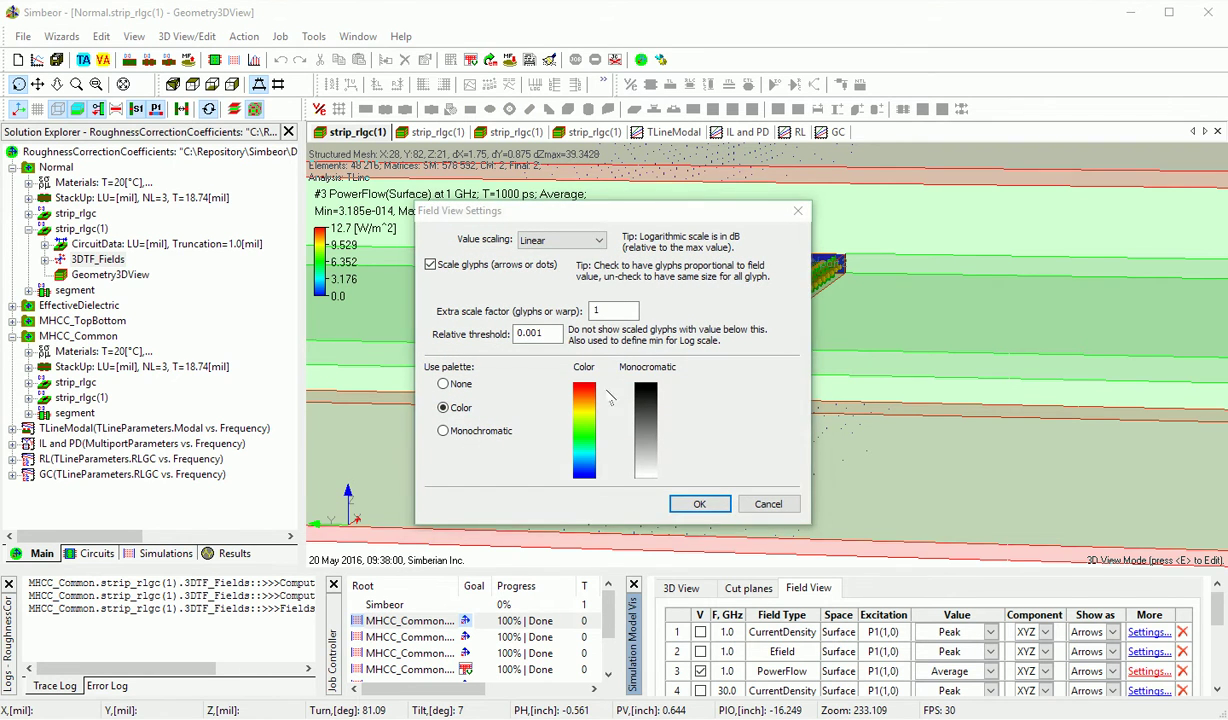
pyautogui.click(556, 242)
pyautogui.click(534, 266)
pyautogui.click(700, 504)
pyautogui.moveTo(712, 397); pyautogui.dragTo(688, 403)
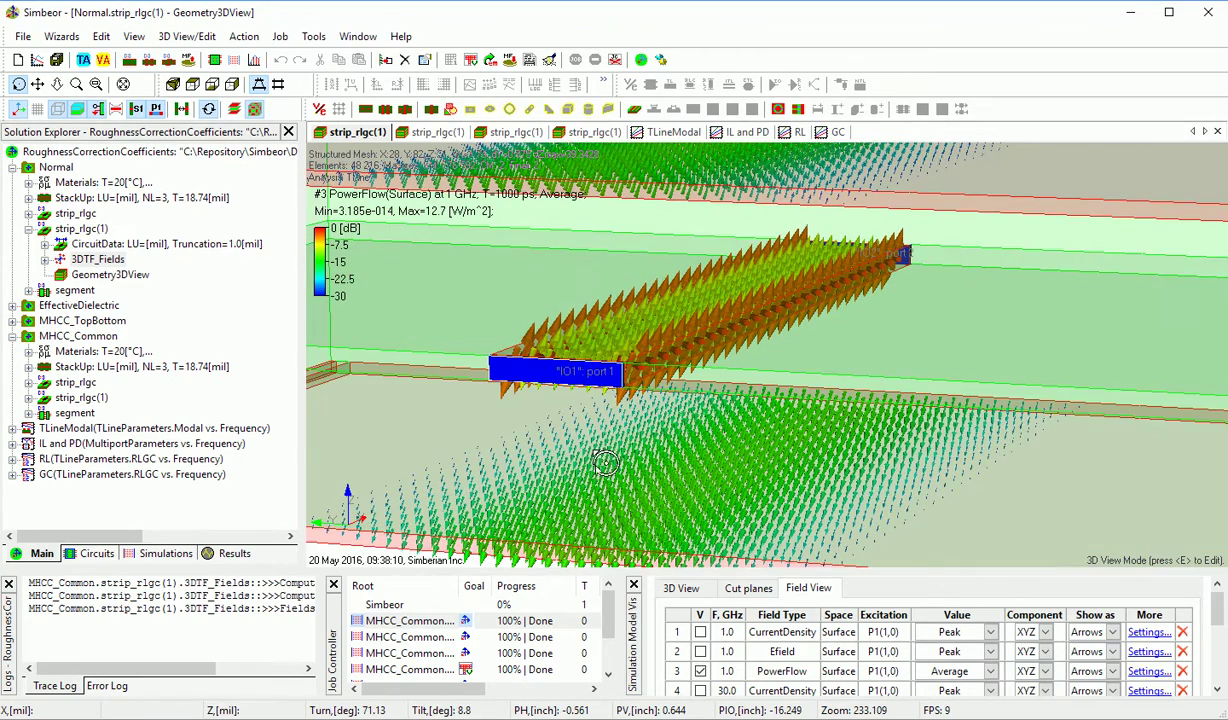
pyautogui.scroll(1, 577, 438)
pyautogui.moveTo(630, 405); pyautogui.dragTo(863, 444)
pyautogui.moveTo(790, 425); pyautogui.dragTo(721, 397)
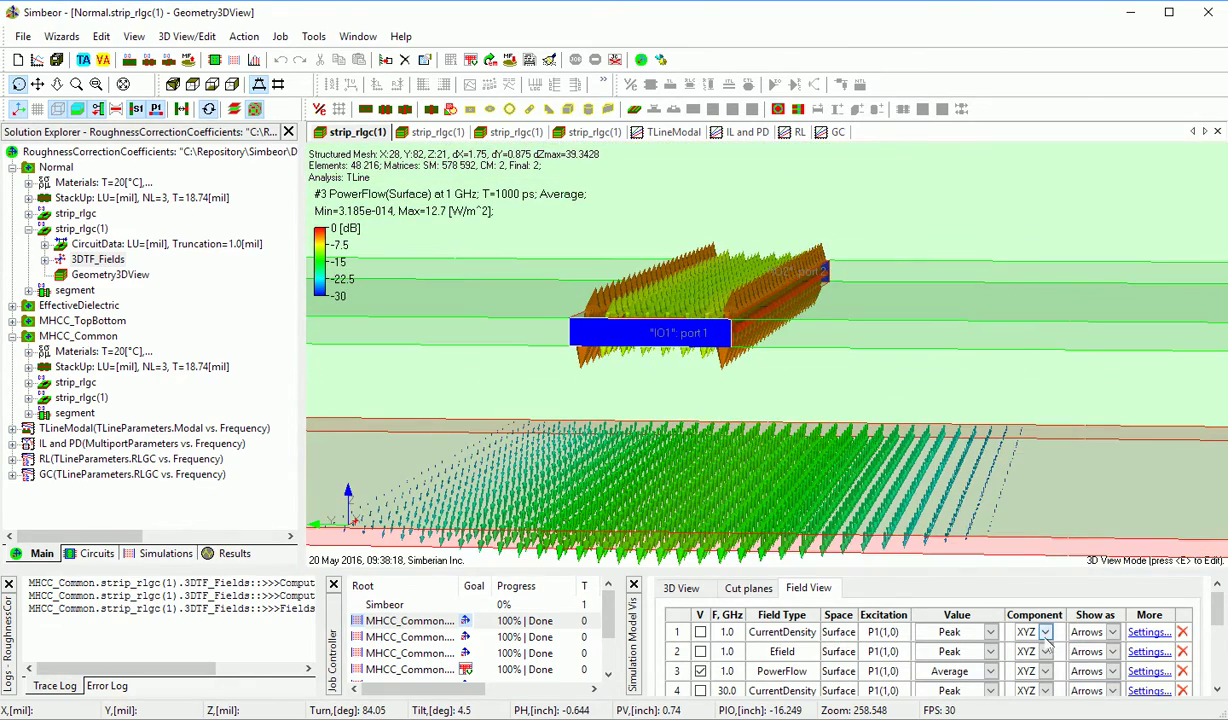
pyautogui.moveTo(815, 405); pyautogui.dragTo(725, 413)
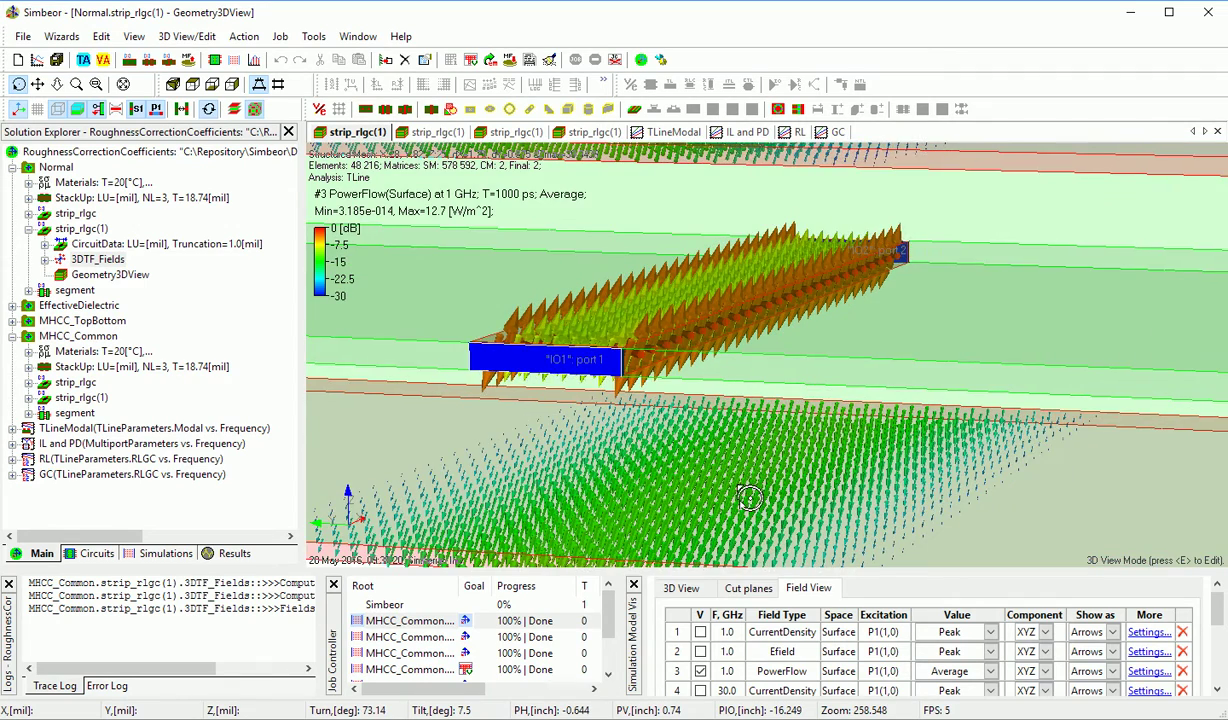
pyautogui.scroll(-1, 784, 399)
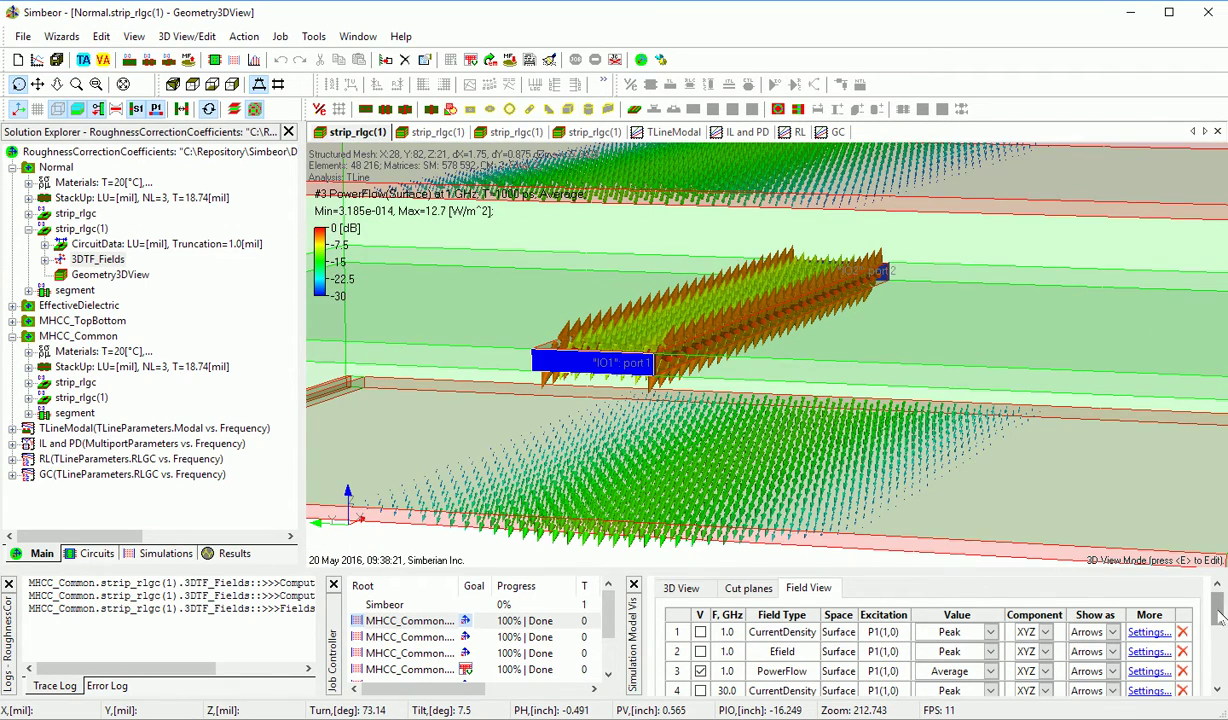
# - Hide the 1 GHz power flow and display the peak surface current density at 30 GHz
pyautogui.scroll(-3, 1219, 617)
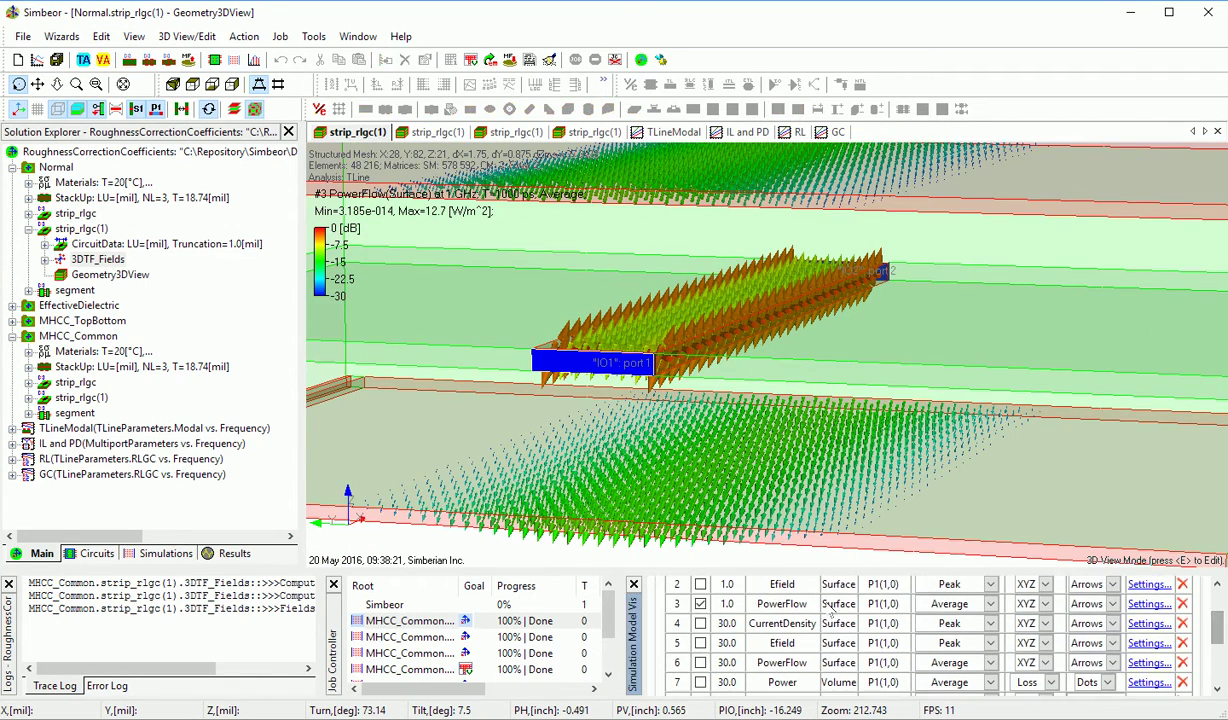
pyautogui.click(703, 606)
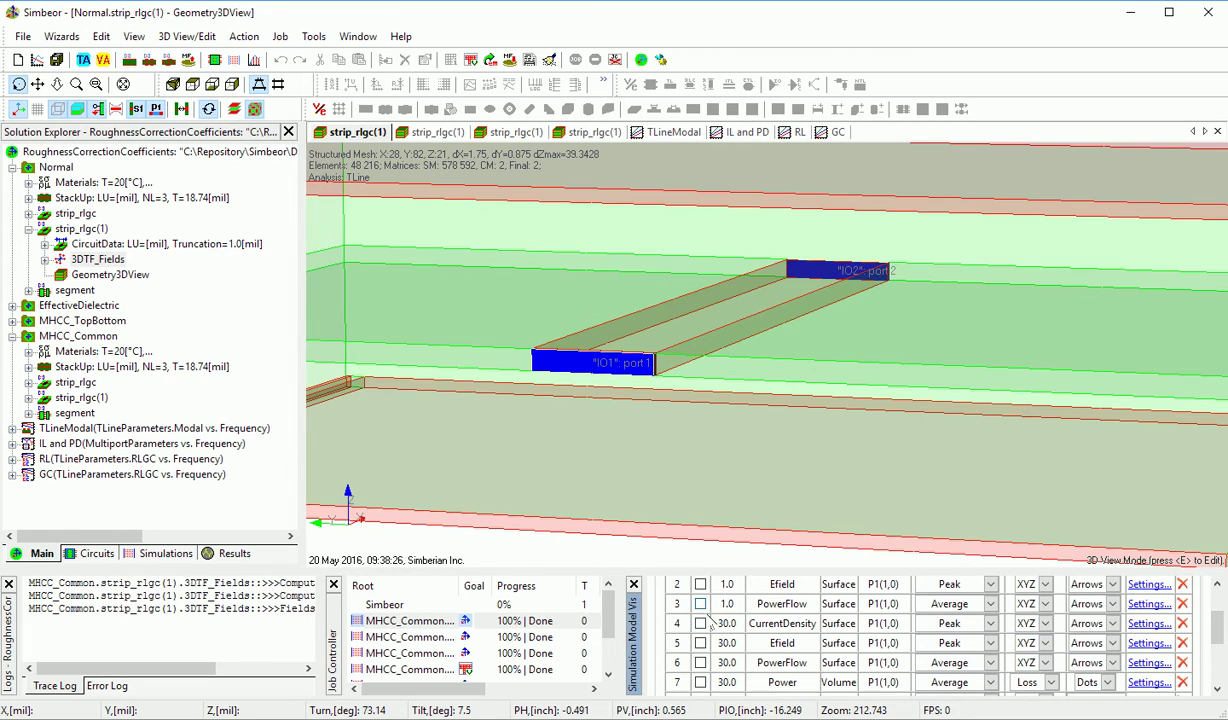
pyautogui.click(701, 623)
pyautogui.moveTo(688, 465); pyautogui.dragTo(666, 537)
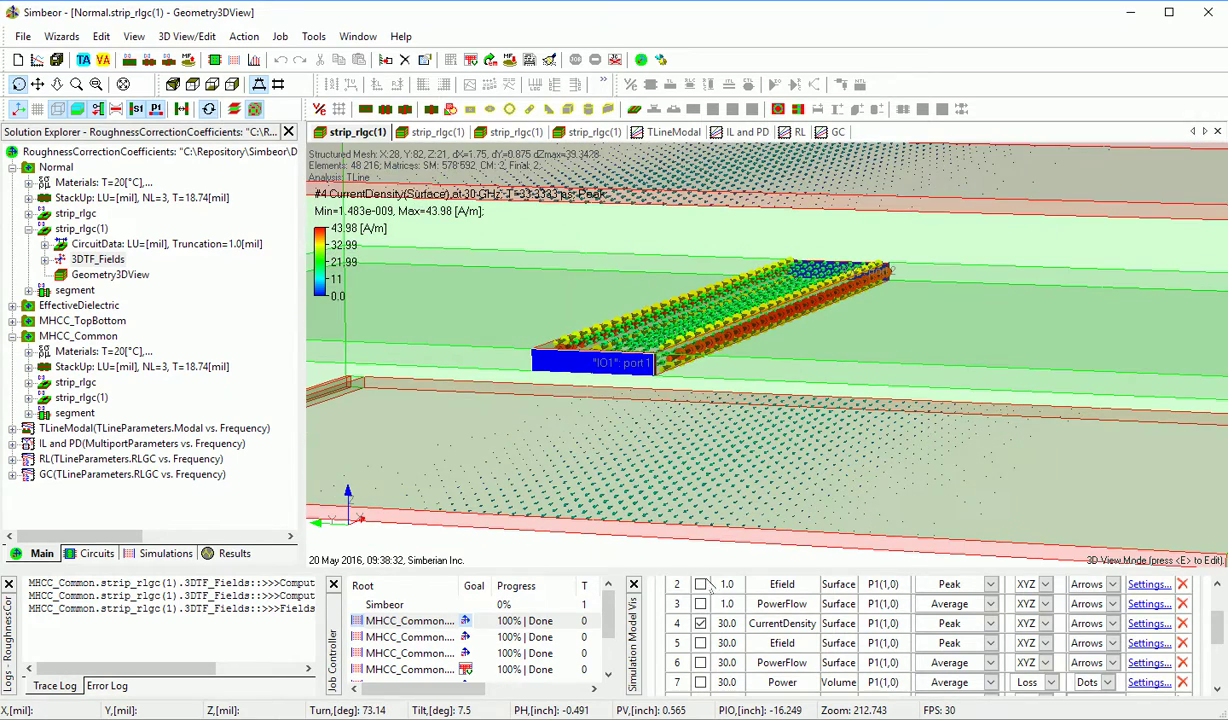
# - Replace the 30 GHz current density plot with the peak surface E-field at 30 GHz and examine it on the strip
pyautogui.click(701, 623)
pyautogui.click(701, 643)
pyautogui.scroll(-1, 705, 467)
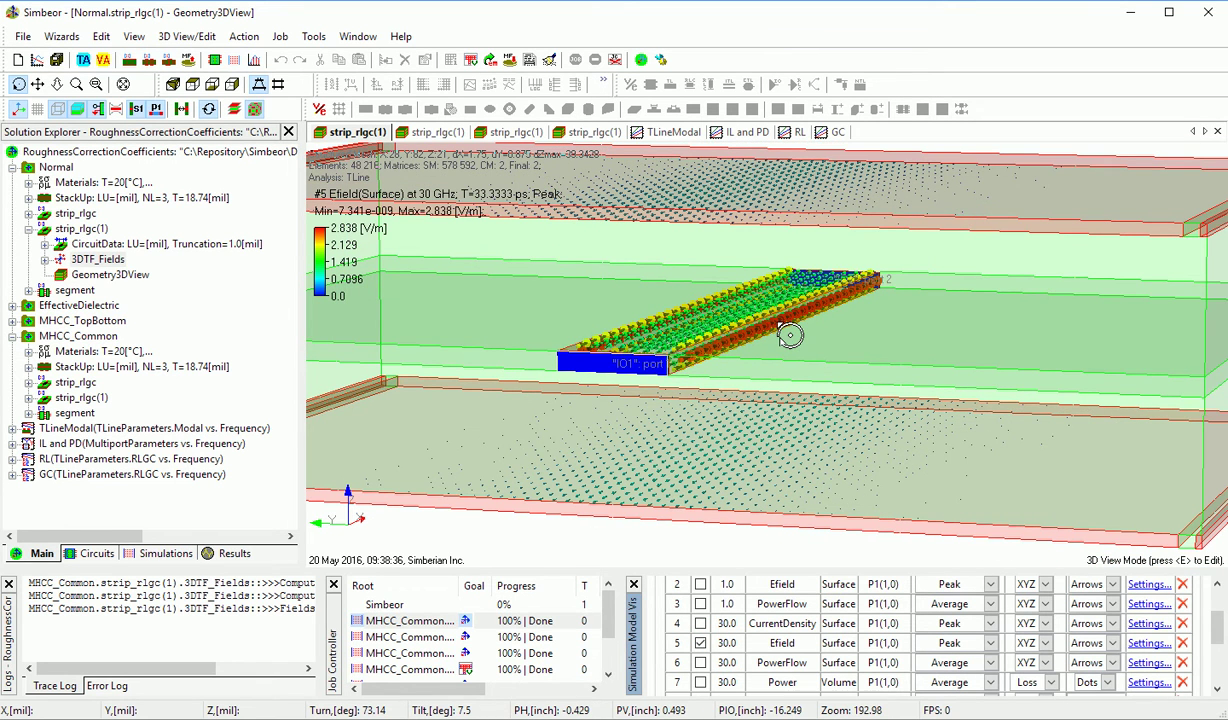
pyautogui.moveTo(785, 333); pyautogui.dragTo(822, 386)
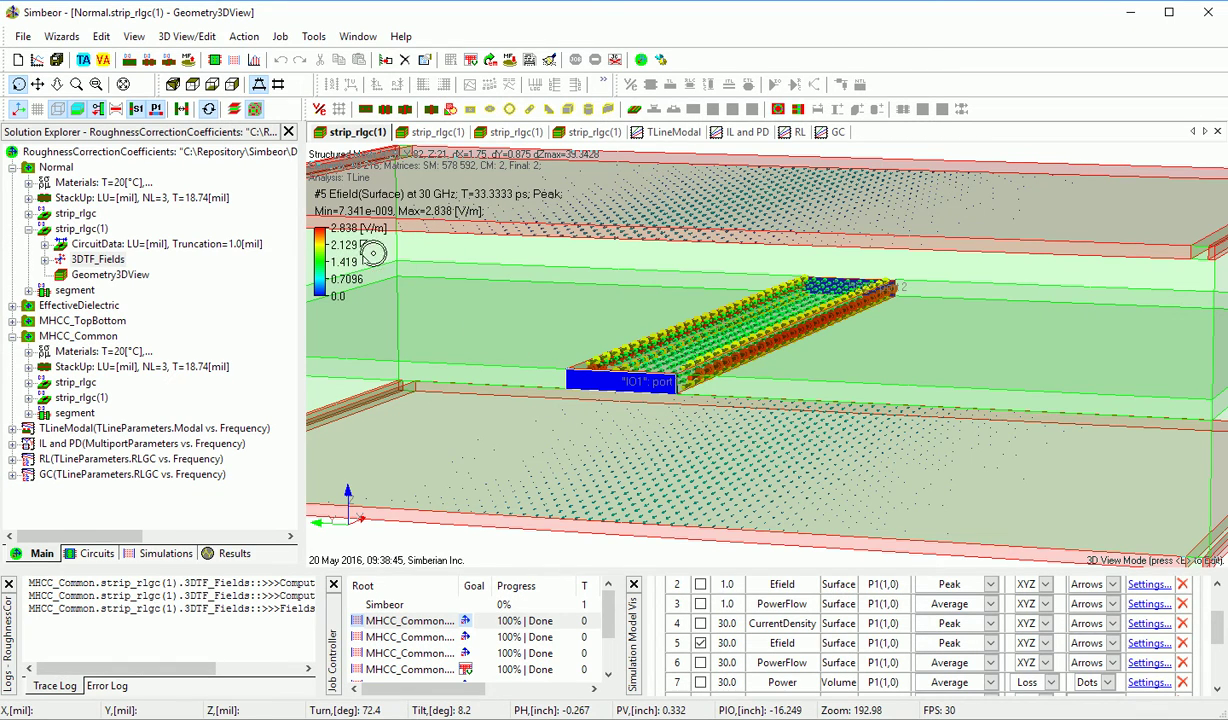
pyautogui.scroll(3, 638, 341)
pyautogui.moveTo(633, 393); pyautogui.dragTo(699, 392)
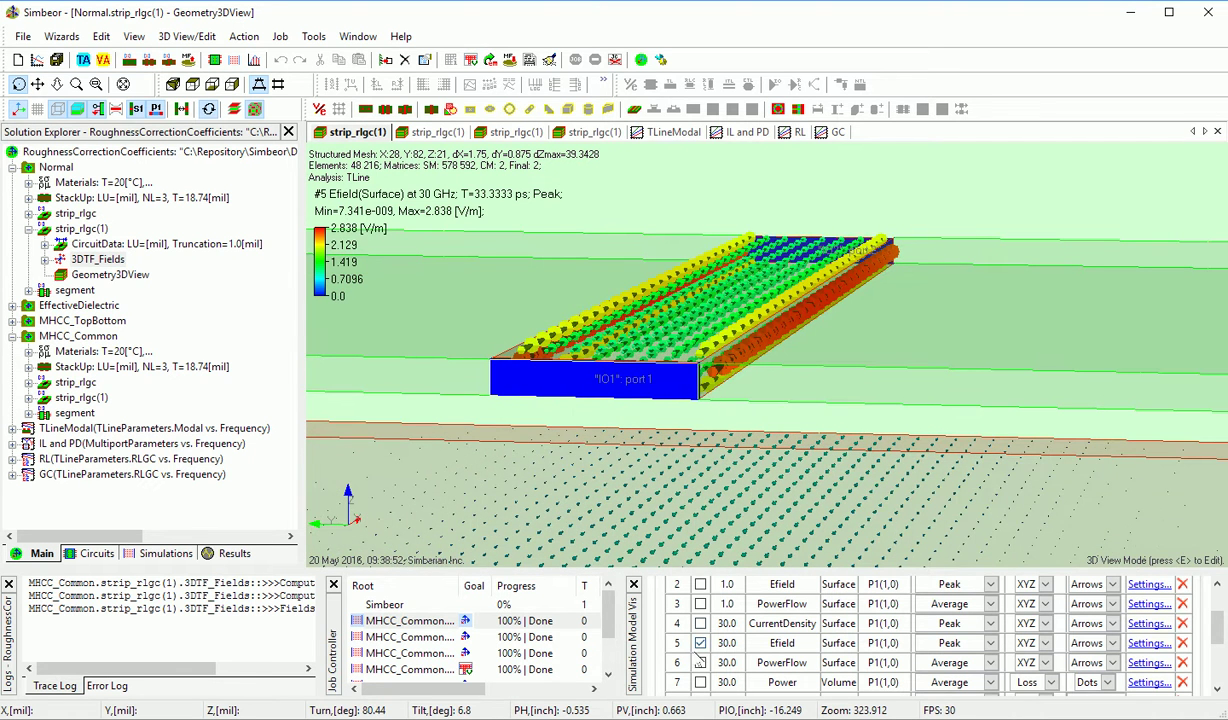
# - Display the average surface power flow at 30 GHz in place of the E-field and set its value scaling to logarithmic
pyautogui.click(701, 662)
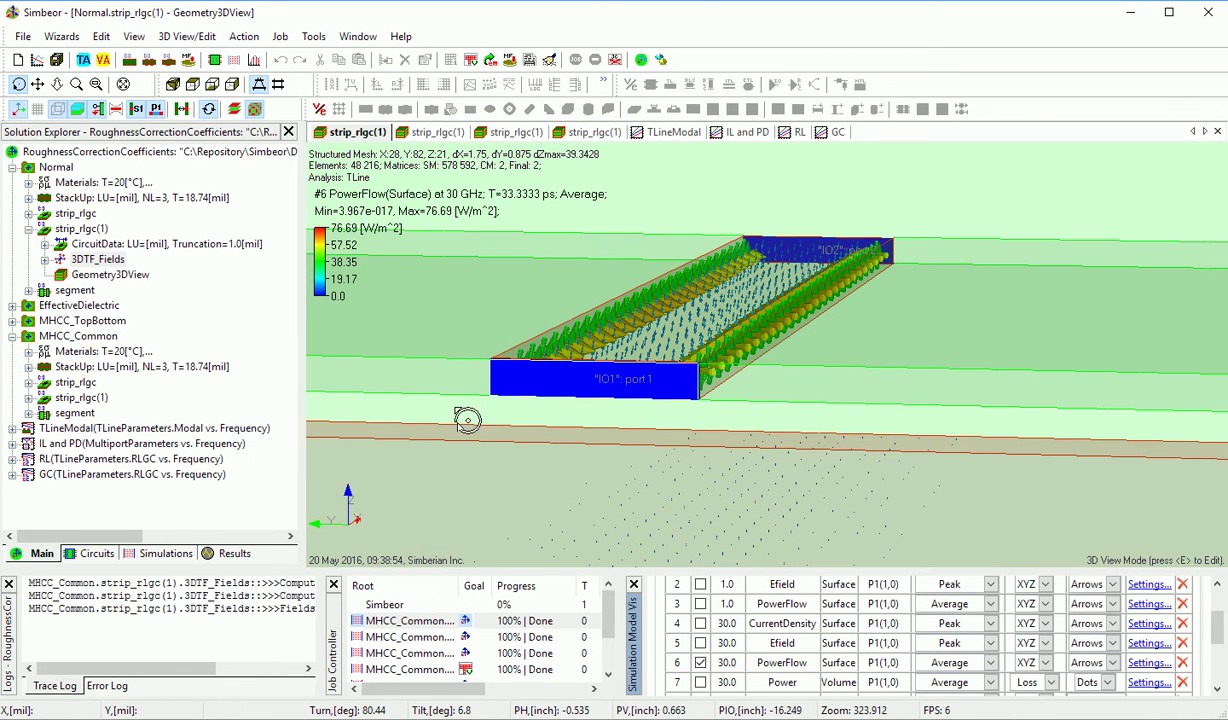
pyautogui.scroll(-1, 669, 301)
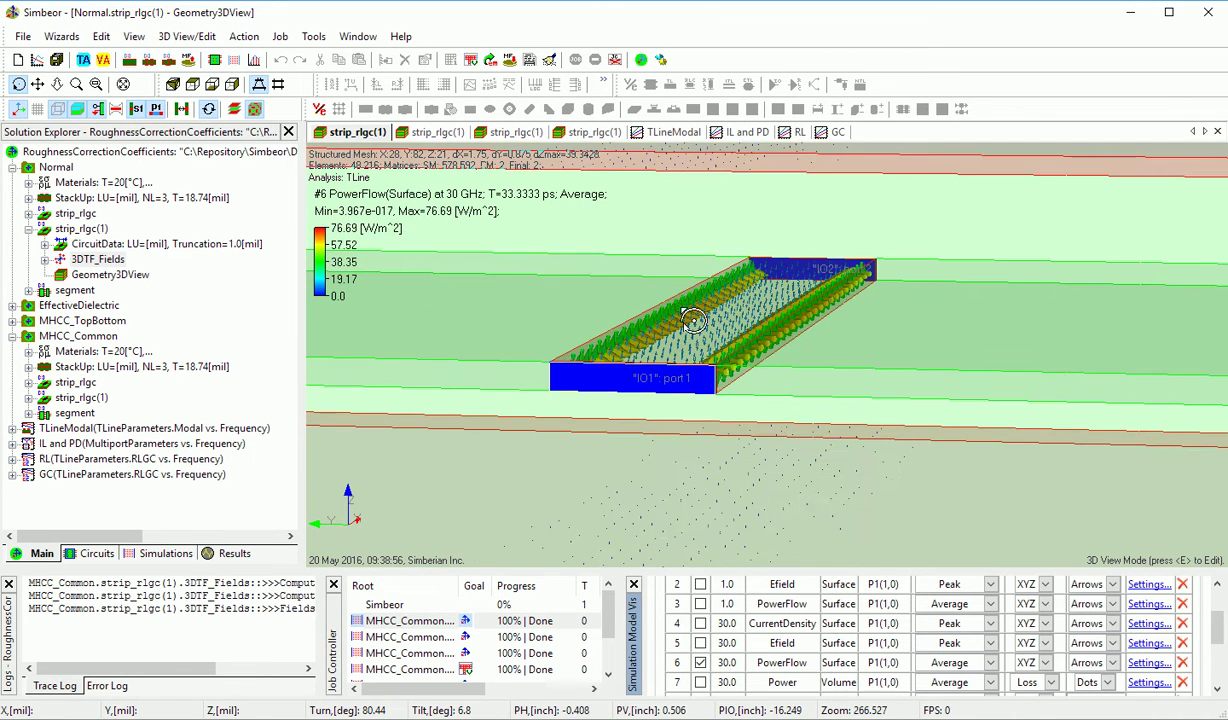
pyautogui.click(1141, 665)
pyautogui.click(560, 241)
pyautogui.click(551, 276)
pyautogui.click(697, 504)
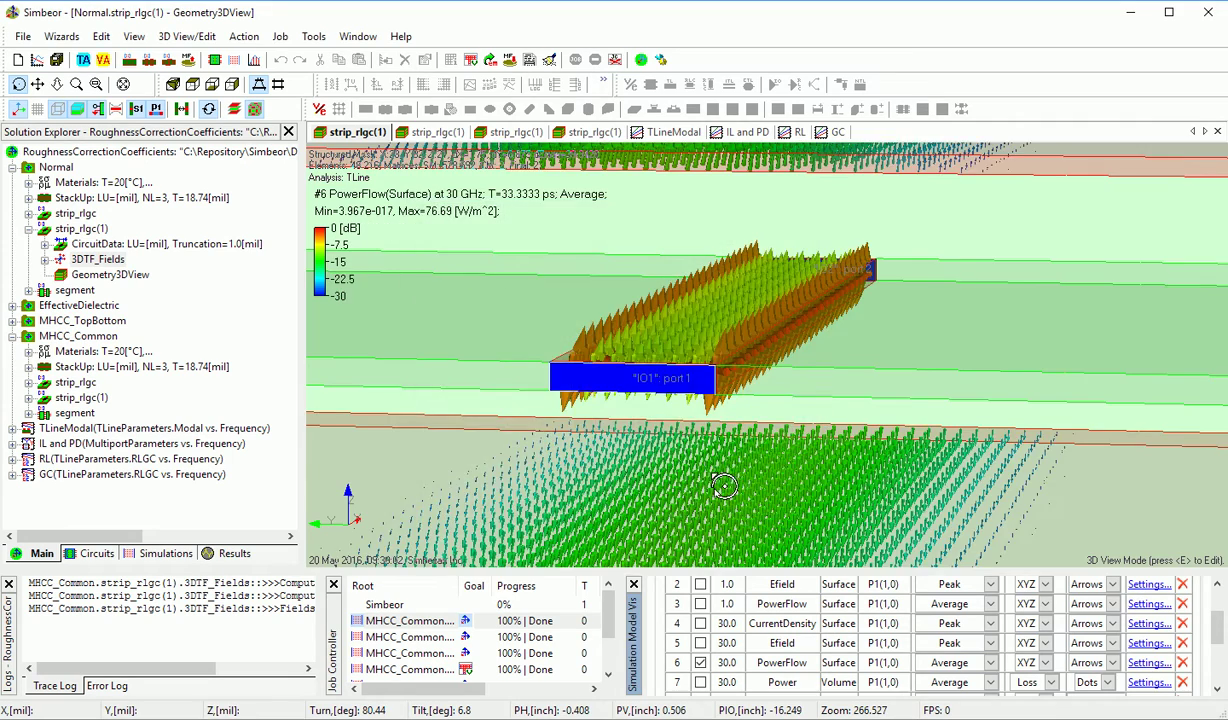
pyautogui.scroll(-3, 696, 455)
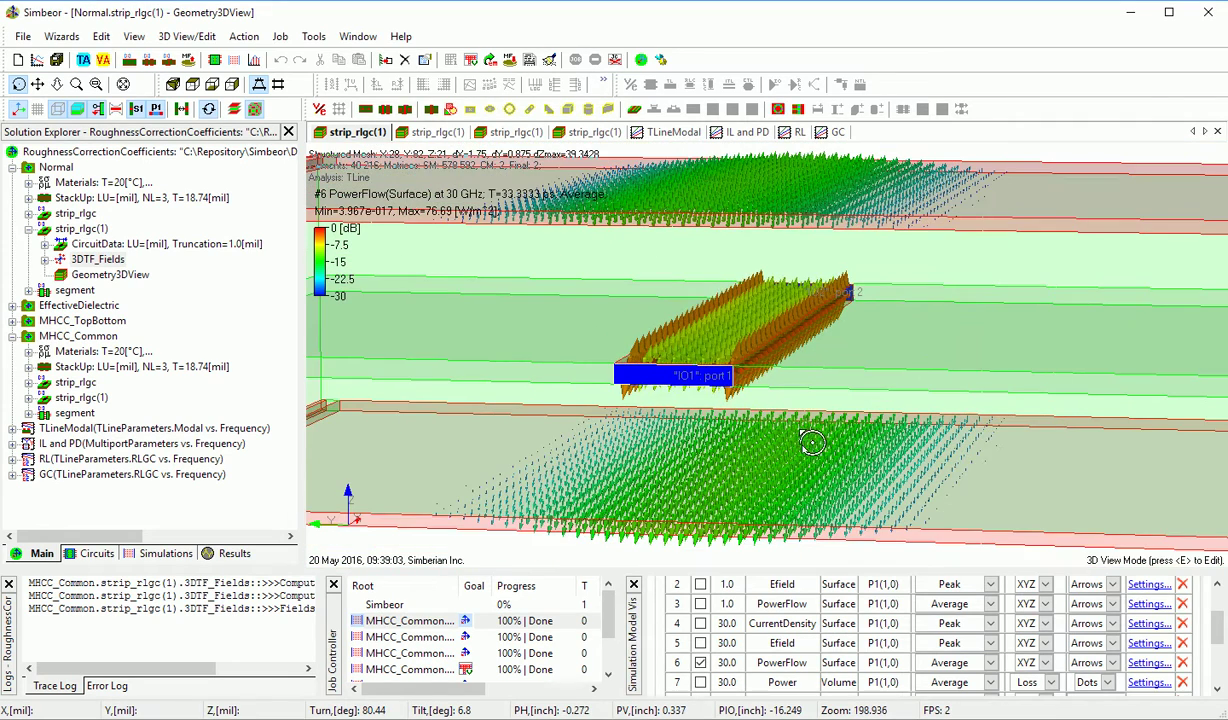
pyautogui.moveTo(780, 424); pyautogui.dragTo(745, 430)
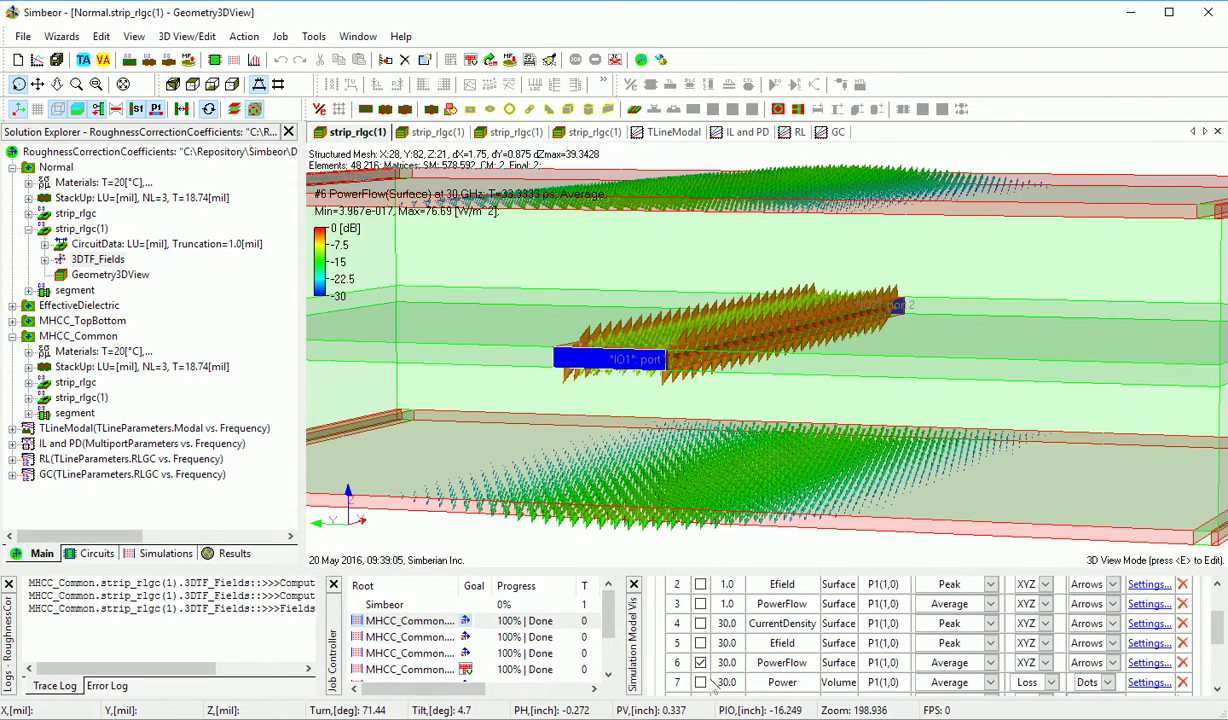
# - Display the average volume power loss at 30 GHz, hide the surface power flow, and examine the loss around the strip
pyautogui.click(701, 682)
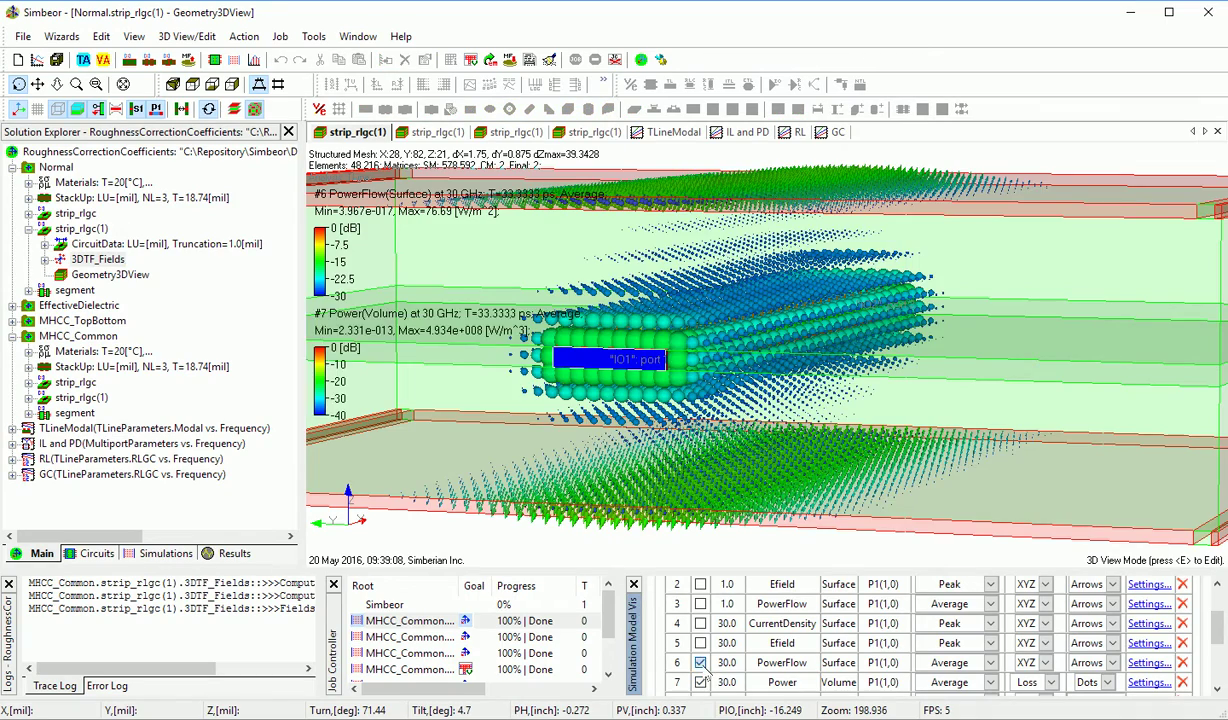
pyautogui.click(702, 665)
pyautogui.moveTo(727, 519)
pyautogui.mouseDown()
pyautogui.moveTo(713, 493)
pyautogui.moveTo(735, 474)
pyautogui.moveTo(727, 505)
pyautogui.moveTo(733, 495)
pyautogui.mouseUp()
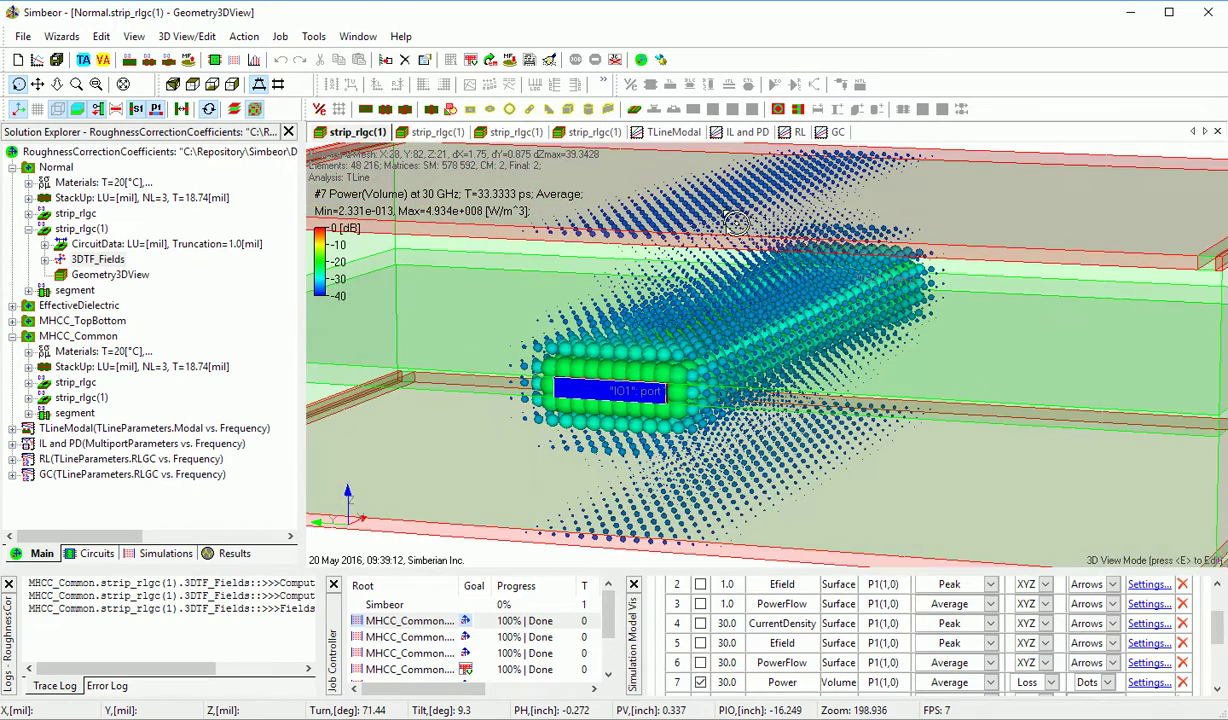
pyautogui.moveTo(661, 392); pyautogui.dragTo(690, 401)
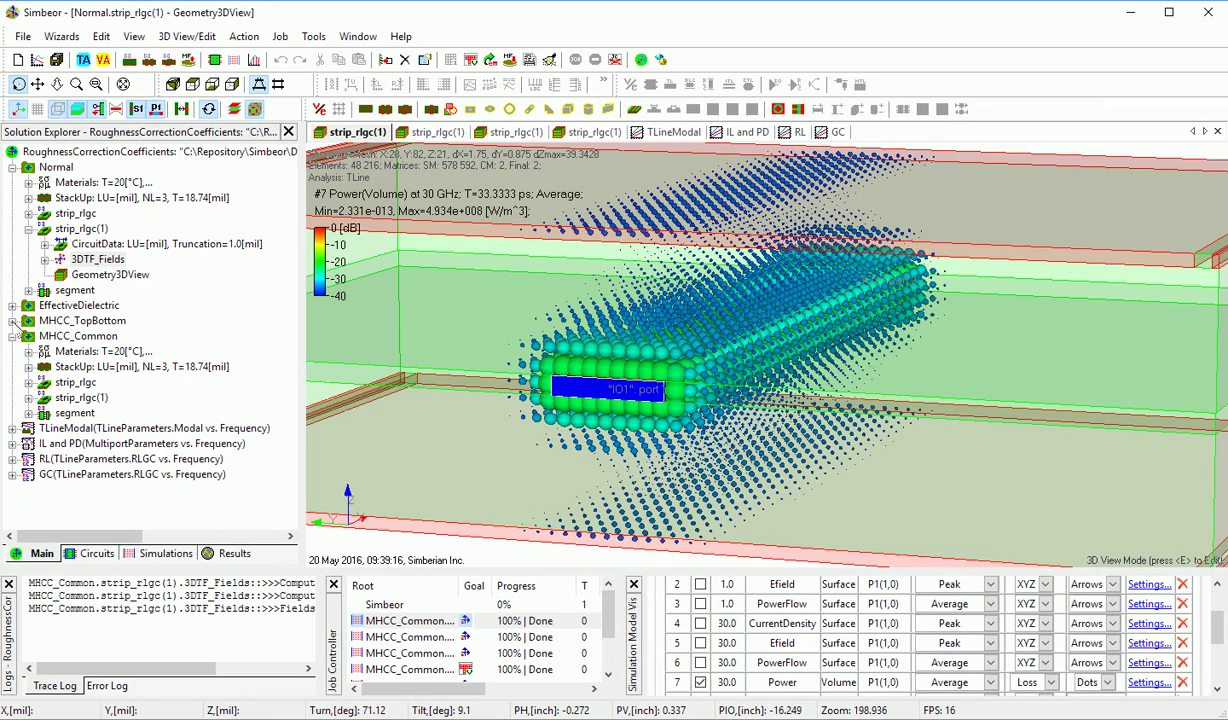
# - Open the strip_rlgc(1) geometry of the MHCC_TopBottom project and bring up its 3DTF_Fields field views
pyautogui.click(12, 320)
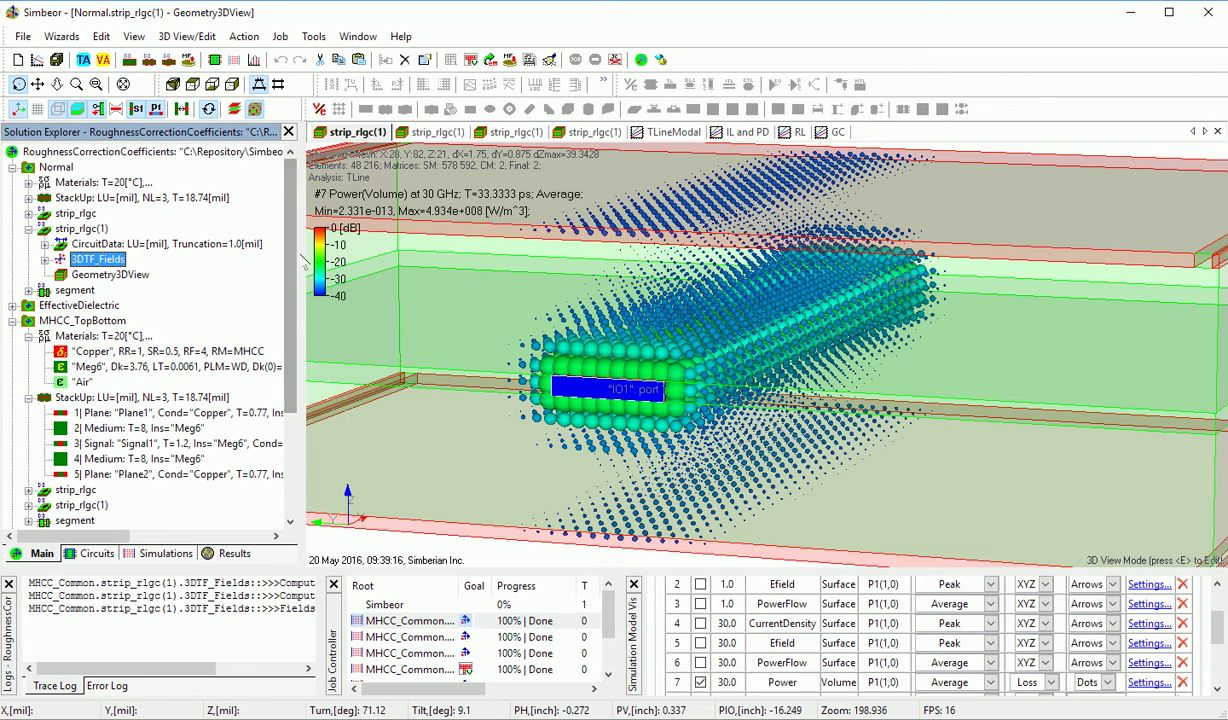
pyautogui.scroll(-2, 287, 250)
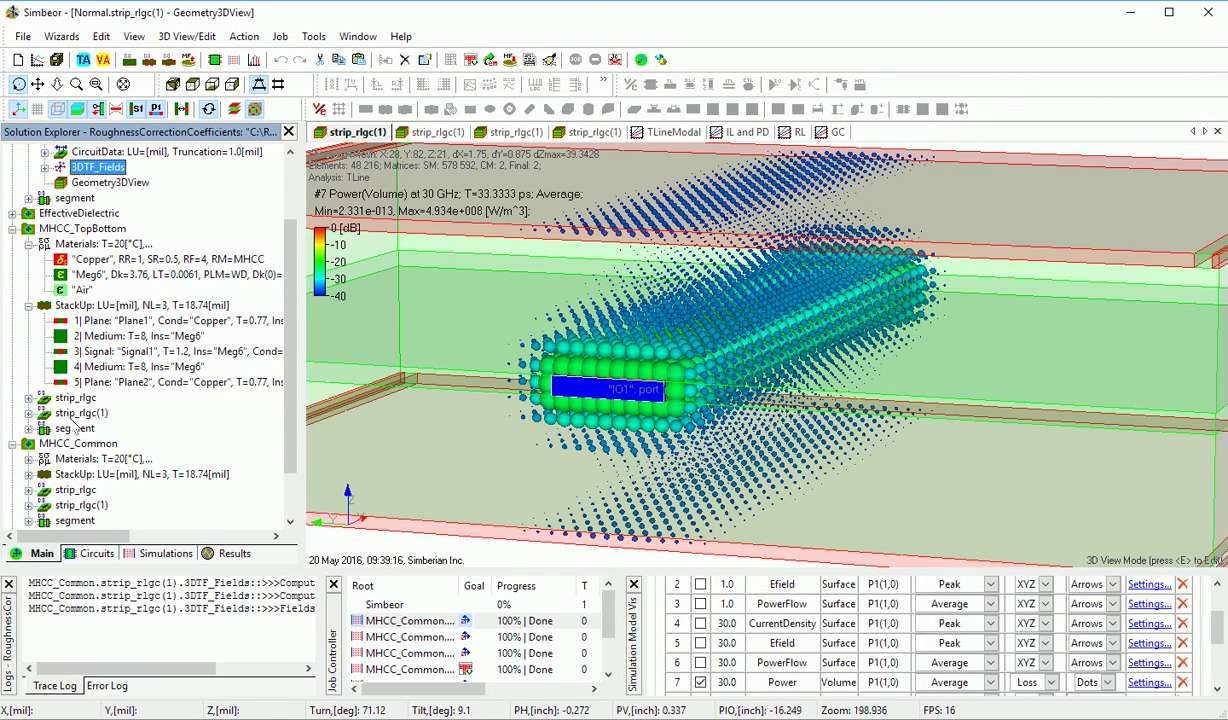
pyautogui.click(74, 417)
pyautogui.click(29, 413)
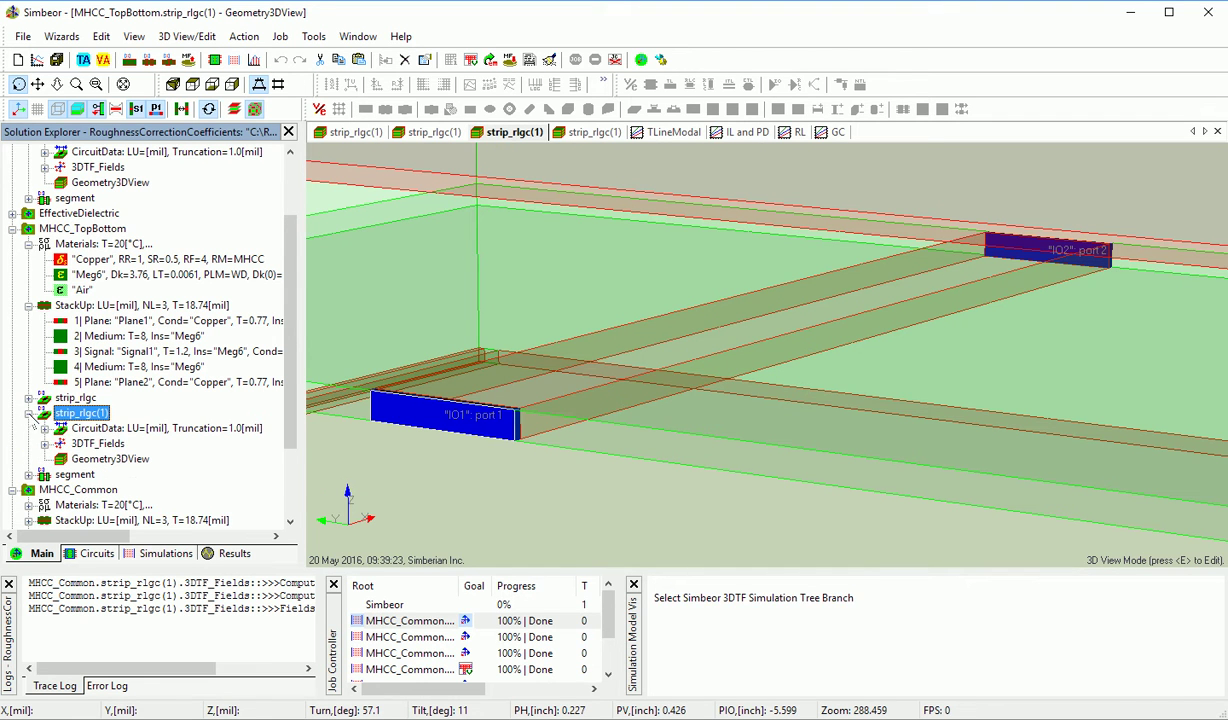
pyautogui.click(80, 443)
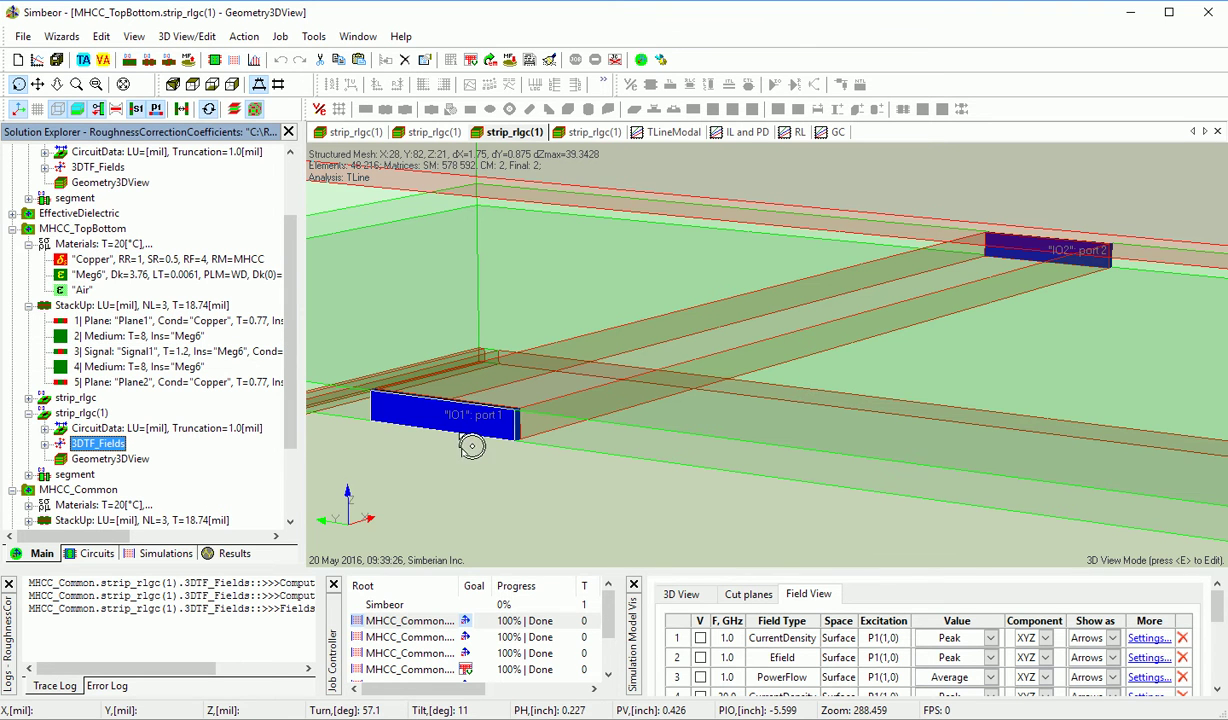
pyautogui.moveTo(491, 411); pyautogui.dragTo(713, 449)
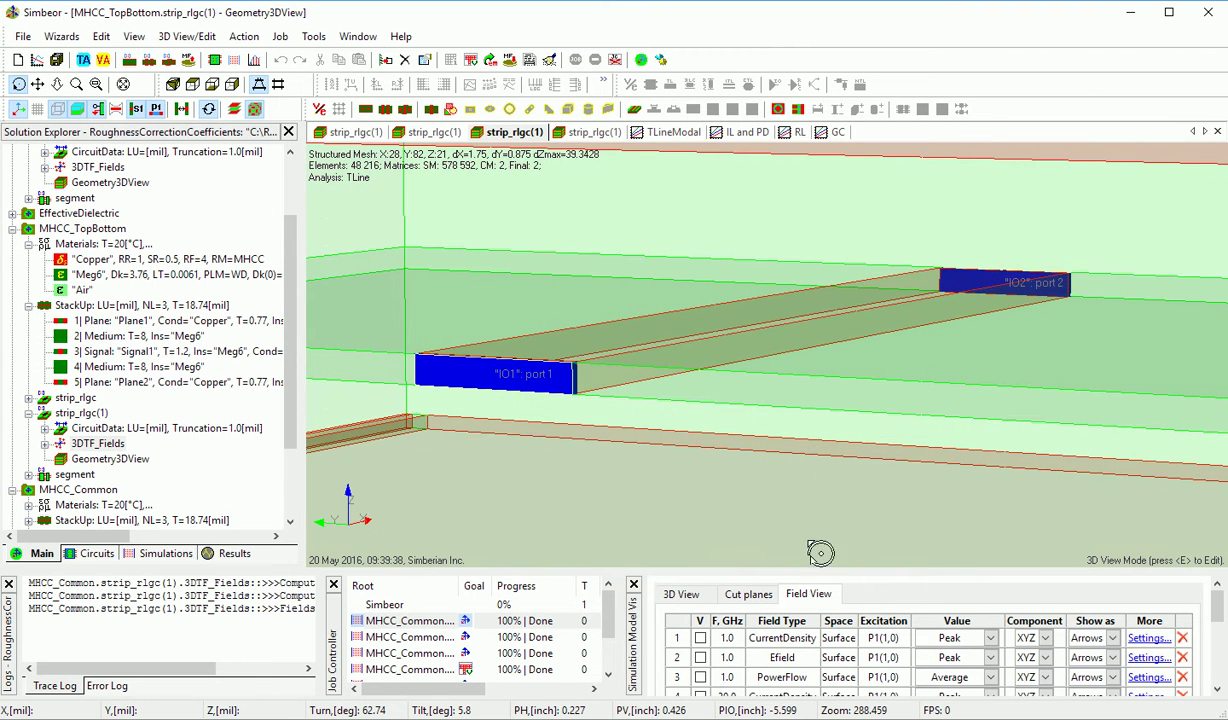
# - Display the peak surface current density at 1 GHz and examine it on the strip from above, below and the side
pyautogui.click(700, 638)
pyautogui.moveTo(717, 481); pyautogui.dragTo(837, 518)
pyautogui.scroll(4, 880, 495)
pyautogui.moveTo(858, 396); pyautogui.dragTo(851, 484)
pyautogui.scroll(-3, 851, 484)
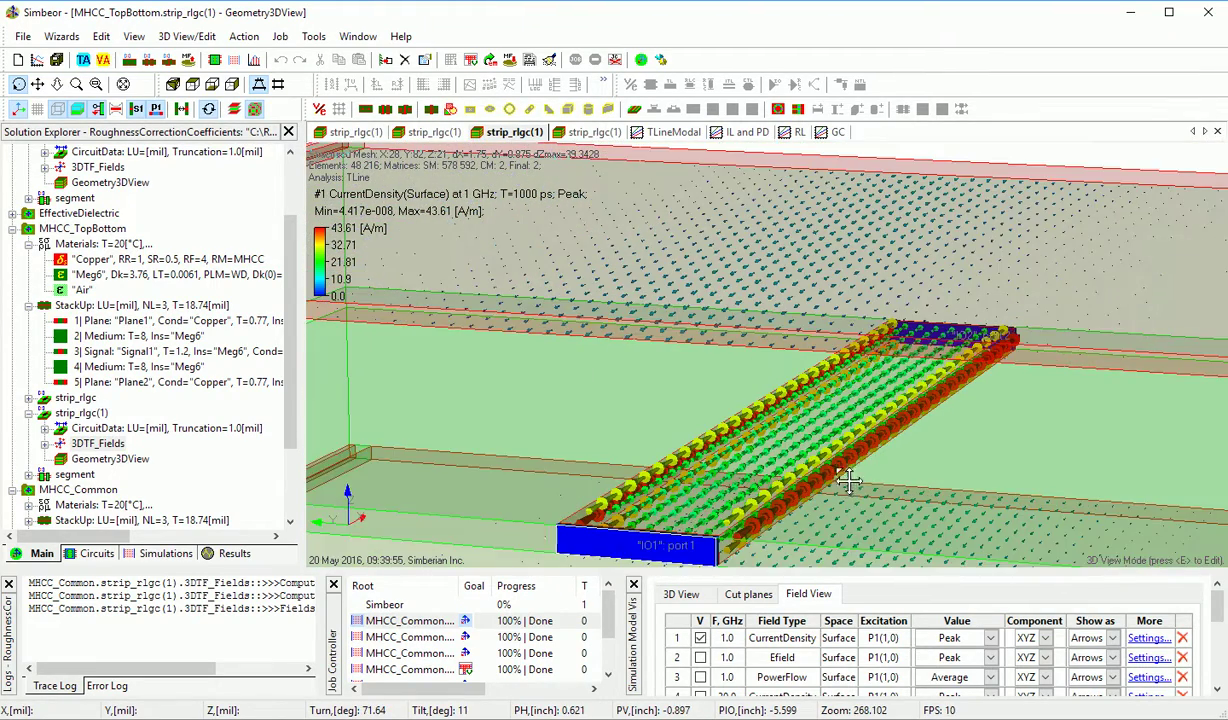
pyautogui.moveTo(845, 421); pyautogui.dragTo(767, 547)
pyautogui.scroll(5, 737, 555)
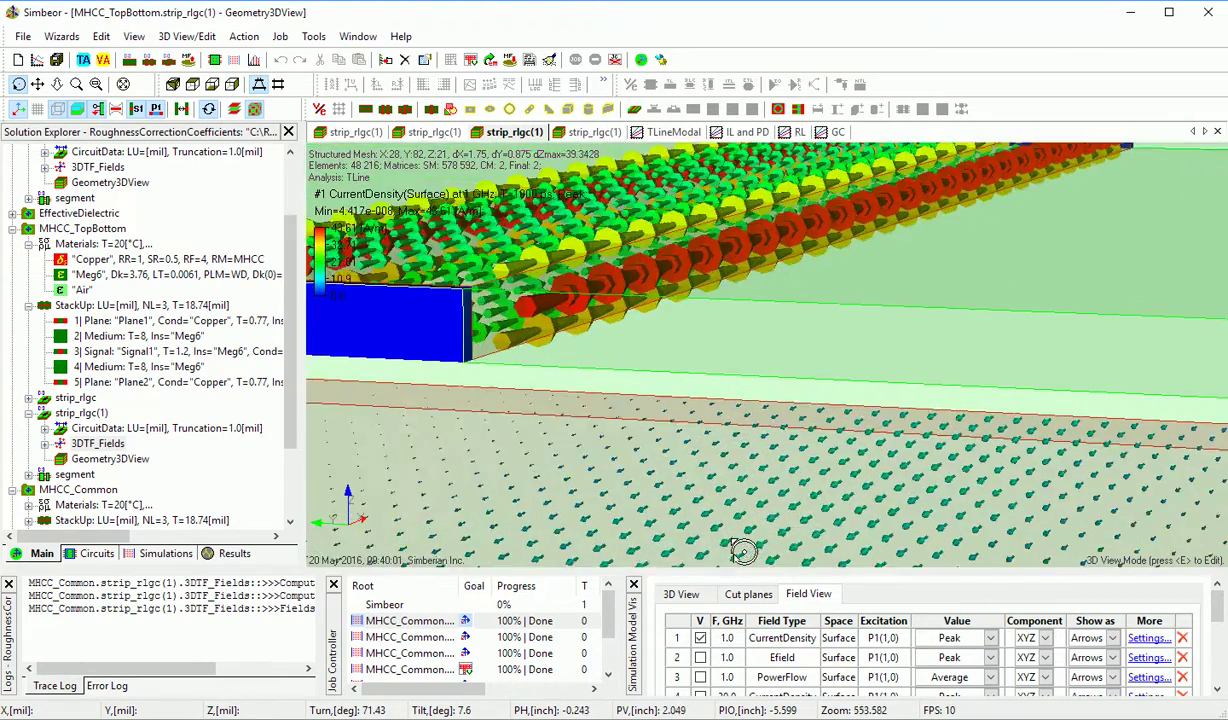
pyautogui.moveTo(828, 305); pyautogui.dragTo(748, 324)
pyautogui.moveTo(824, 265); pyautogui.dragTo(755, 327)
pyautogui.scroll(-3, 771, 362)
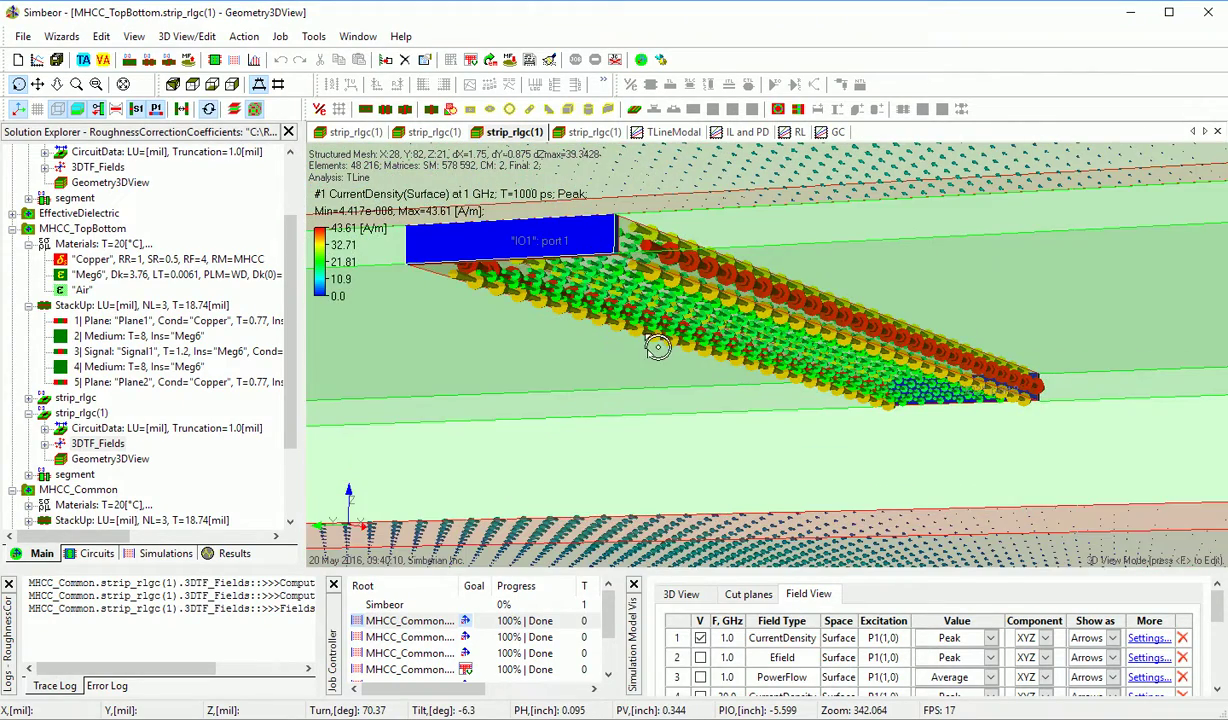
pyautogui.moveTo(657, 347); pyautogui.dragTo(597, 366)
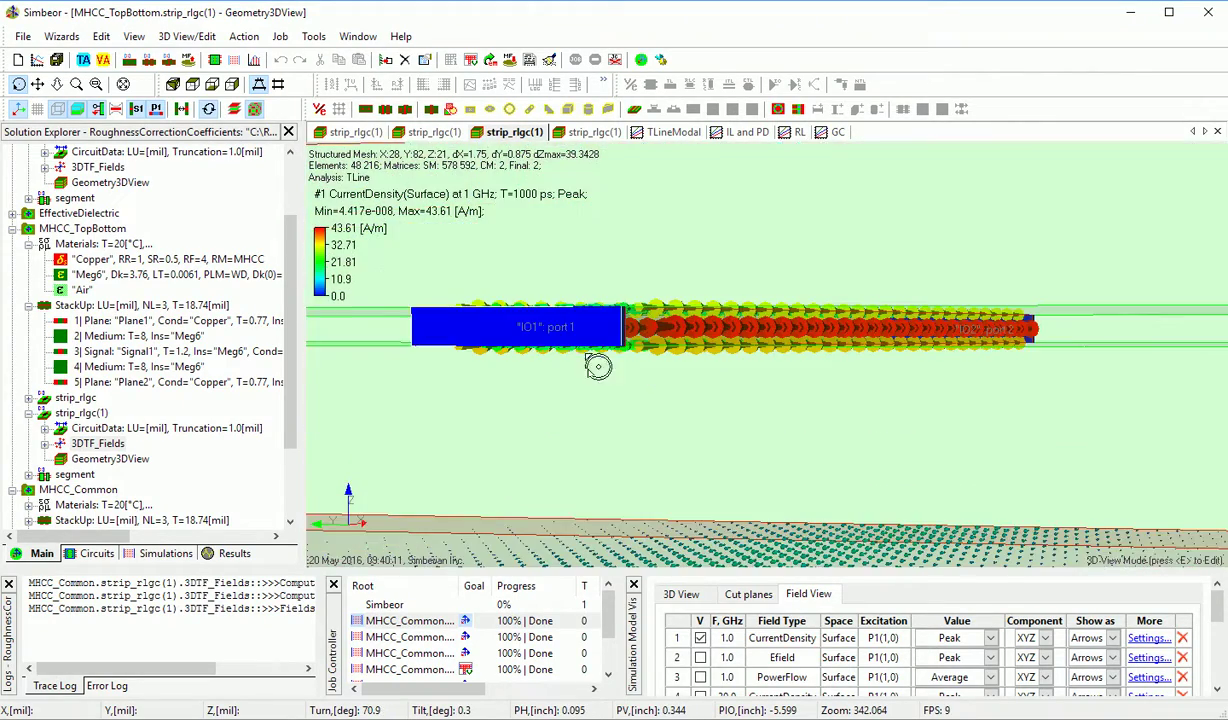
# - Replace the 1 GHz current density plot with the peak surface E-field at 1 GHz and examine both faces of the strip
pyautogui.click(700, 657)
pyautogui.moveTo(747, 383); pyautogui.dragTo(655, 387)
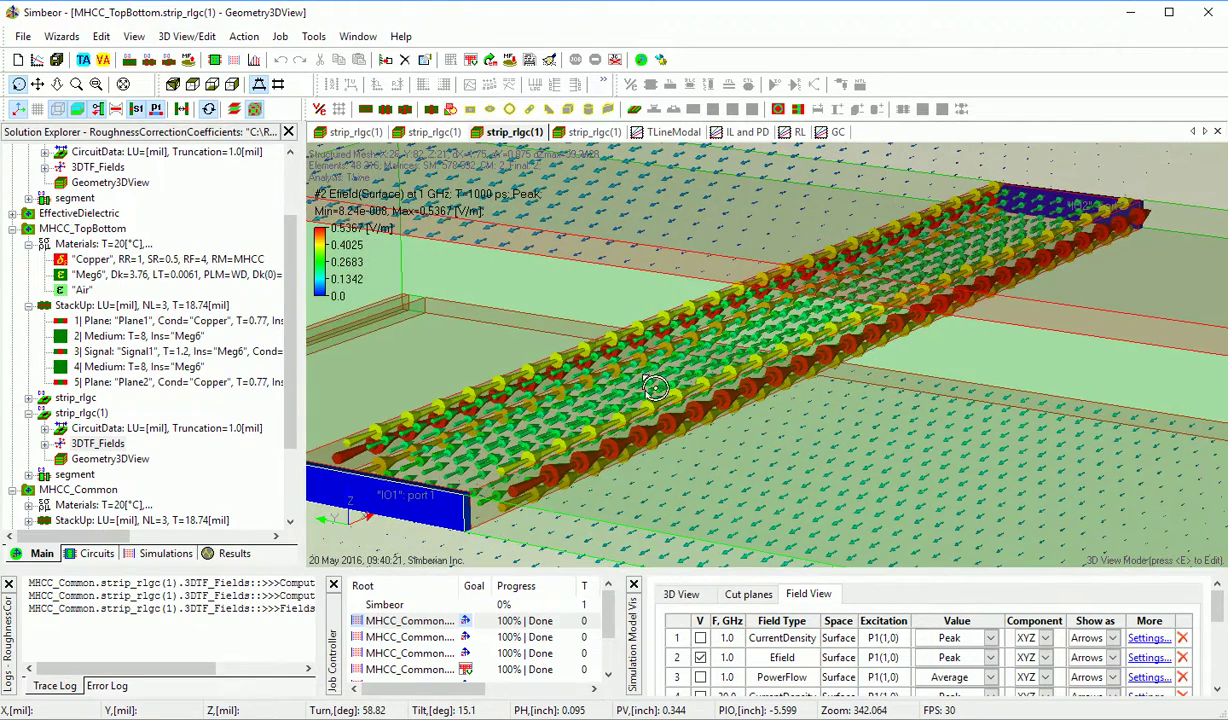
pyautogui.scroll(2, 712, 424)
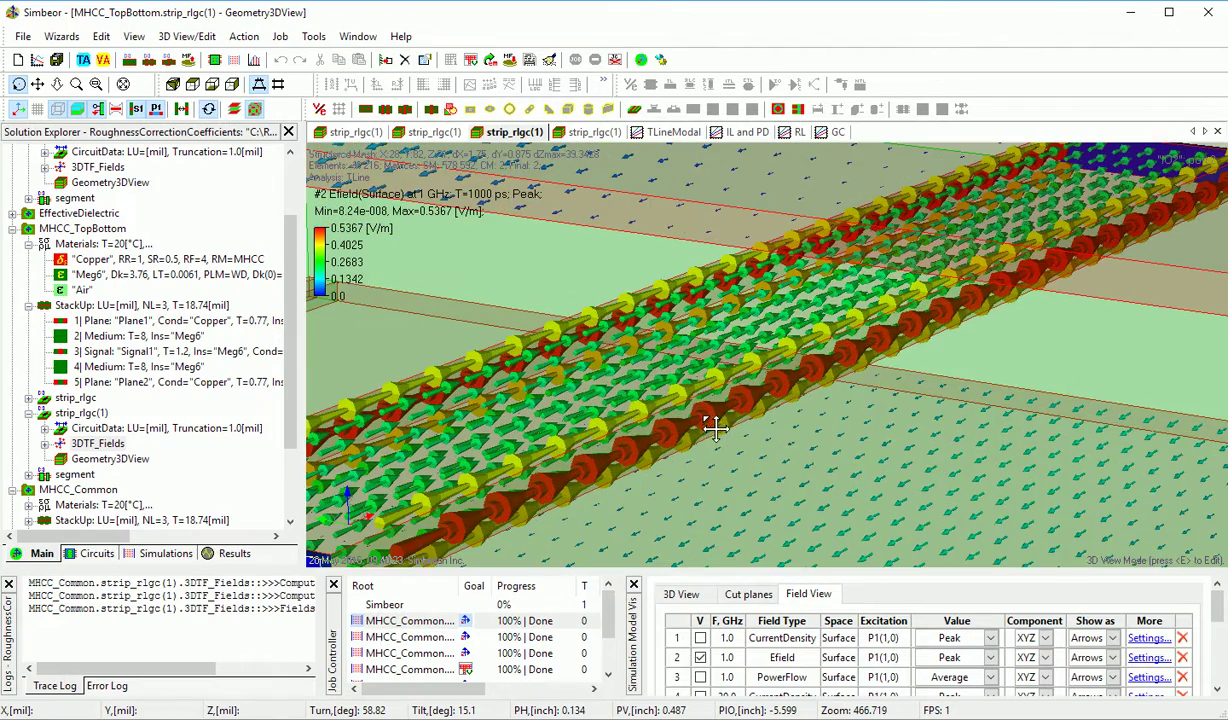
pyautogui.moveTo(631, 417); pyautogui.dragTo(818, 332)
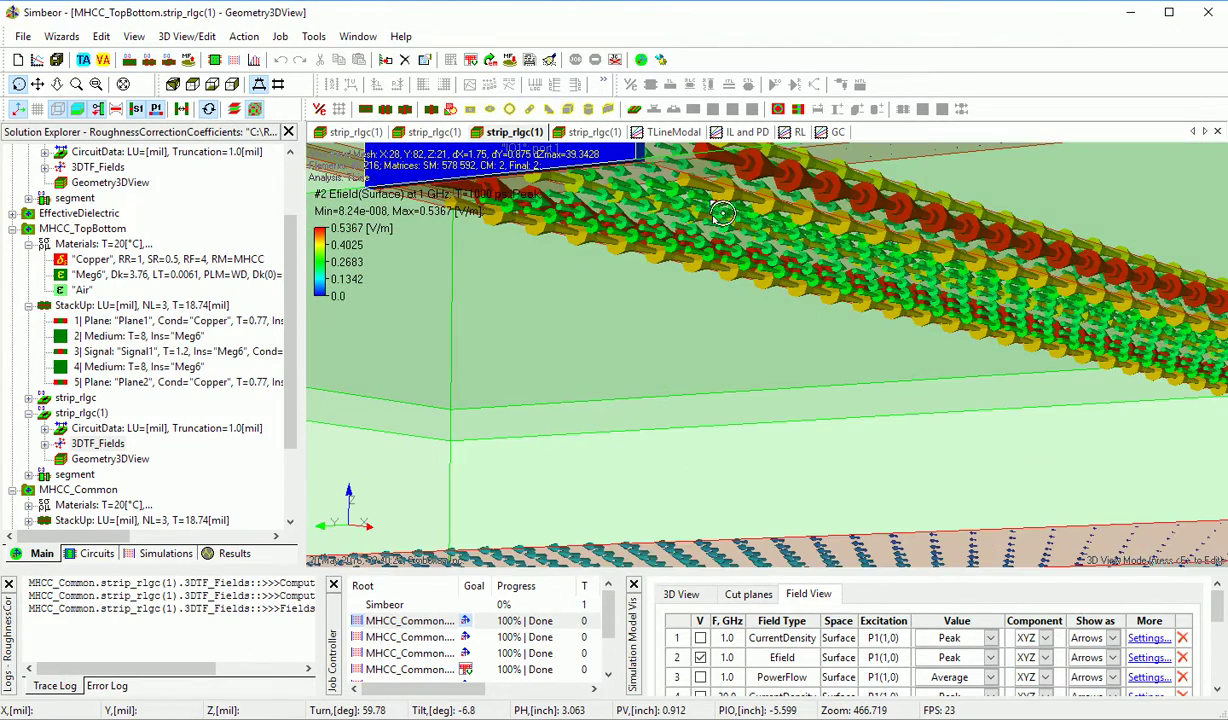
pyautogui.moveTo(876, 236); pyautogui.dragTo(881, 311)
pyautogui.scroll(-3, 940, 315)
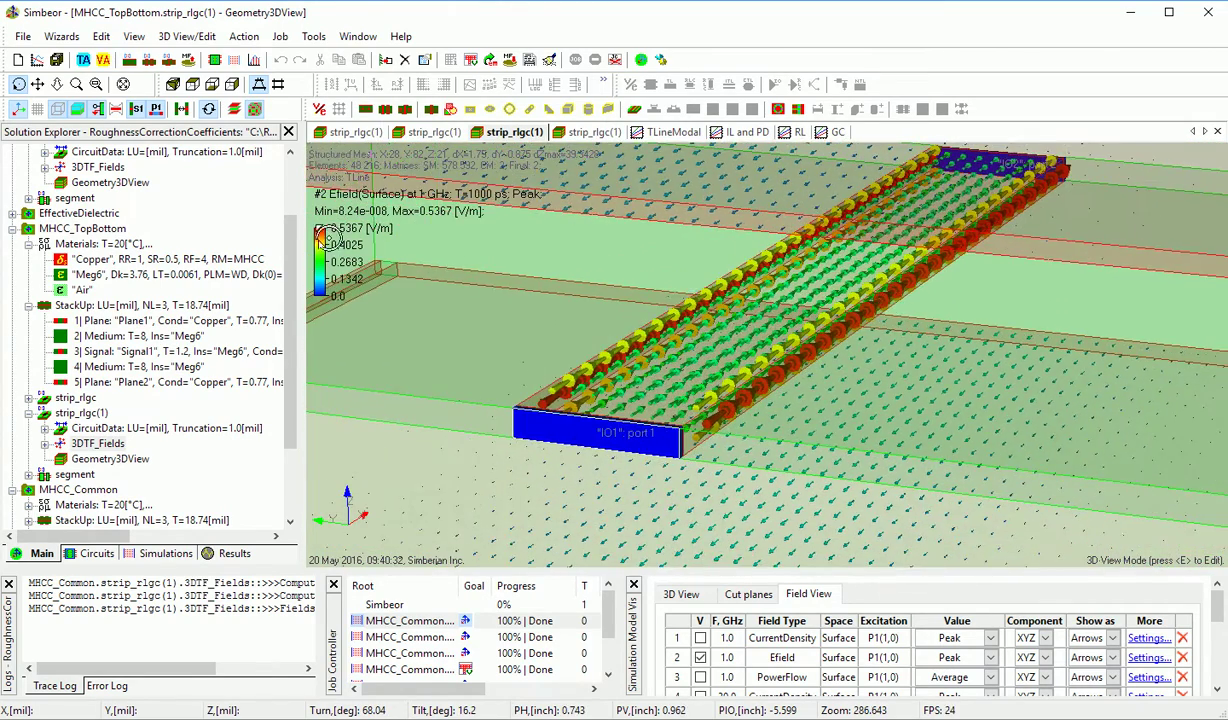
pyautogui.scroll(-1, 770, 390)
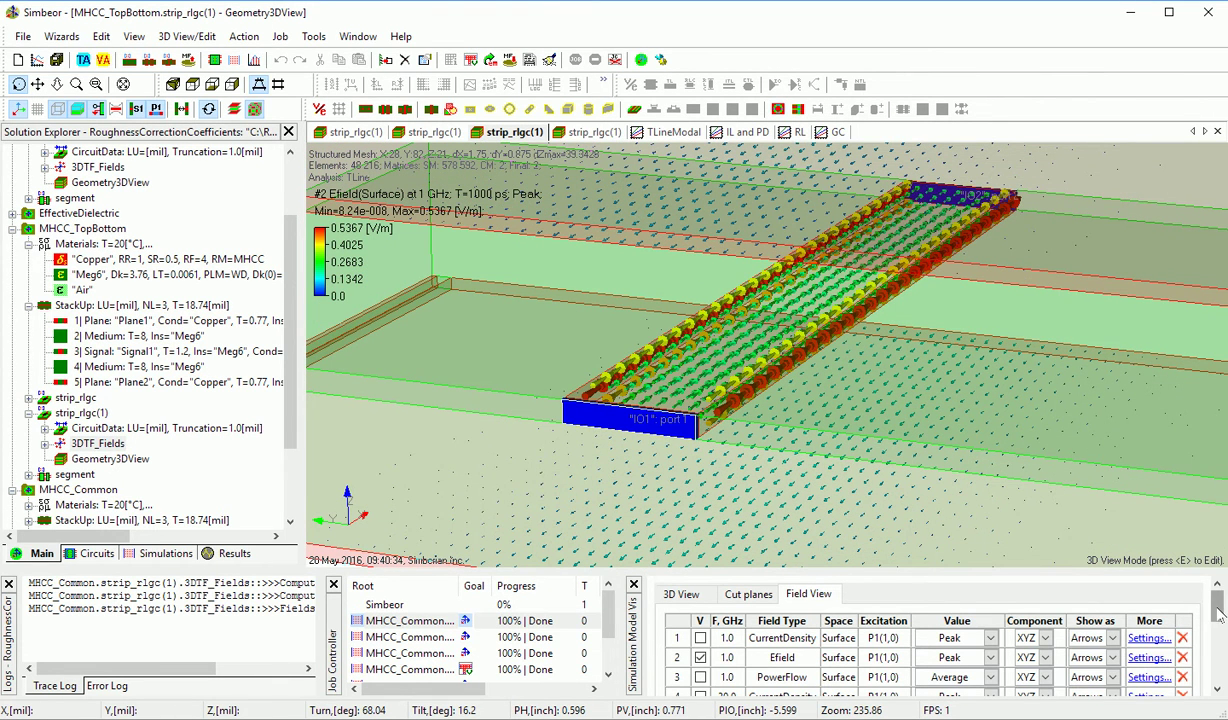
# - Display the average surface power flow at 1 GHz in place of the E-field
pyautogui.scroll(-2, 1219, 614)
pyautogui.scroll(2, 1219, 614)
pyautogui.scroll(-2, 1219, 614)
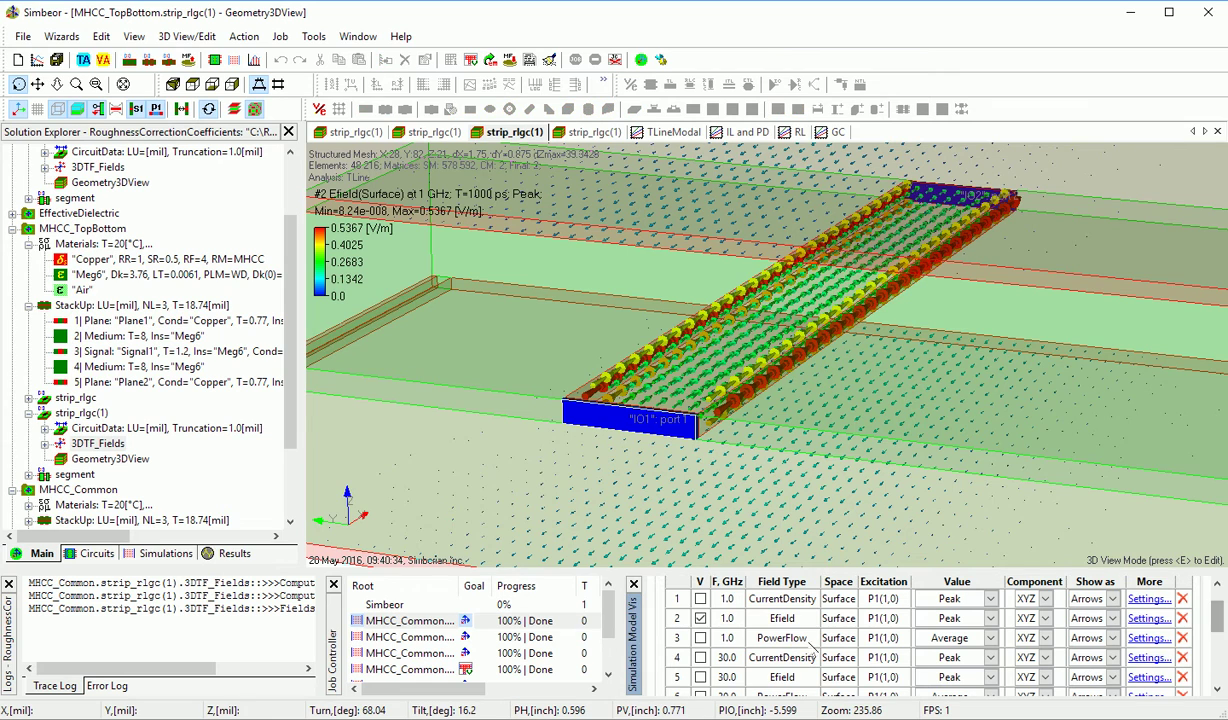
pyautogui.click(701, 638)
pyautogui.click(701, 618)
pyautogui.moveTo(785, 455); pyautogui.dragTo(909, 524)
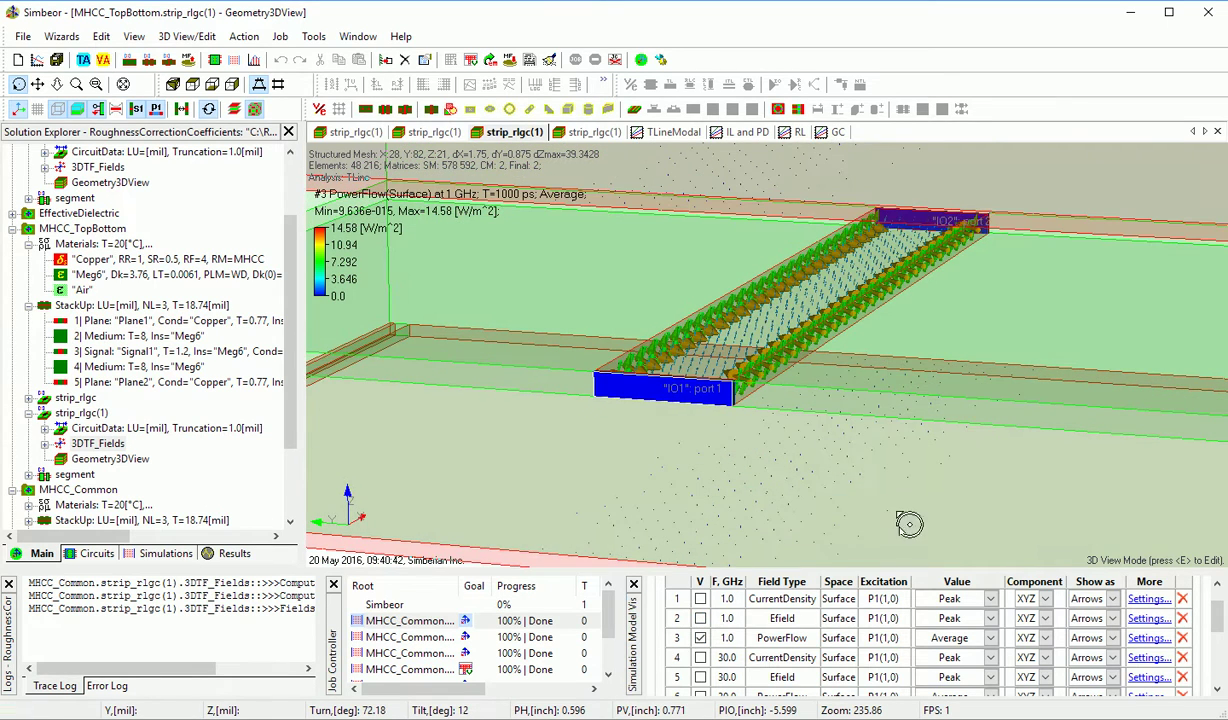
# - Set the value scaling of the 1 GHz power flow to logarithmic and examine the flow around the strip and planes
pyautogui.click(1149, 640)
pyautogui.click(560, 240)
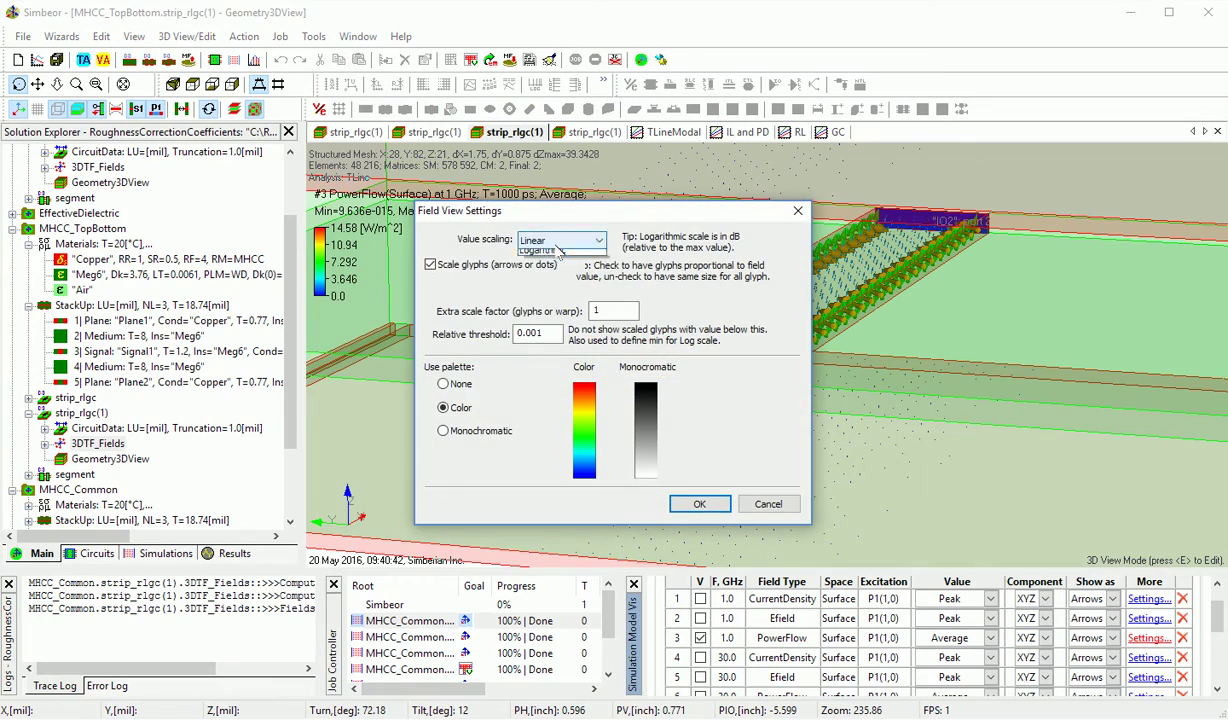
pyautogui.click(555, 268)
pyautogui.click(699, 504)
pyautogui.moveTo(700, 480); pyautogui.dragTo(810, 450)
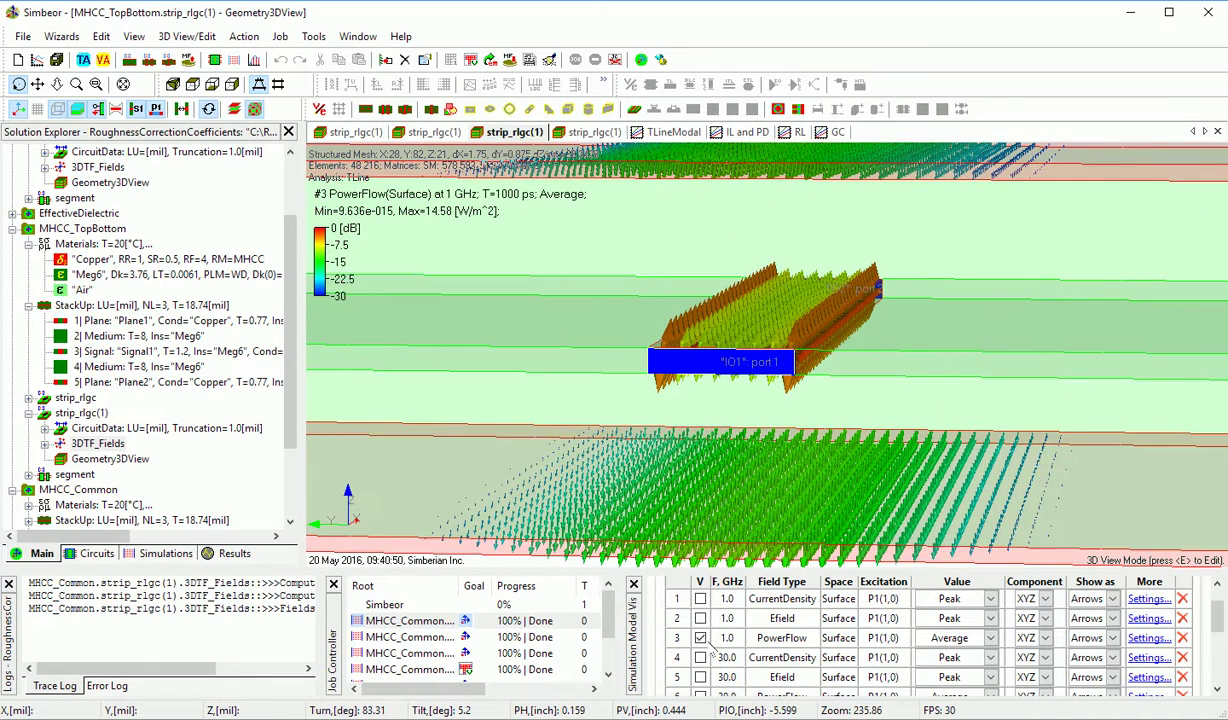
# - Hide the 1 GHz power flow and show the peak surface current density at 30 GHz on the strip
pyautogui.click(701, 639)
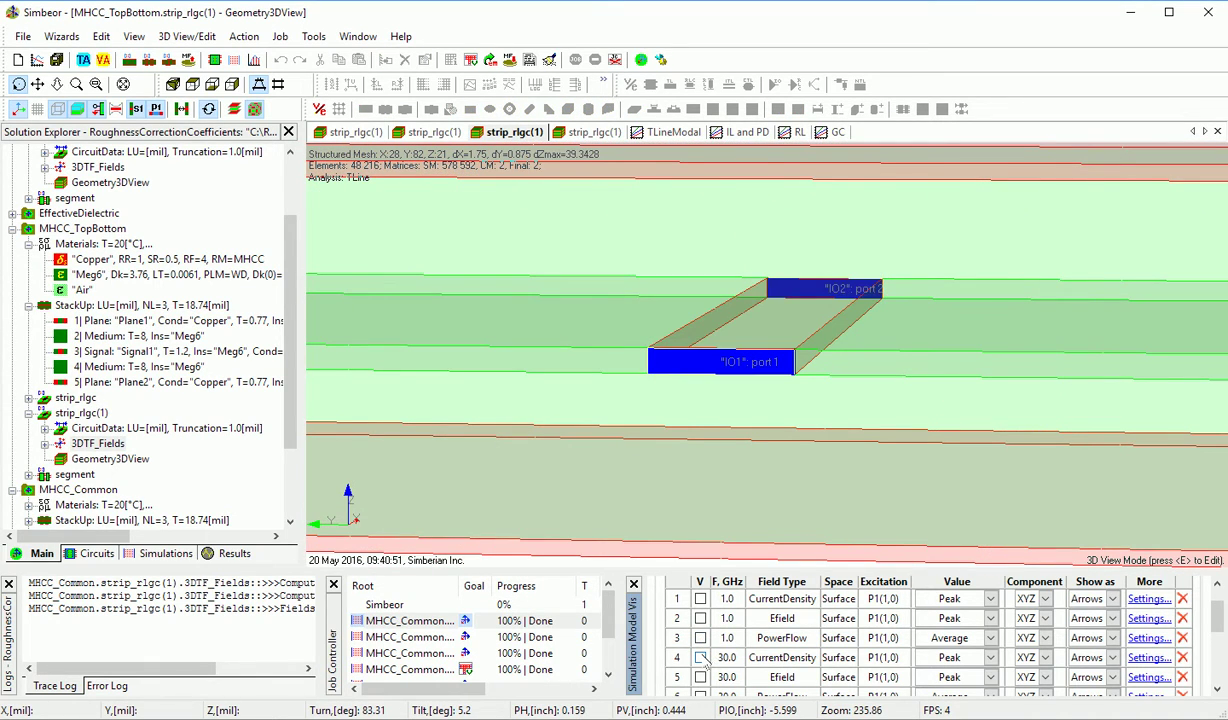
pyautogui.click(701, 657)
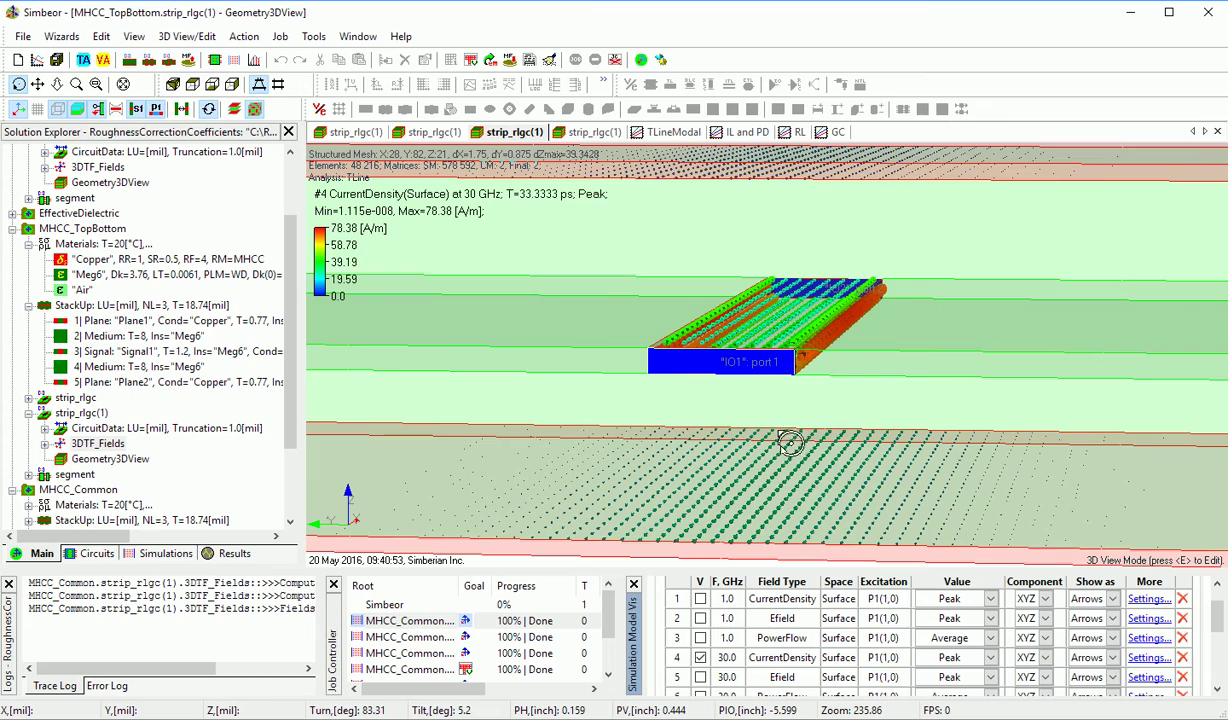
pyautogui.scroll(1, 794, 446)
pyautogui.moveTo(810, 460); pyautogui.dragTo(973, 419)
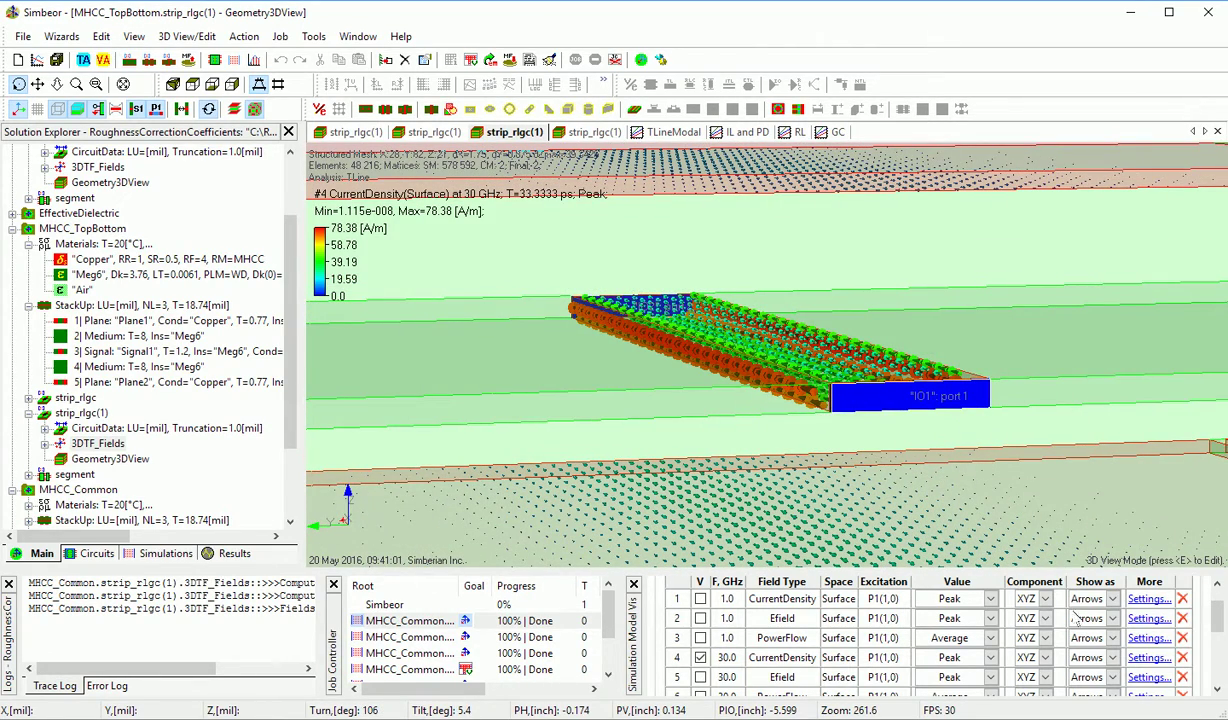
# - Keep the 30 GHz current density shown as arrows, switch its value to Instantaneous, and examine the animated current along the strip
pyautogui.click(1110, 658)
pyautogui.click(1096, 676)
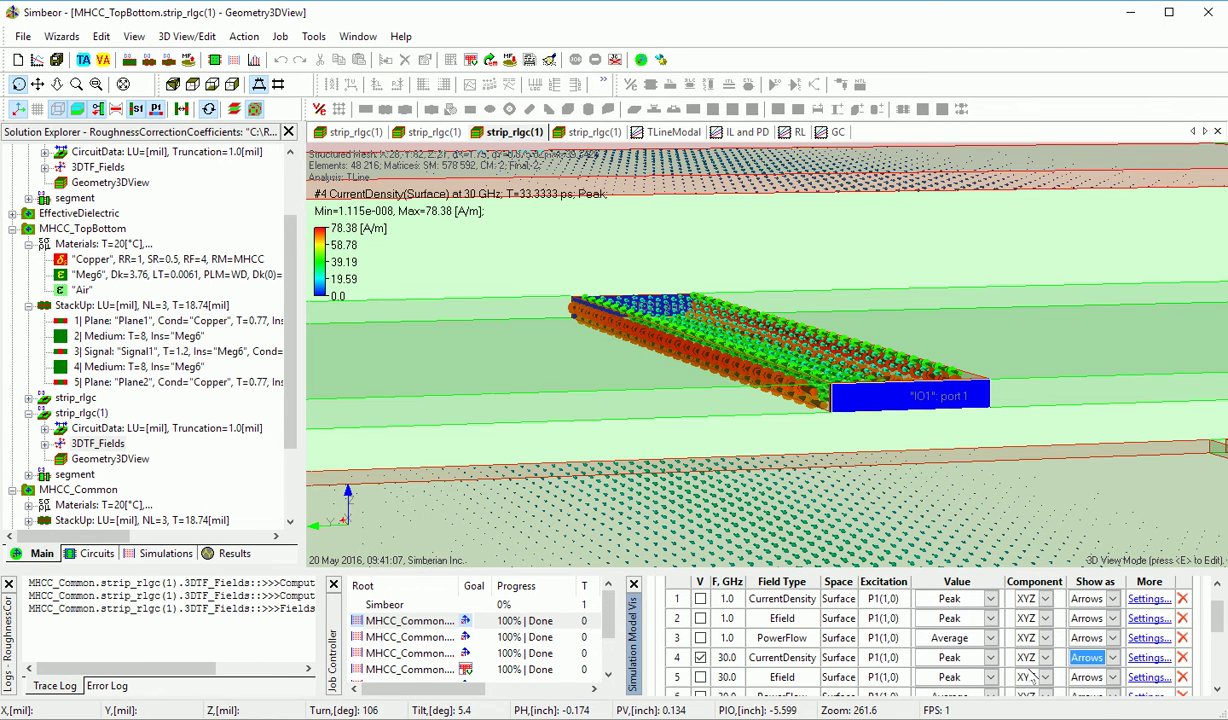
pyautogui.click(990, 657)
pyautogui.click(945, 672)
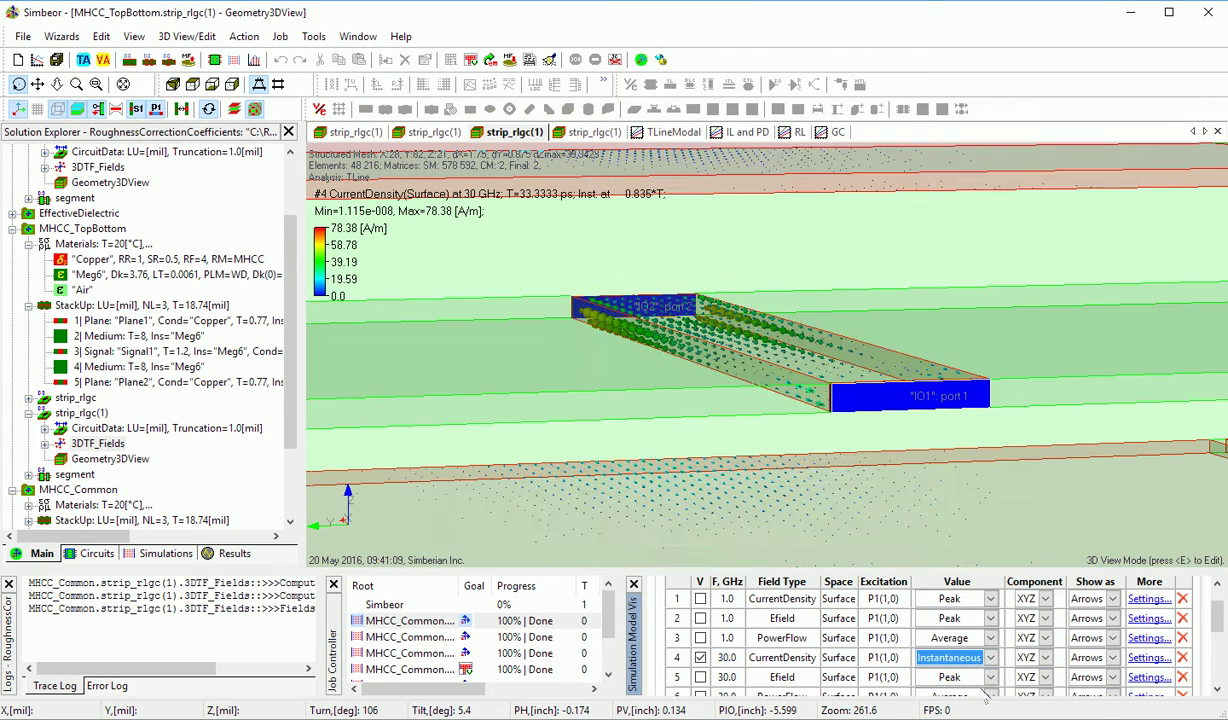
pyautogui.moveTo(1022, 397); pyautogui.dragTo(871, 375)
pyautogui.scroll(5, 817, 414)
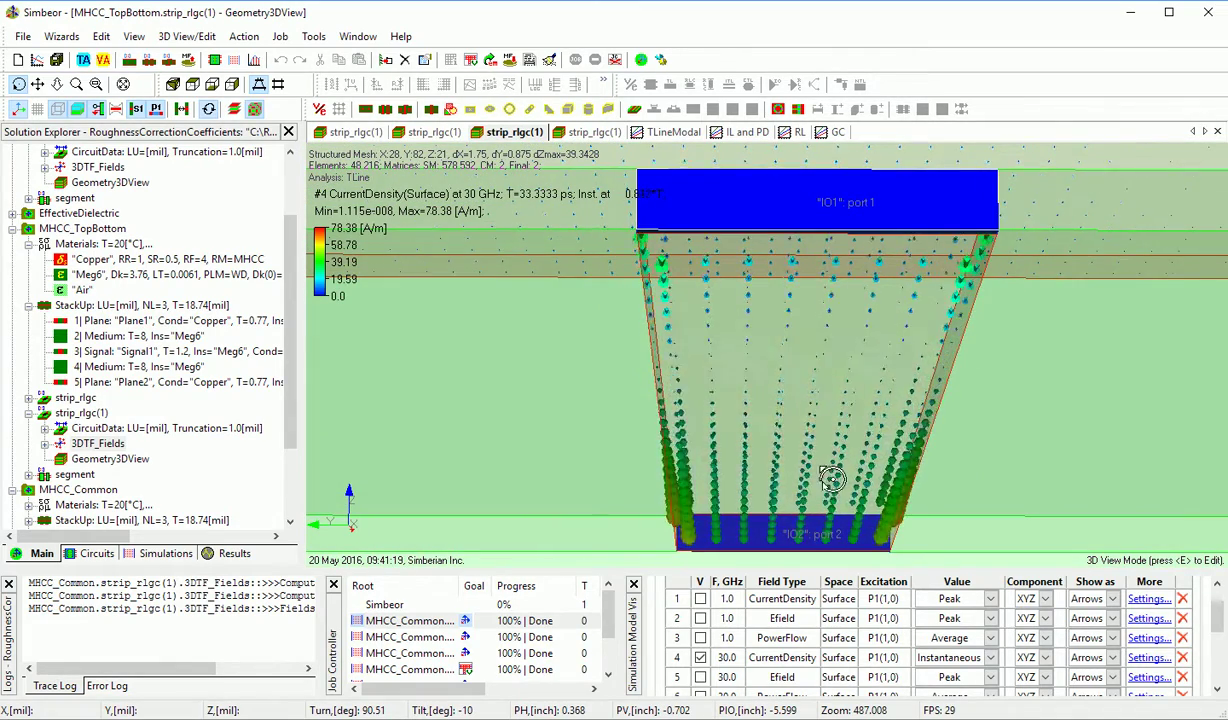
pyautogui.moveTo(871, 444); pyautogui.dragTo(750, 297)
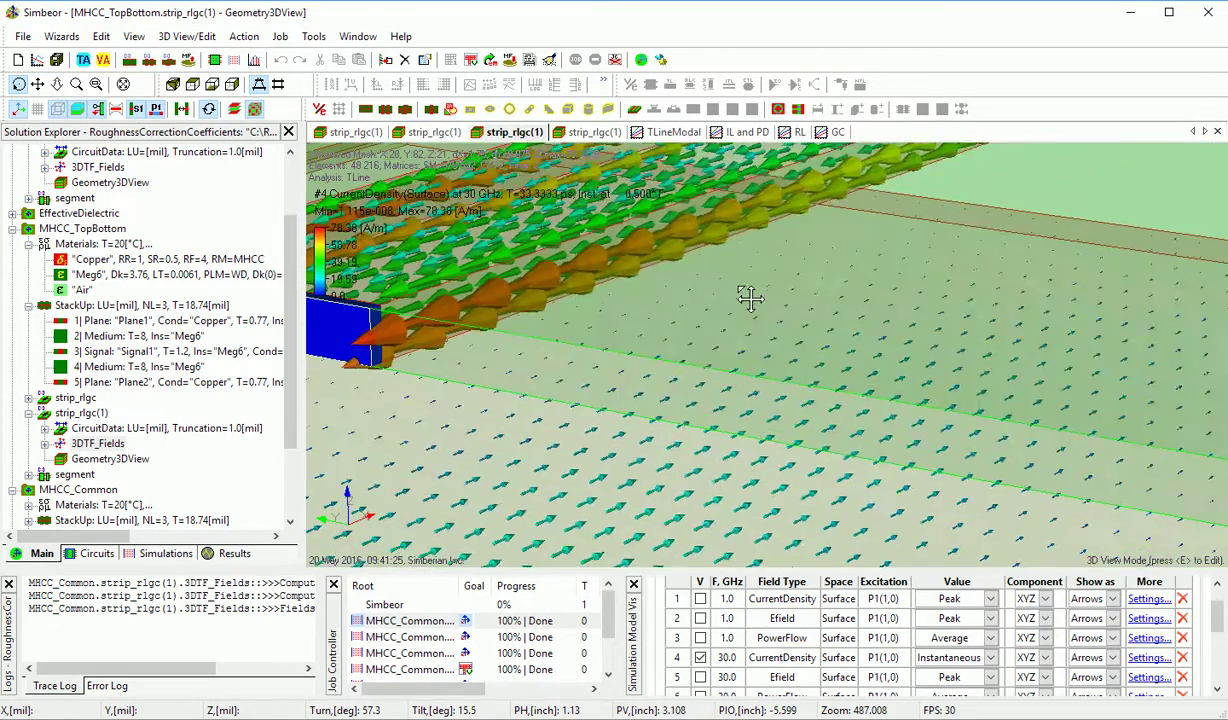
# - Return the 30 GHz current density to Peak and examine it closely on the strip and the reference planes
pyautogui.click(991, 657)
pyautogui.click(953, 660)
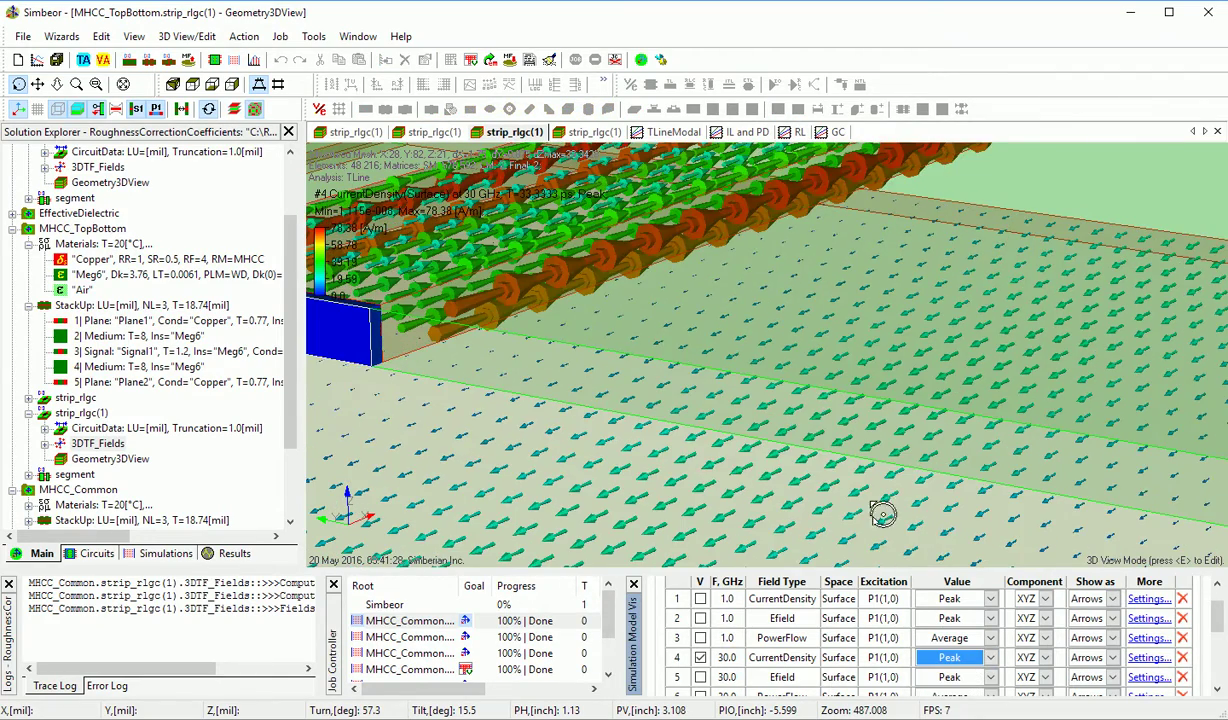
pyautogui.scroll(3, 860, 515)
pyautogui.moveTo(861, 521); pyautogui.dragTo(651, 456)
pyautogui.moveTo(830, 349); pyautogui.dragTo(822, 460)
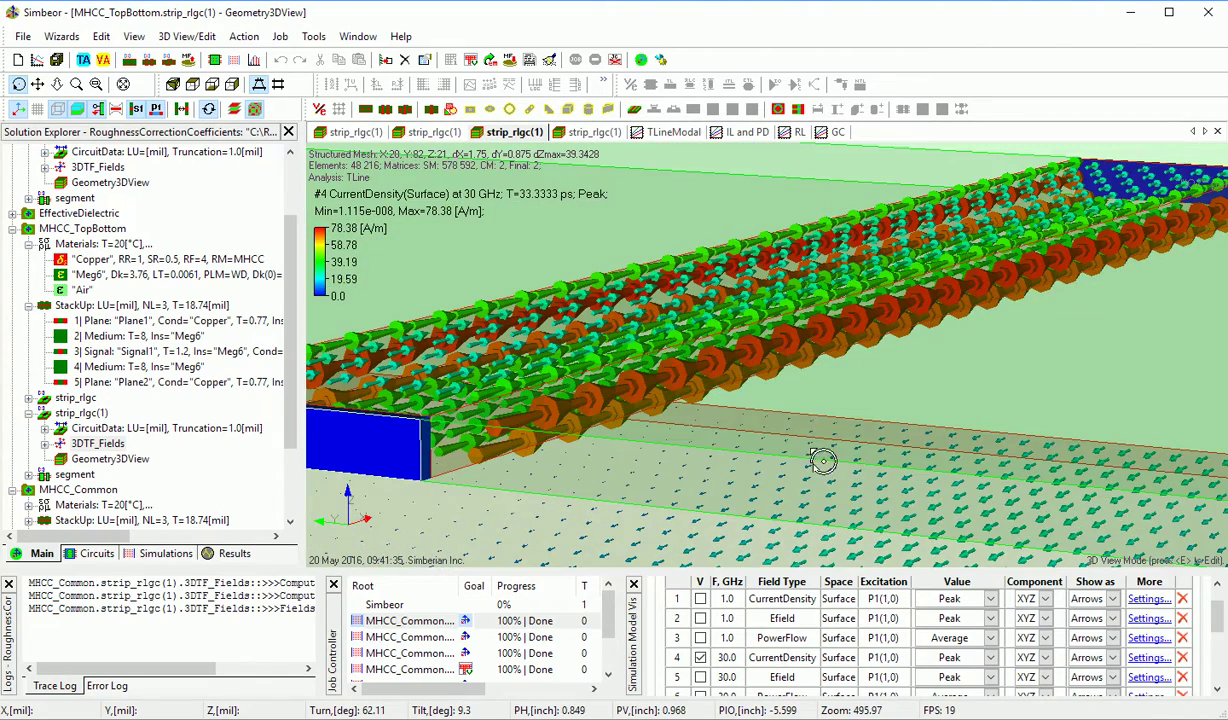
pyautogui.moveTo(845, 360); pyautogui.dragTo(829, 465)
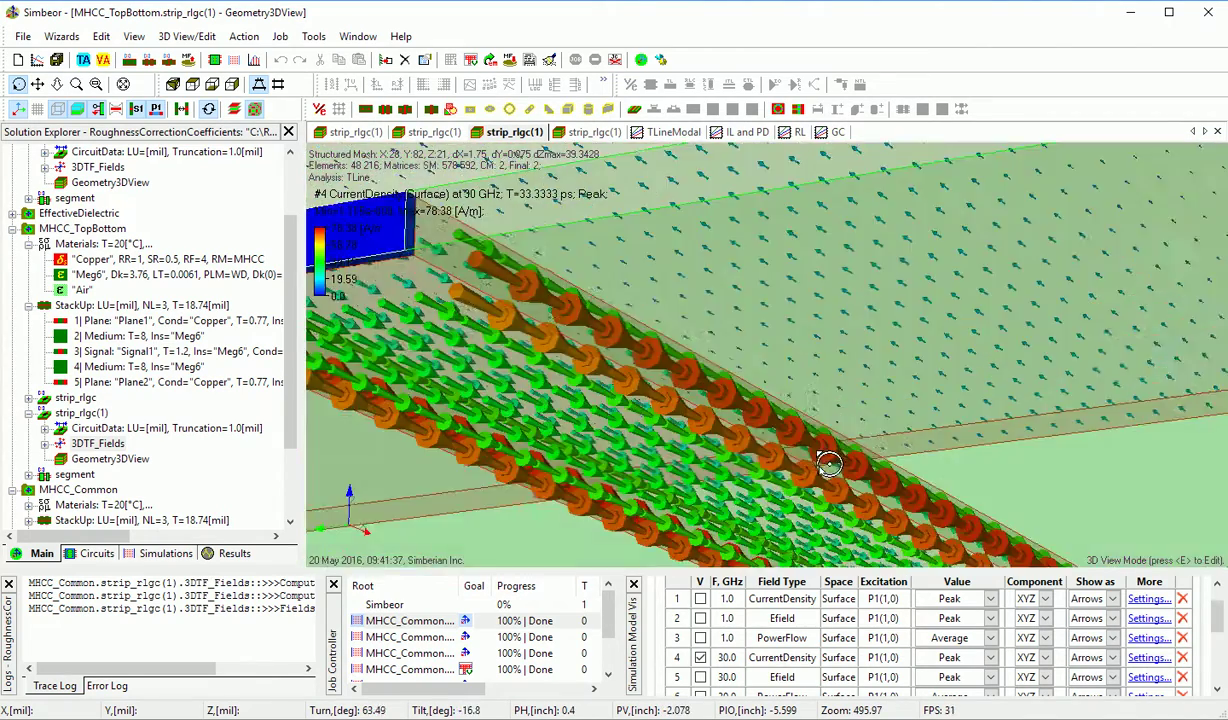
pyautogui.scroll(5, 878, 340)
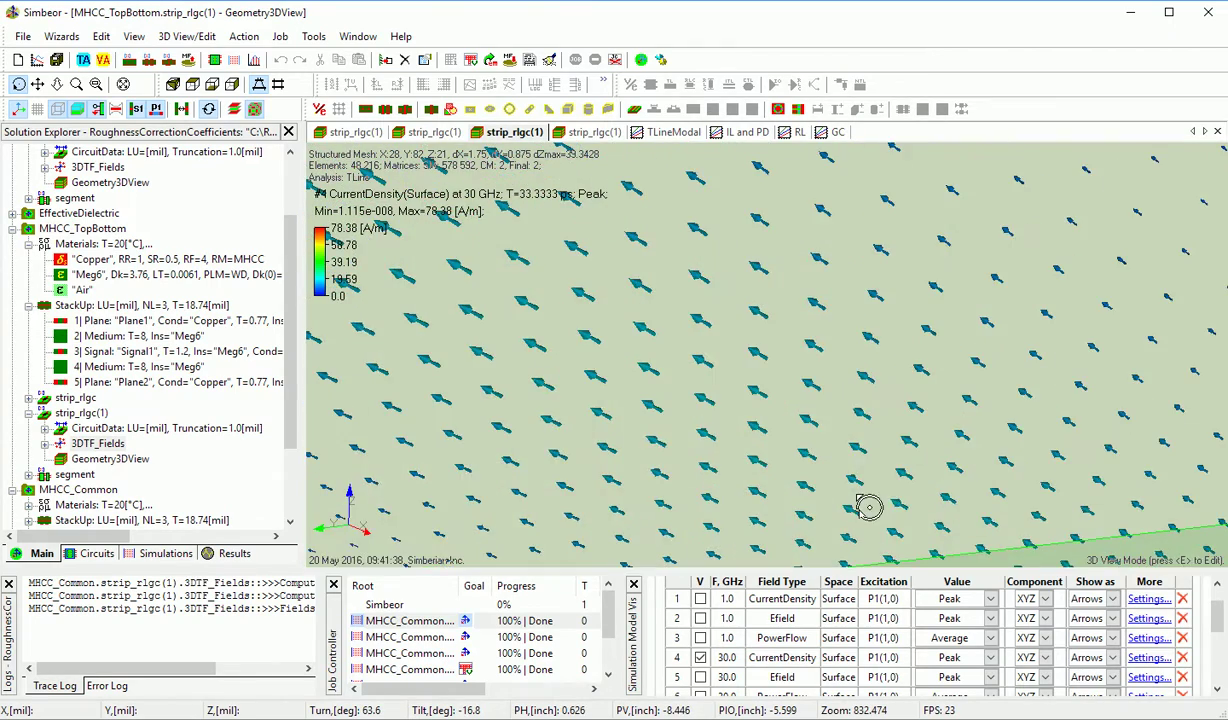
pyautogui.moveTo(913, 435)
pyautogui.mouseDown()
pyautogui.moveTo(904, 397)
pyautogui.moveTo(918, 432)
pyautogui.mouseUp()
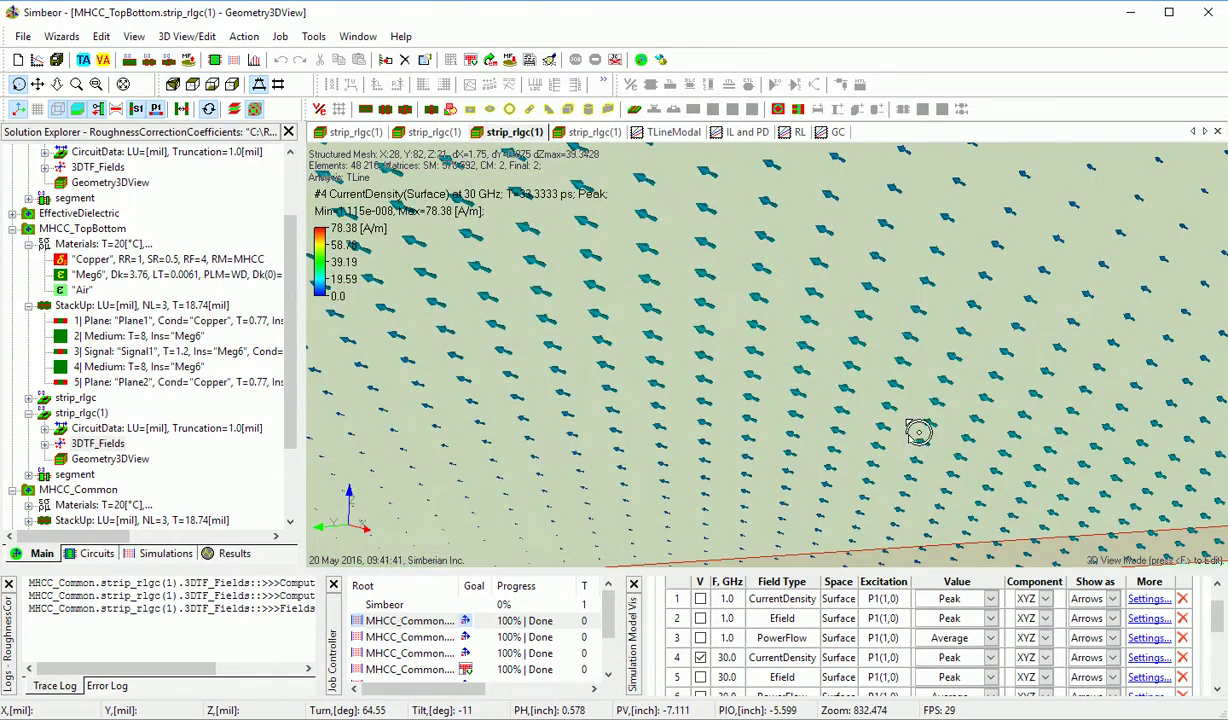
pyautogui.scroll(-10, 917, 432)
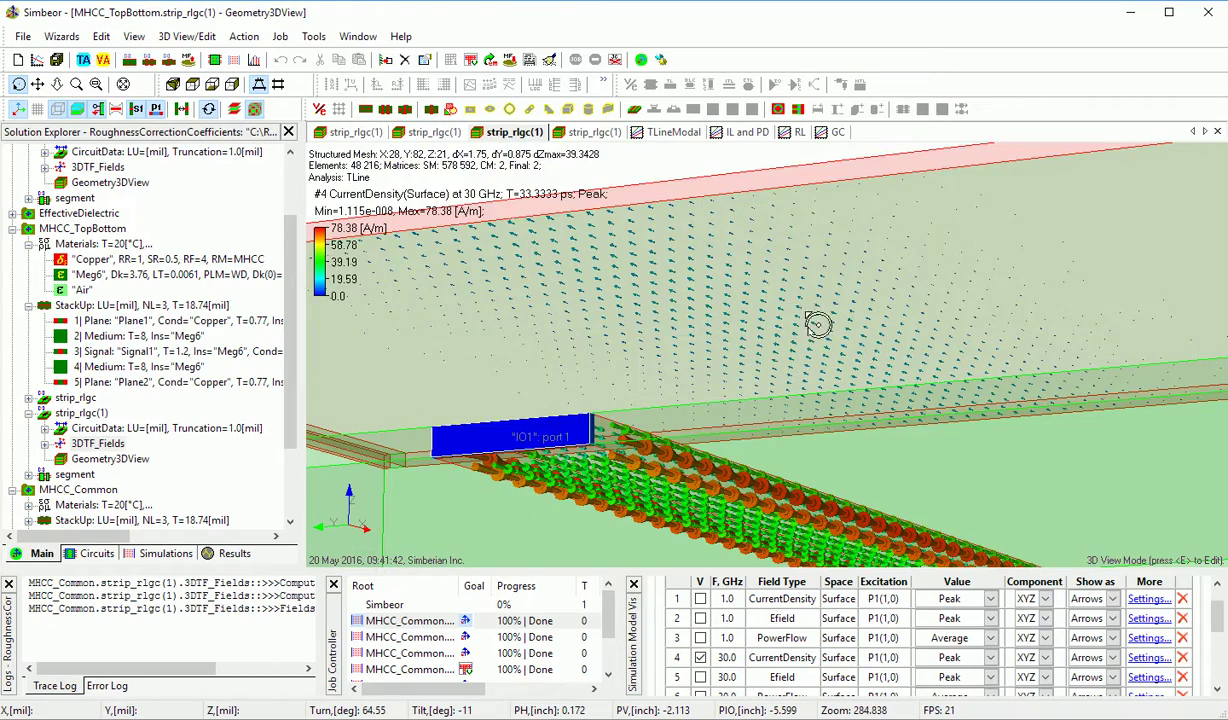
pyautogui.scroll(-3, 845, 330)
pyautogui.moveTo(845, 330); pyautogui.dragTo(902, 344)
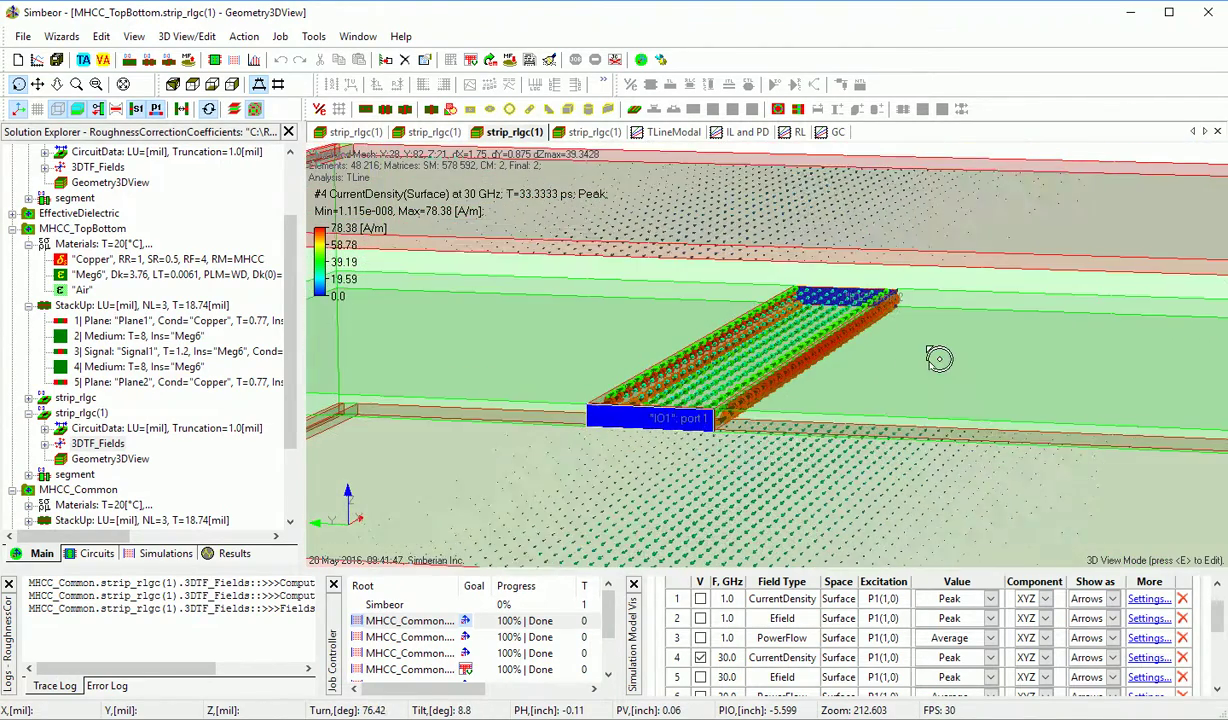
# - Display the peak surface E-field at 30 GHz, hide the current density, and examine the field on the strip
pyautogui.click(701, 677)
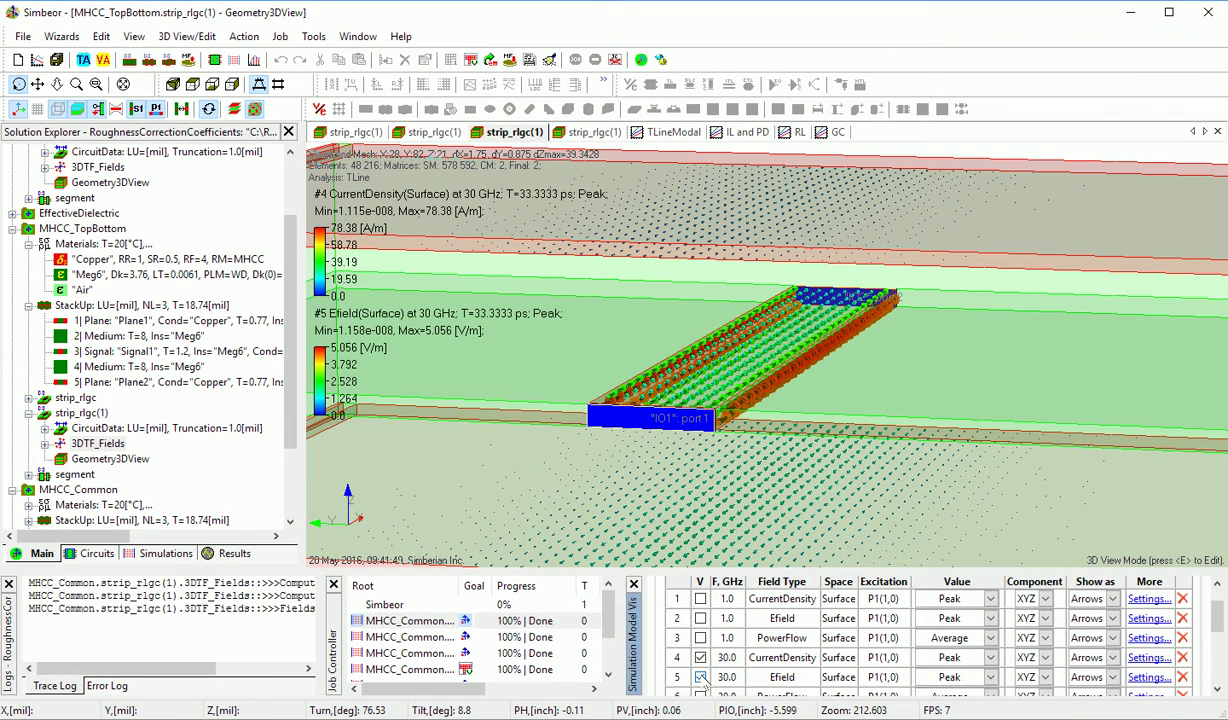
pyautogui.click(701, 658)
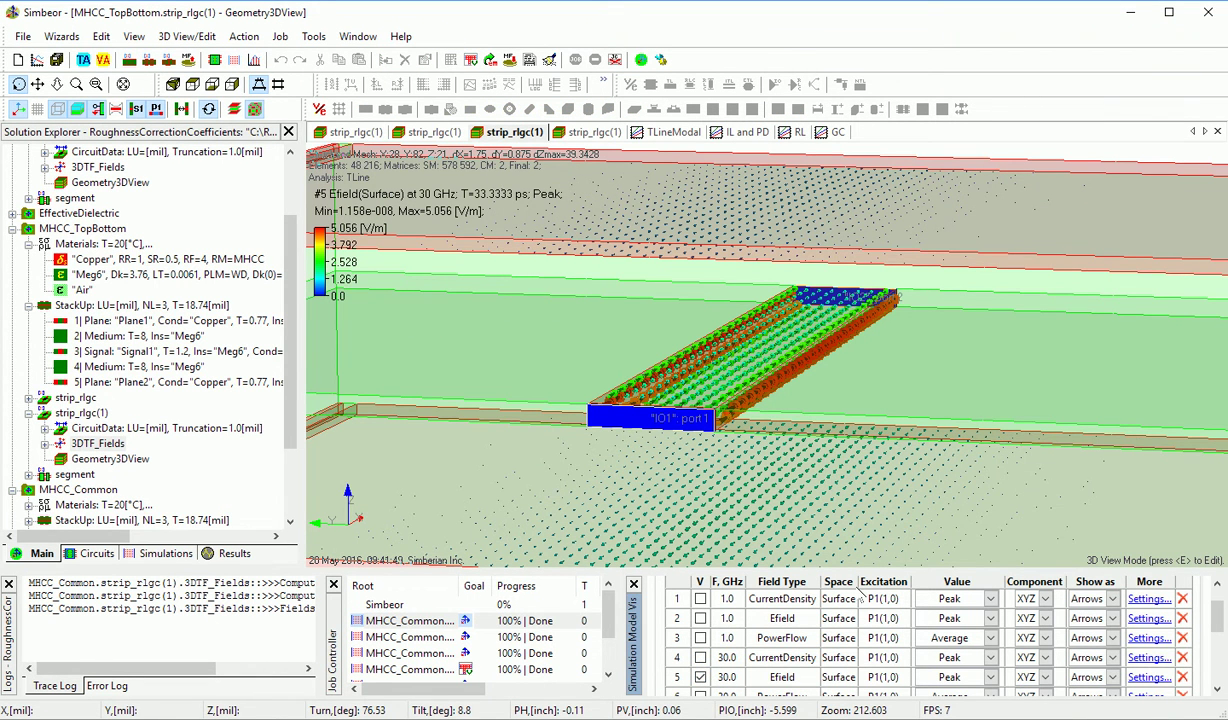
pyautogui.moveTo(846, 430); pyautogui.dragTo(761, 358)
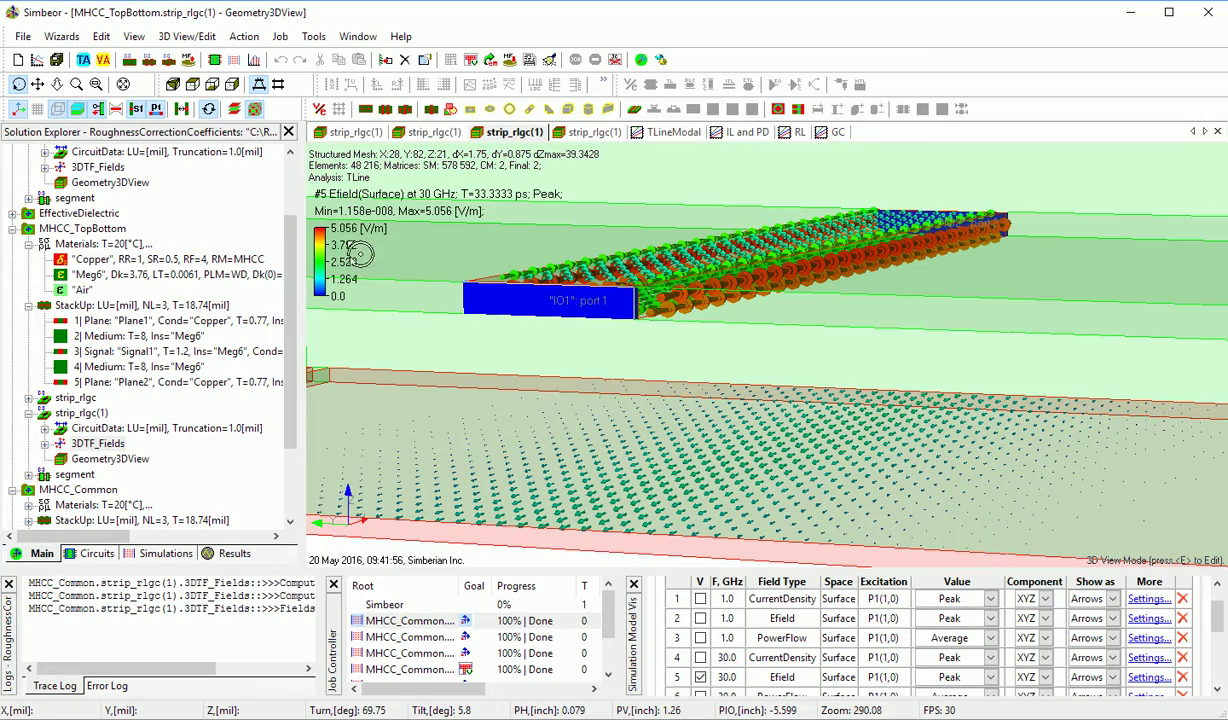
# - Examine the 30 GHz peak E-field arrows around port 1, along the strip's edges and underside
pyautogui.scroll(5, 785, 440)
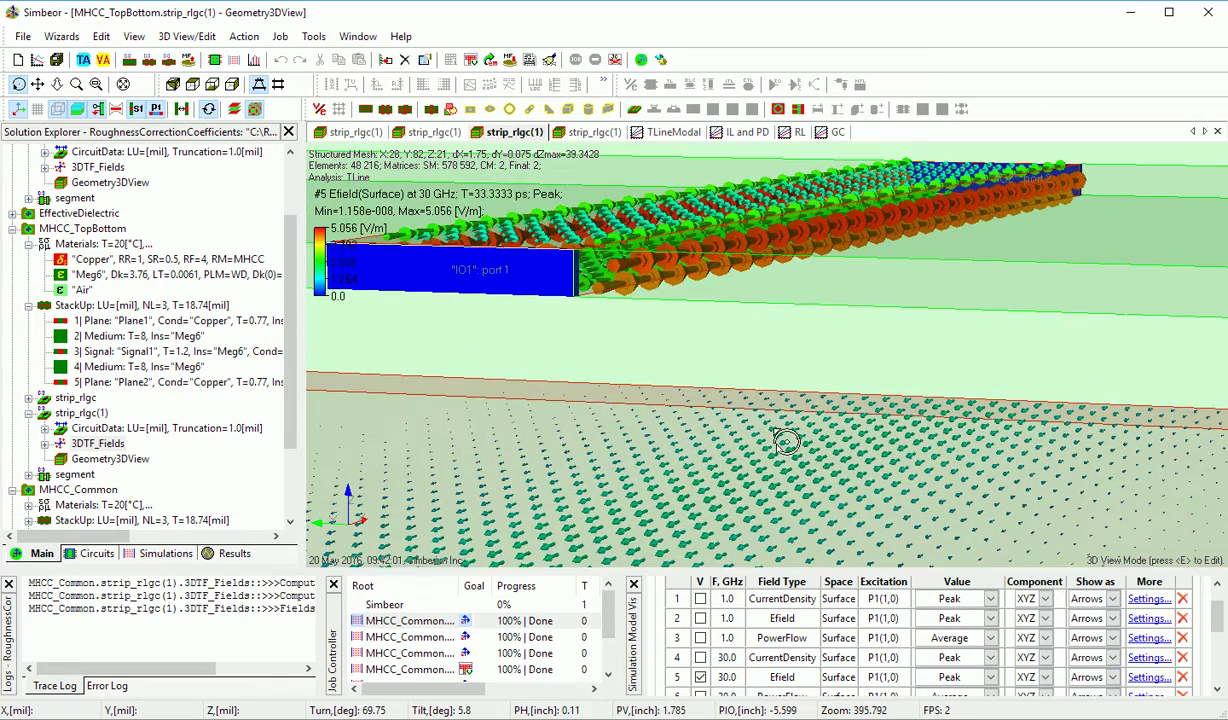
pyautogui.moveTo(779, 455); pyautogui.dragTo(855, 440)
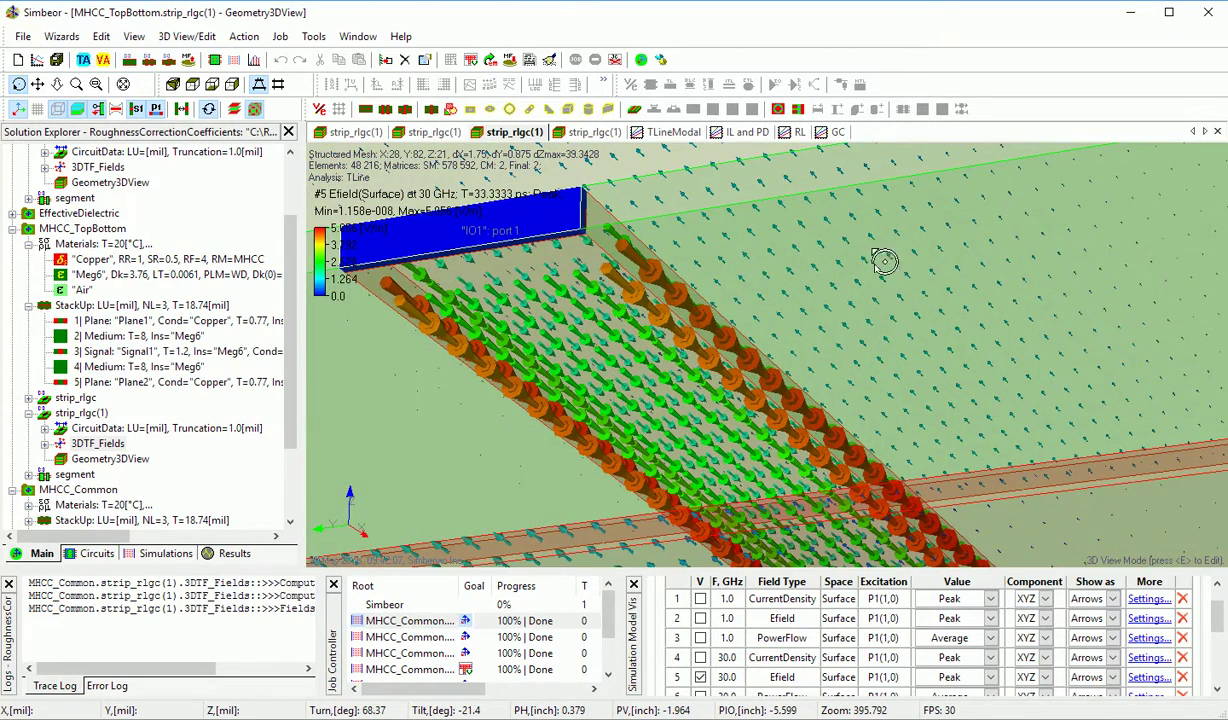
pyautogui.moveTo(885, 335); pyautogui.dragTo(878, 217)
# - Display the average surface power flow at 30 GHz in place of the E-field and set its color scale to dB
pyautogui.scroll(-2, 1168, 600)
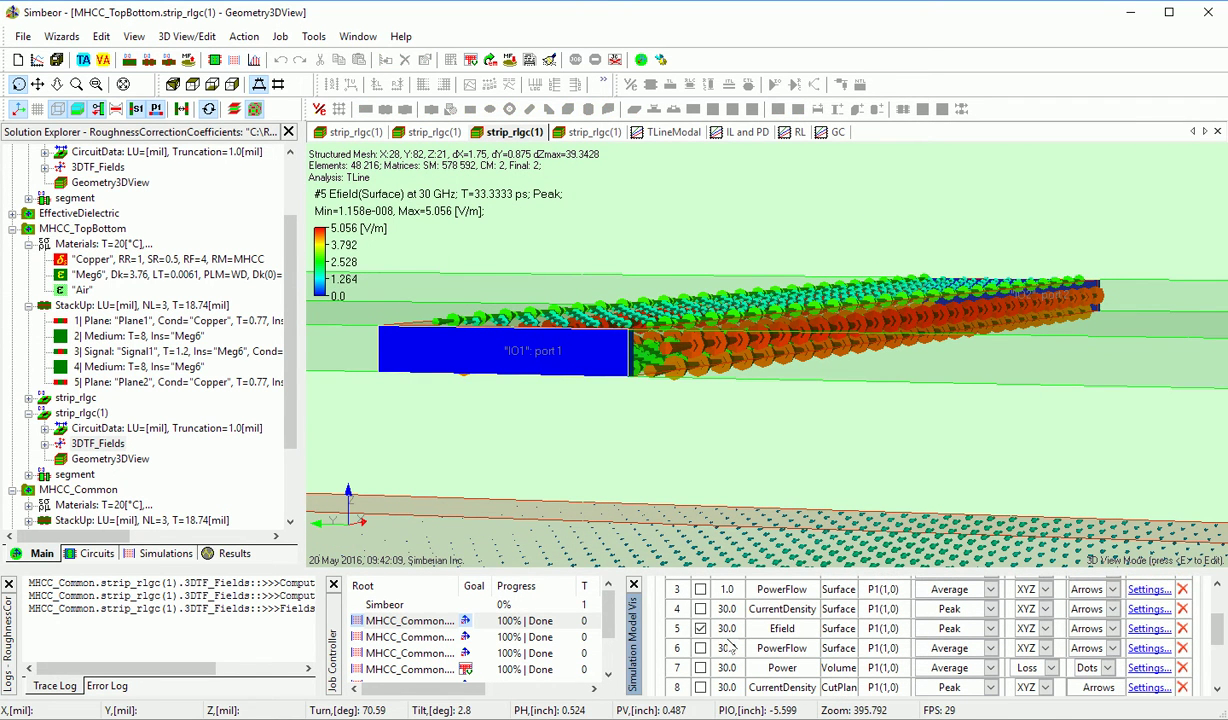
pyautogui.click(700, 648)
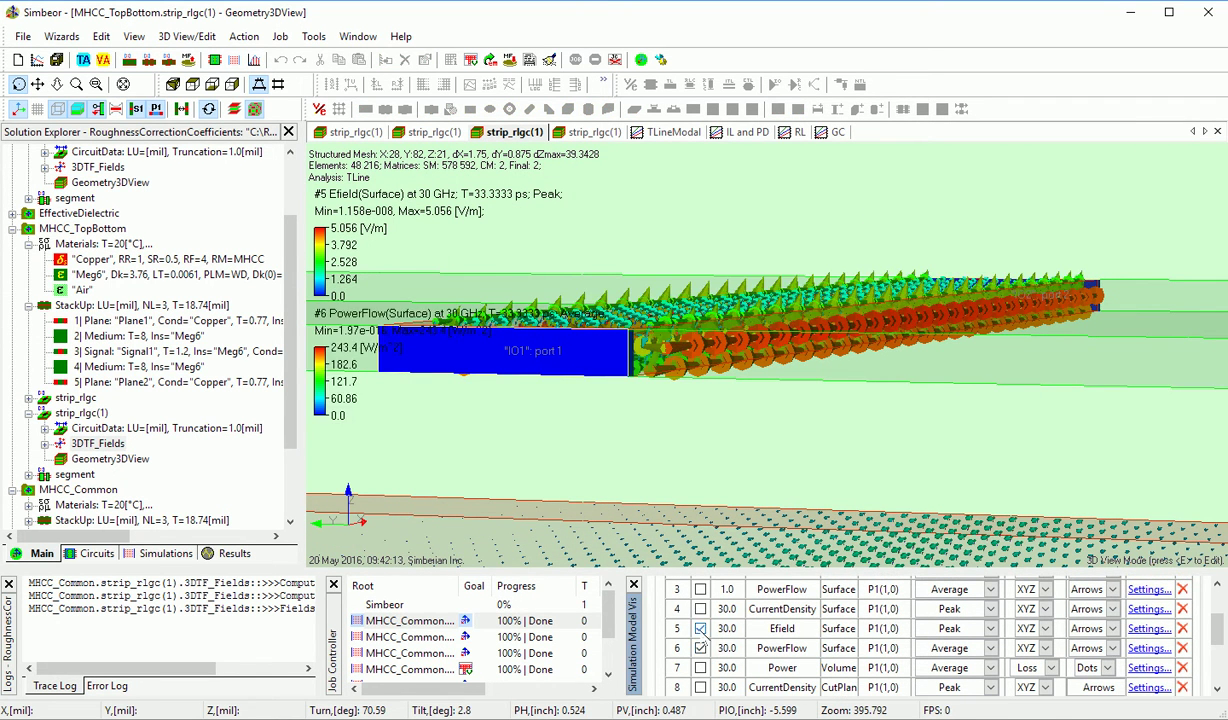
pyautogui.click(1140, 650)
pyautogui.click(558, 240)
pyautogui.click(550, 264)
pyautogui.click(700, 506)
# - Examine the 30 GHz power flow on the strip surfaces and the reference planes from several angles
pyautogui.moveTo(703, 516); pyautogui.dragTo(931, 377)
pyautogui.scroll(5, 962, 400)
pyautogui.moveTo(1018, 376); pyautogui.dragTo(835, 405)
pyautogui.moveTo(925, 405); pyautogui.dragTo(479, 285)
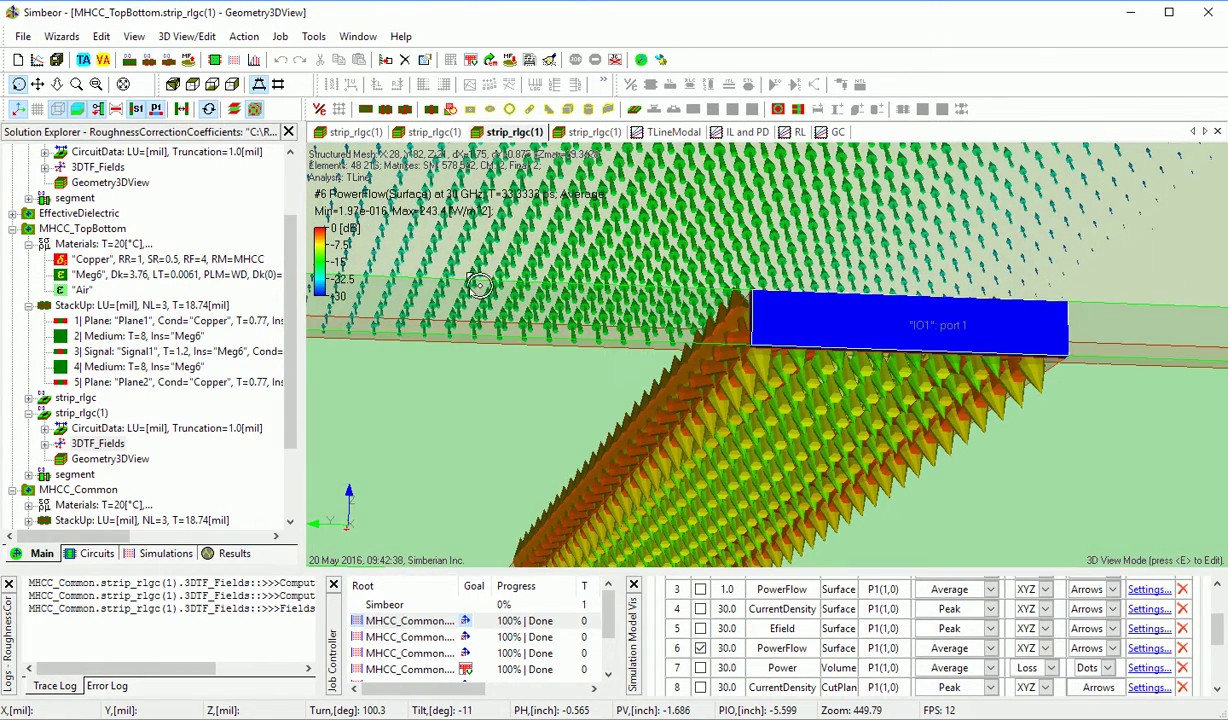
pyautogui.moveTo(831, 383); pyautogui.dragTo(778, 416)
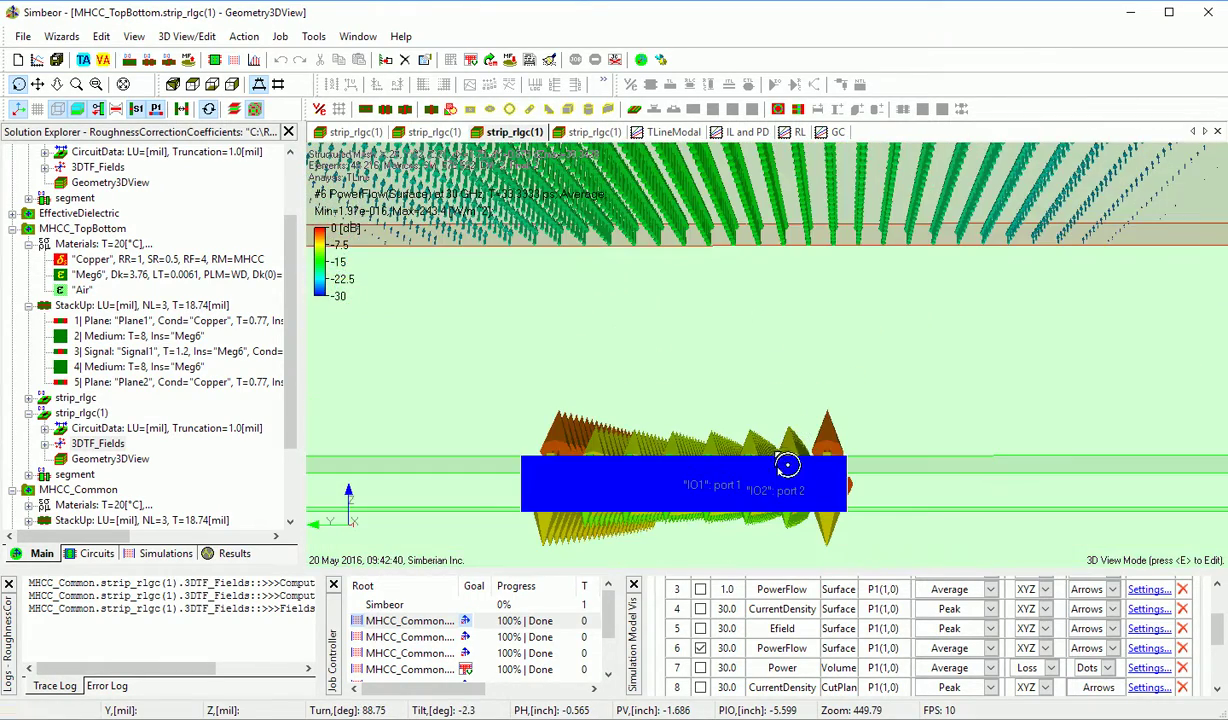
pyautogui.scroll(-3, 787, 465)
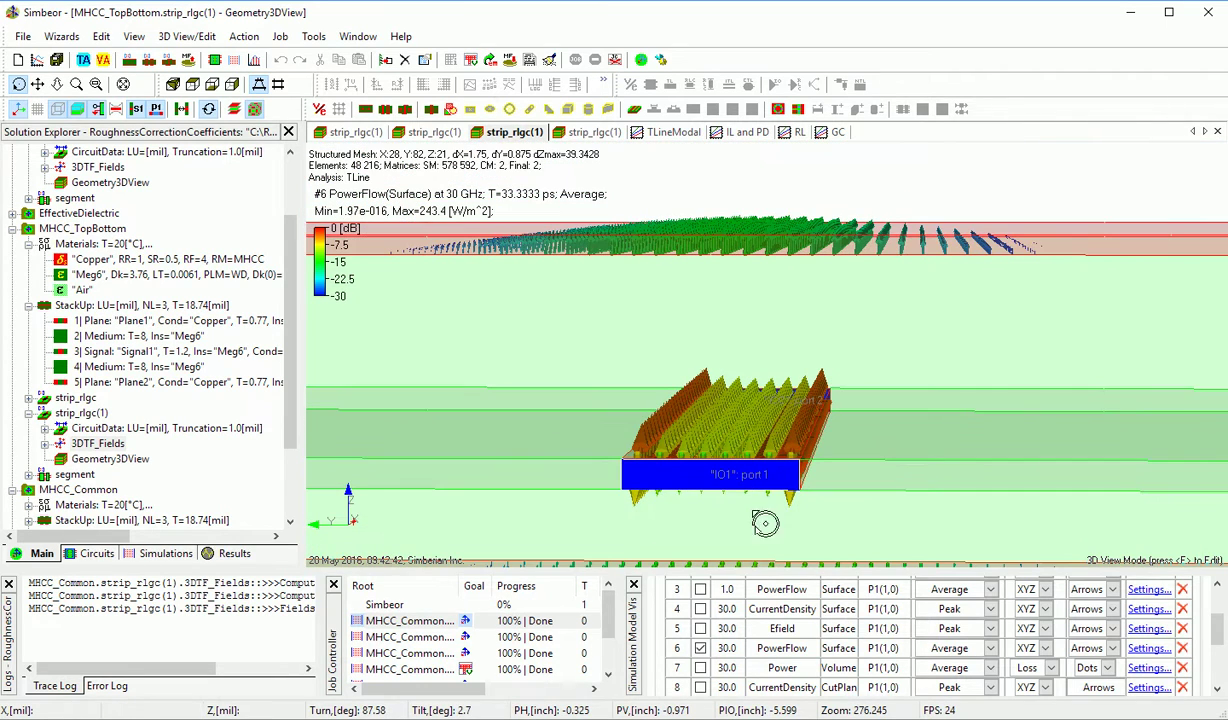
# - Display the 30 GHz volume power loss as dots, hide the power flow, and examine the loss around the strip and planes
pyautogui.click(700, 668)
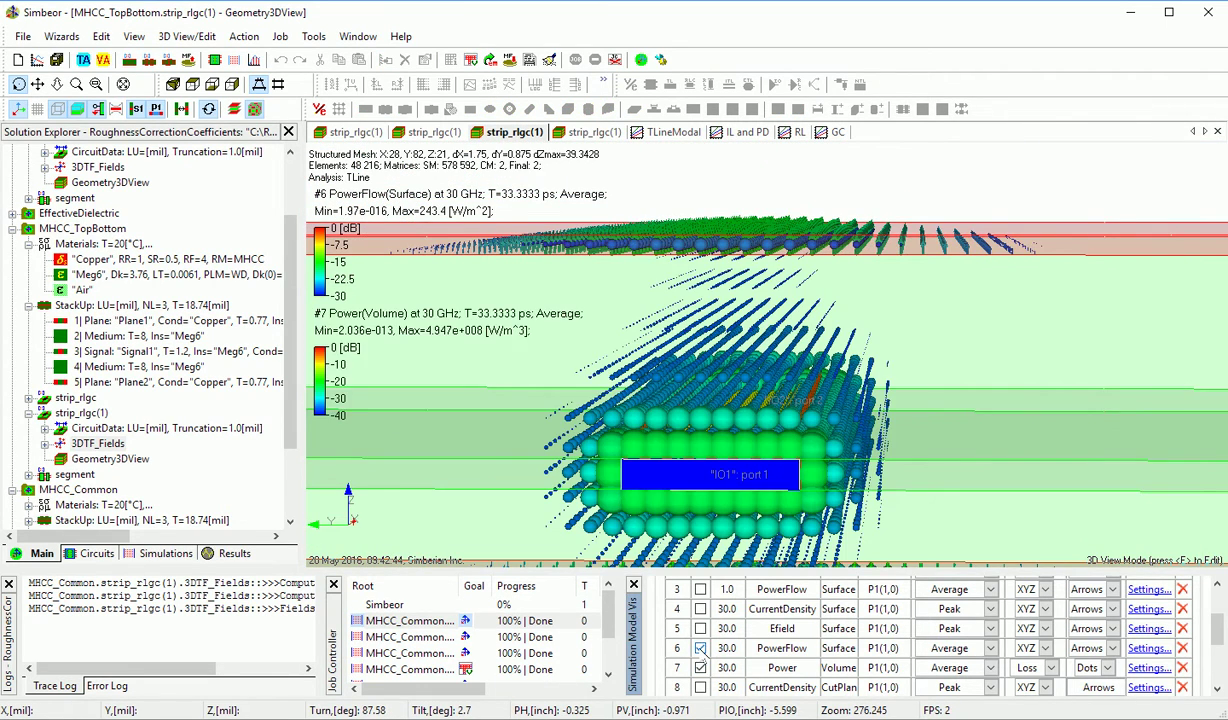
pyautogui.click(700, 648)
pyautogui.scroll(-4, 836, 522)
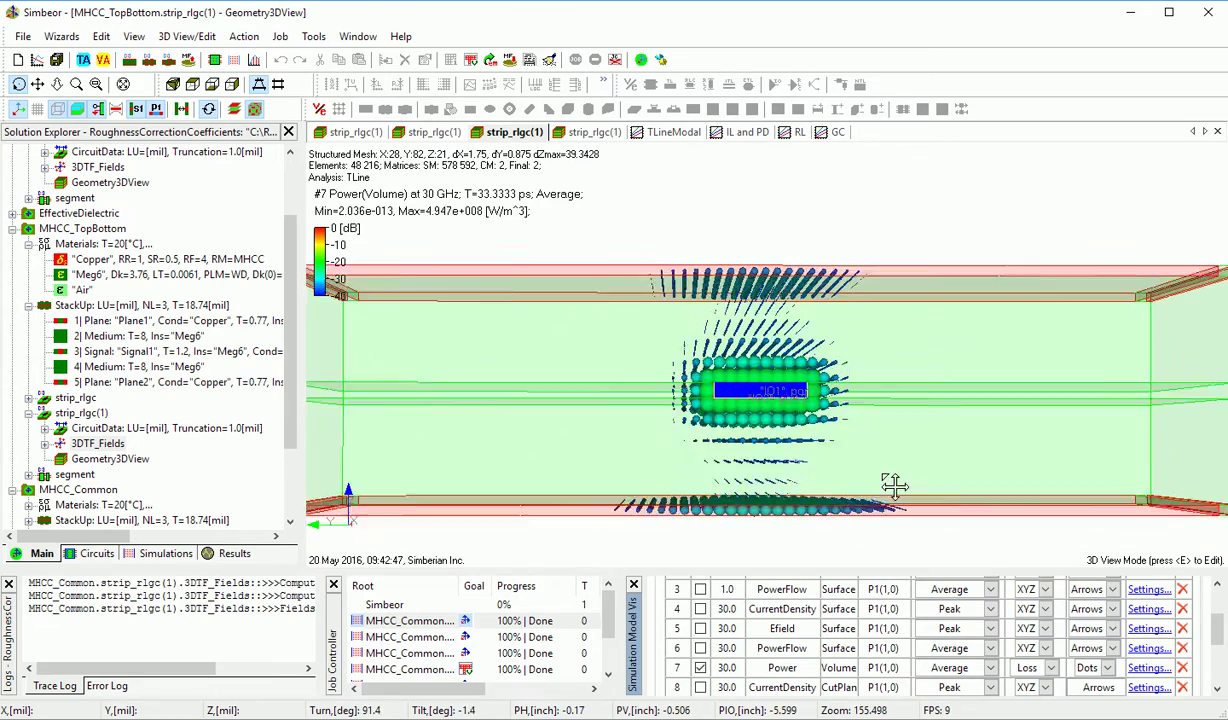
pyautogui.scroll(4, 897, 474)
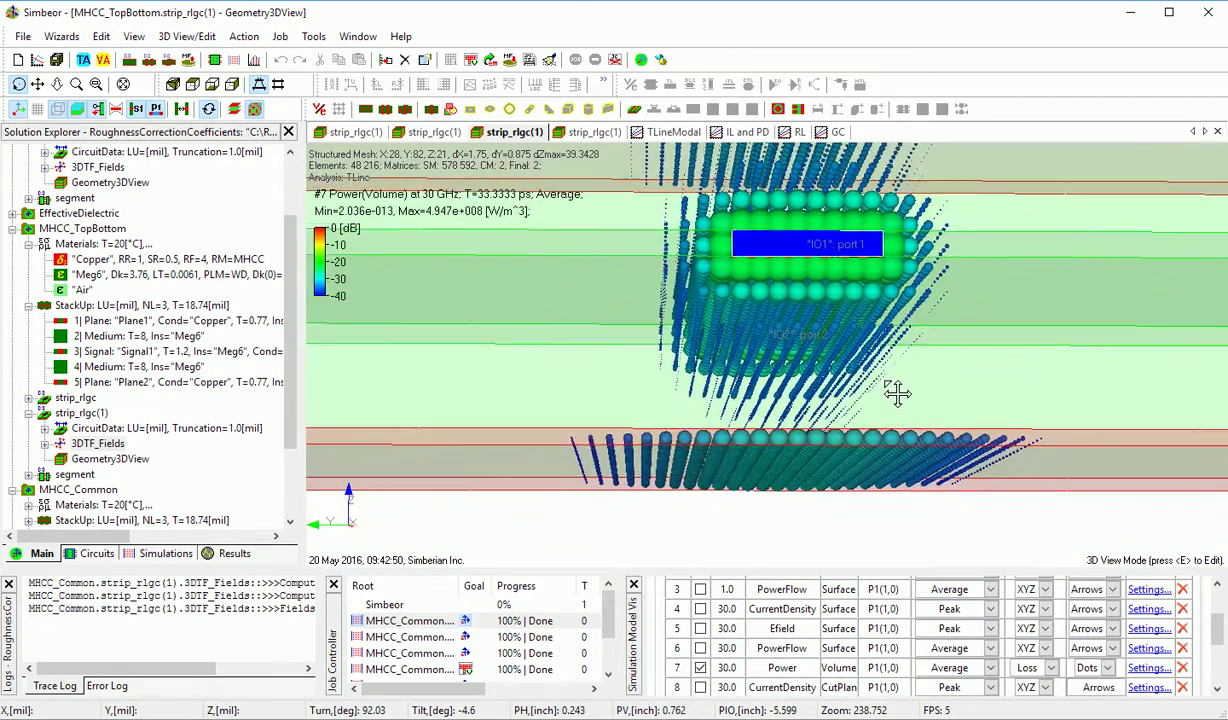
pyautogui.moveTo(897, 393); pyautogui.dragTo(821, 516)
pyautogui.scroll(-2, 813, 456)
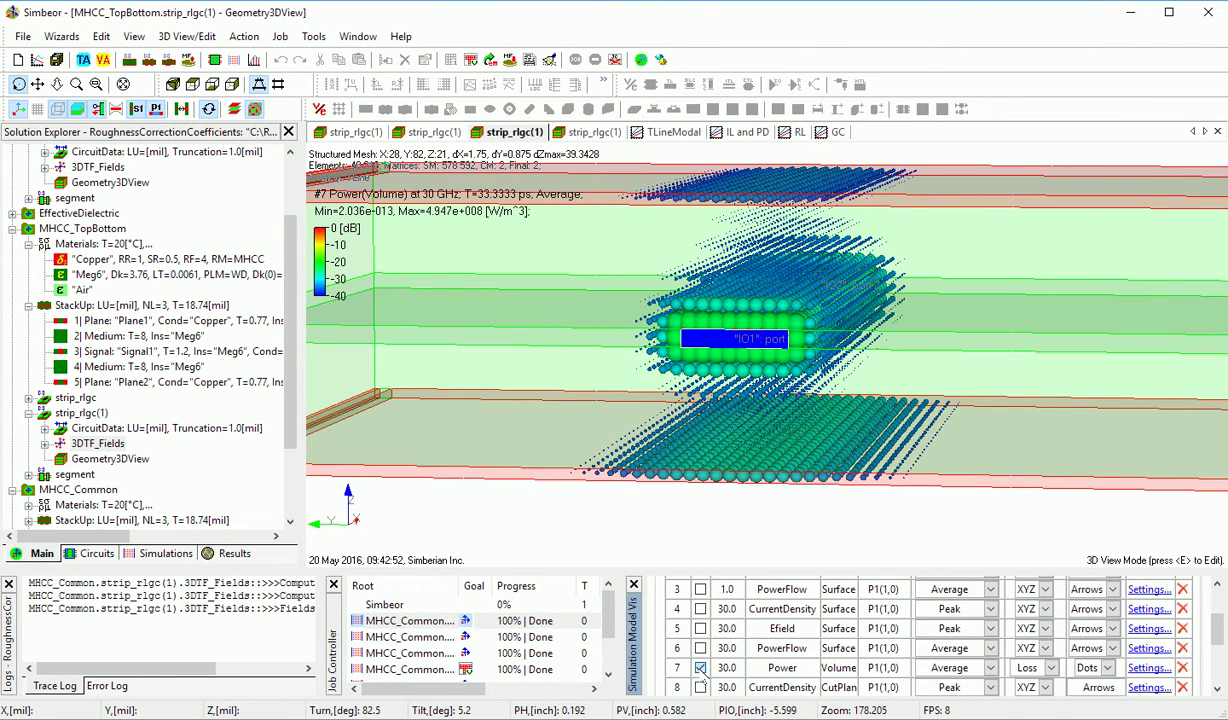
# - Replace the volume power loss with the peak cut-plane current density at 30 GHz and examine it across the strip's cross-section
pyautogui.click(700, 667)
pyautogui.click(700, 687)
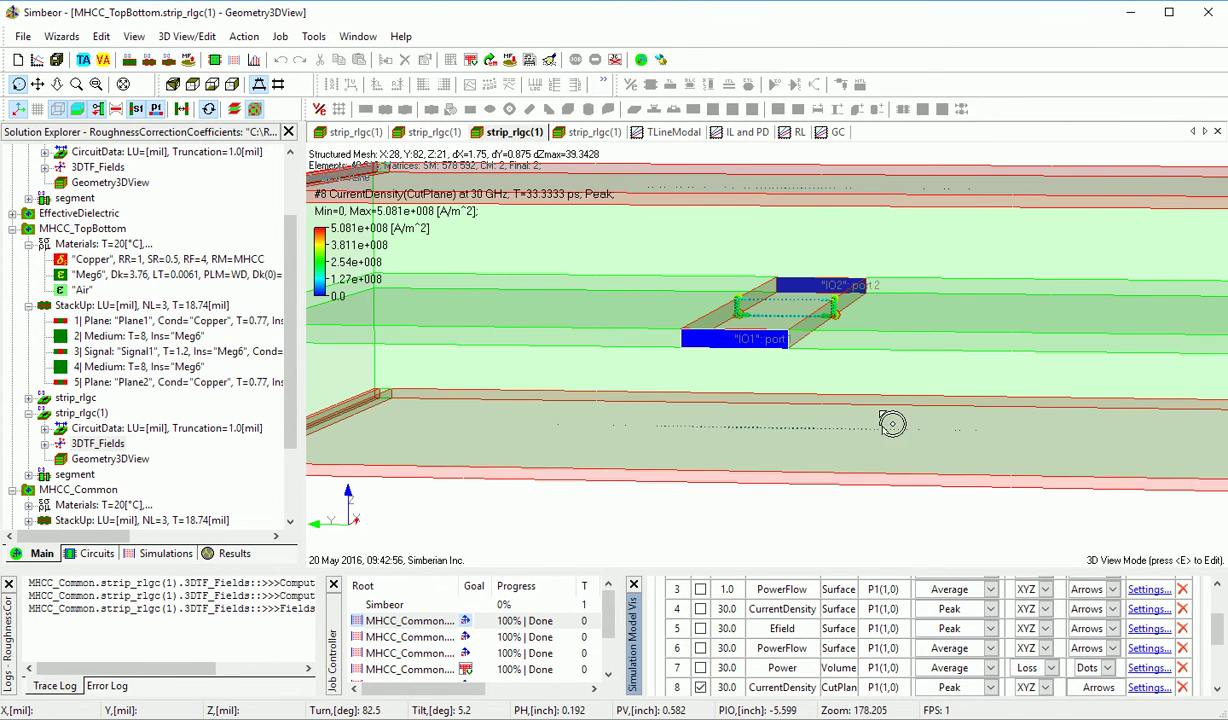
pyautogui.scroll(2, 890, 427)
pyautogui.moveTo(940, 358); pyautogui.dragTo(609, 416)
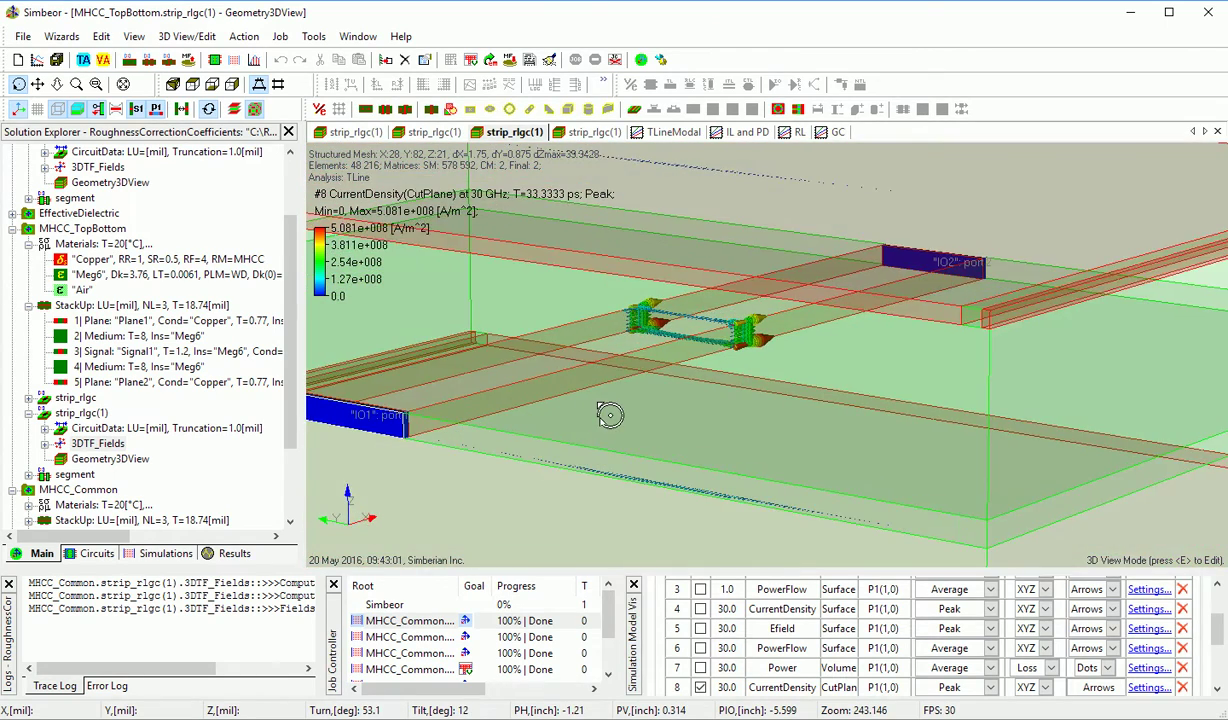
pyautogui.scroll(3, 609, 415)
pyautogui.moveTo(668, 347); pyautogui.dragTo(775, 427)
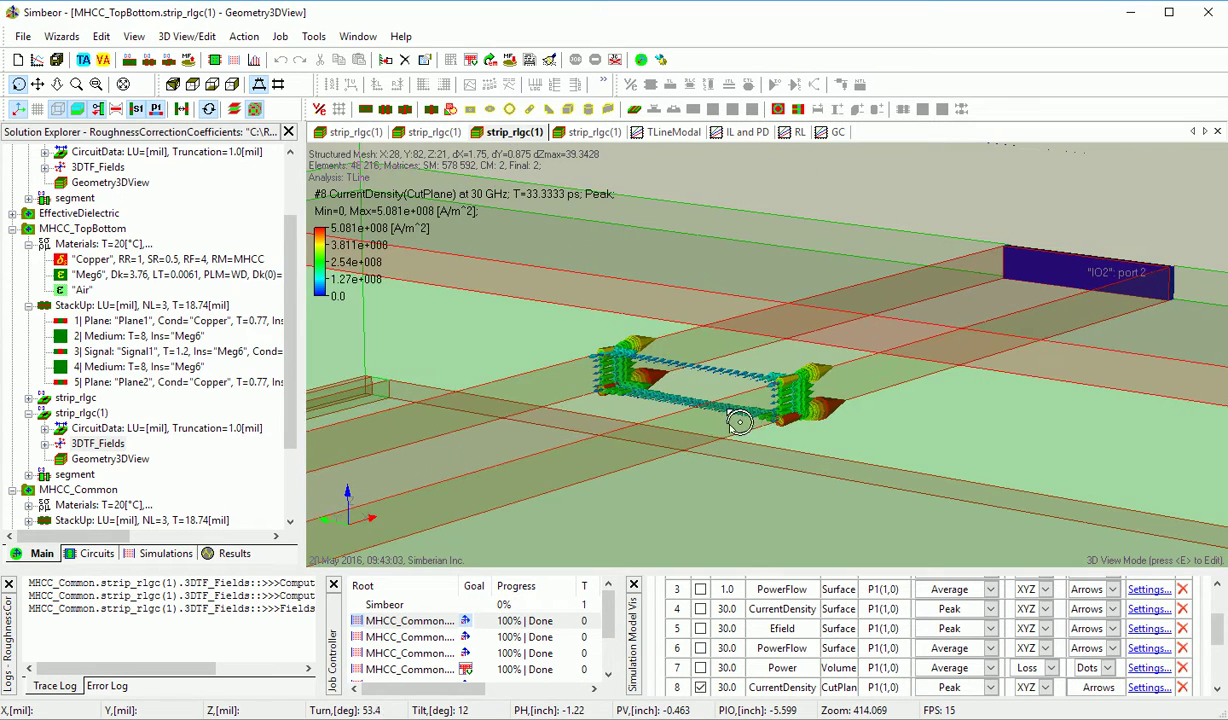
pyautogui.scroll(4, 775, 427)
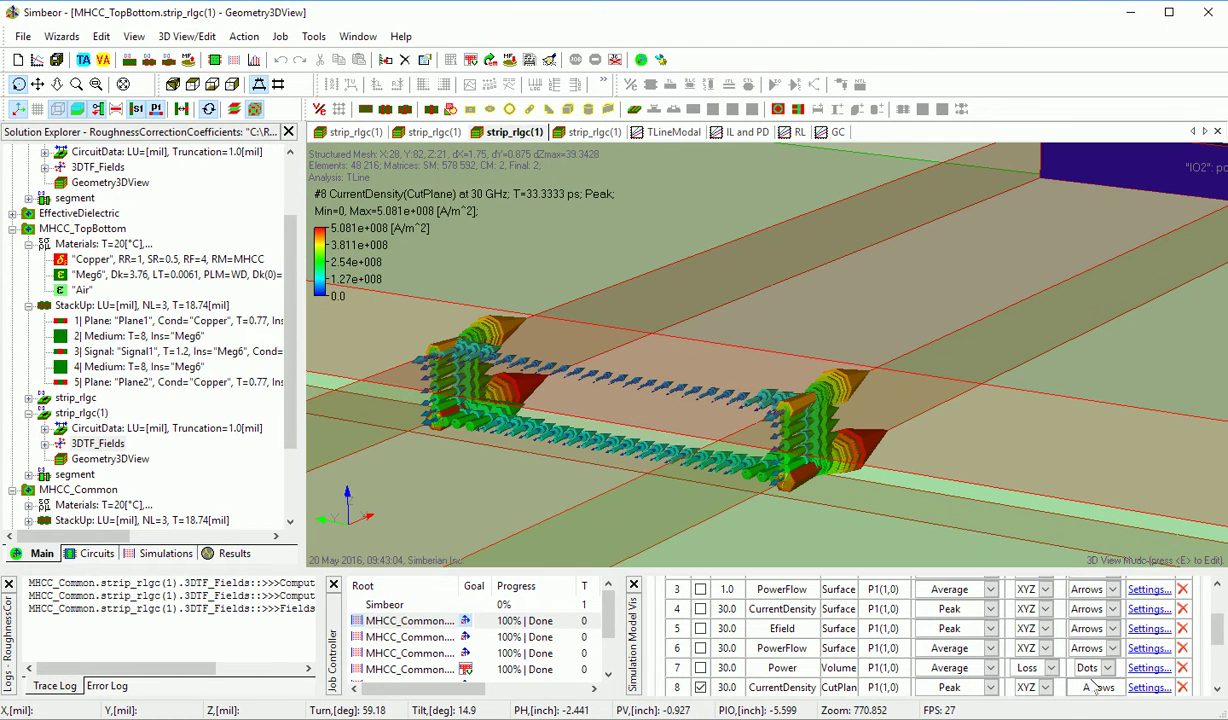
# - Set the 30 GHz cut-plane current density to Instantaneous and examine its animation around the strip's cross-section
pyautogui.click(991, 687)
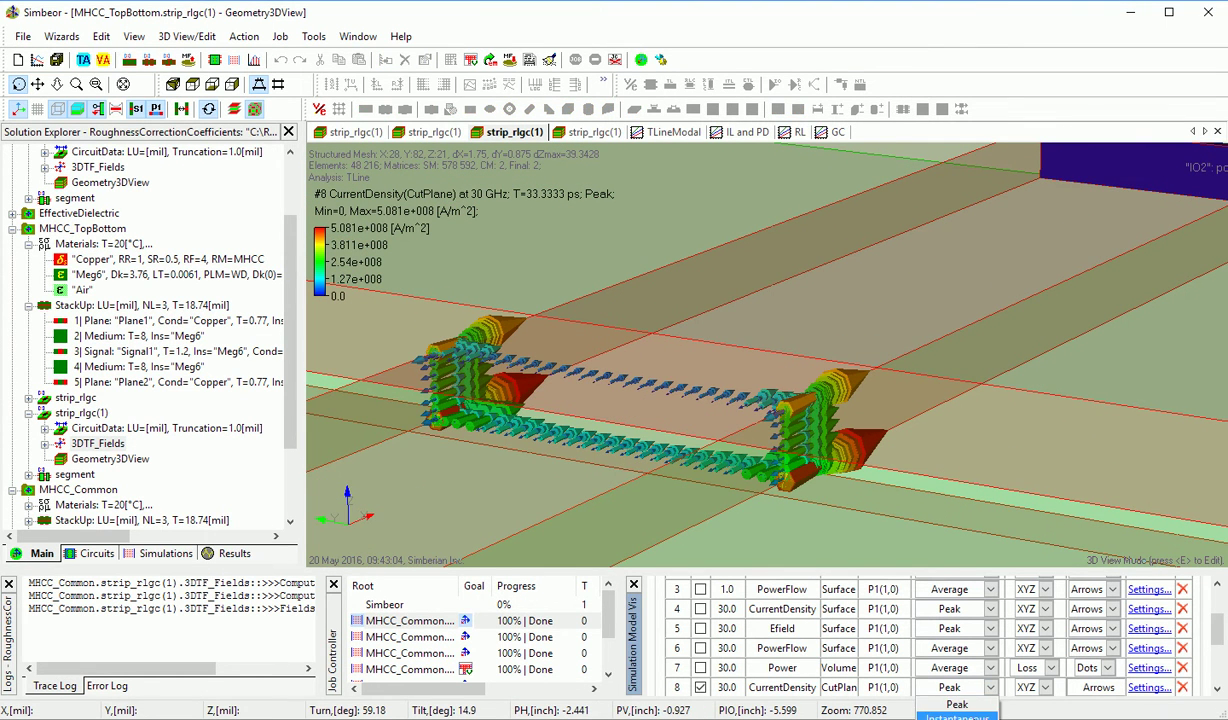
pyautogui.click(962, 708)
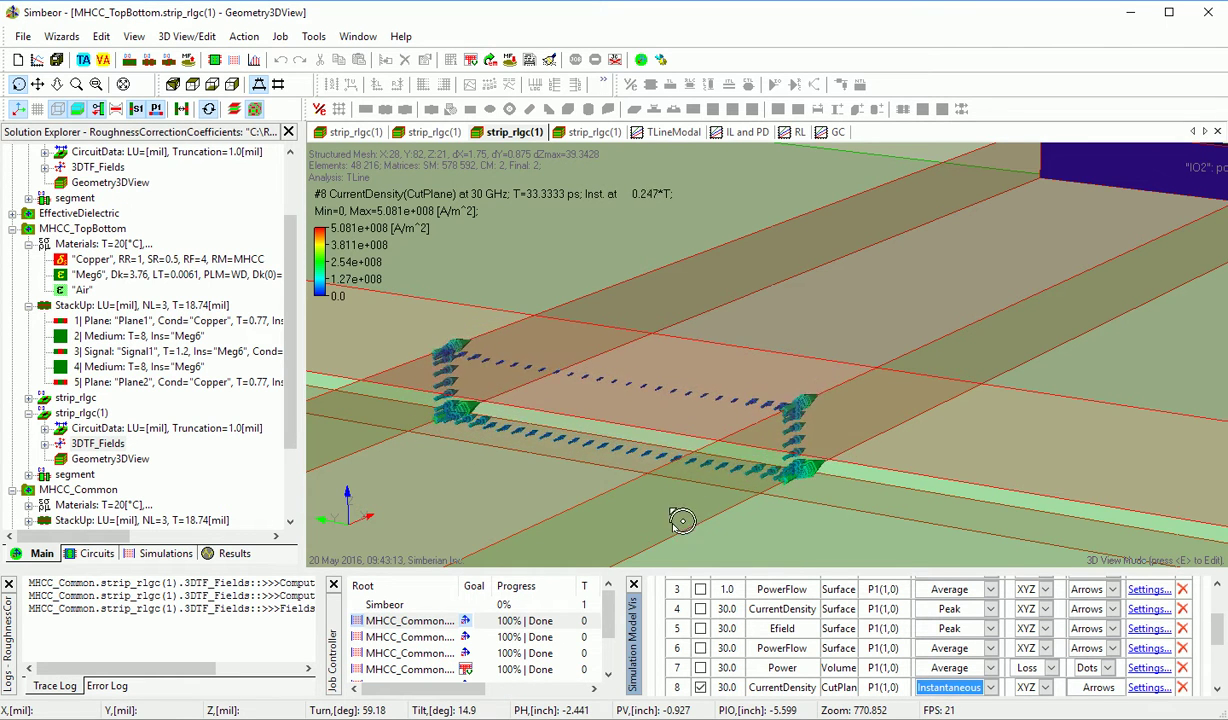
pyautogui.scroll(3, 692, 518)
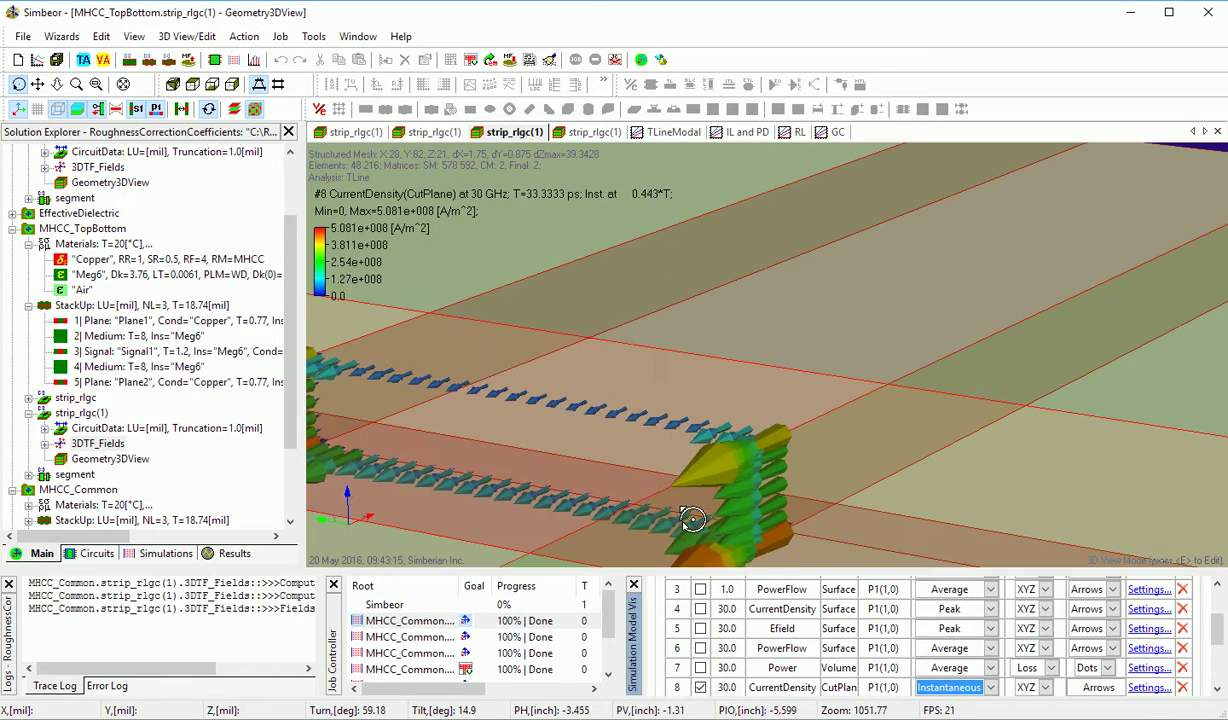
pyautogui.moveTo(680, 490); pyautogui.dragTo(776, 414)
# - Switch to the 3DTF fields of the Normal model's strip_rlgc(1) and hide its 30 GHz volume power loss
pyautogui.click(362, 134)
pyautogui.click(95, 167)
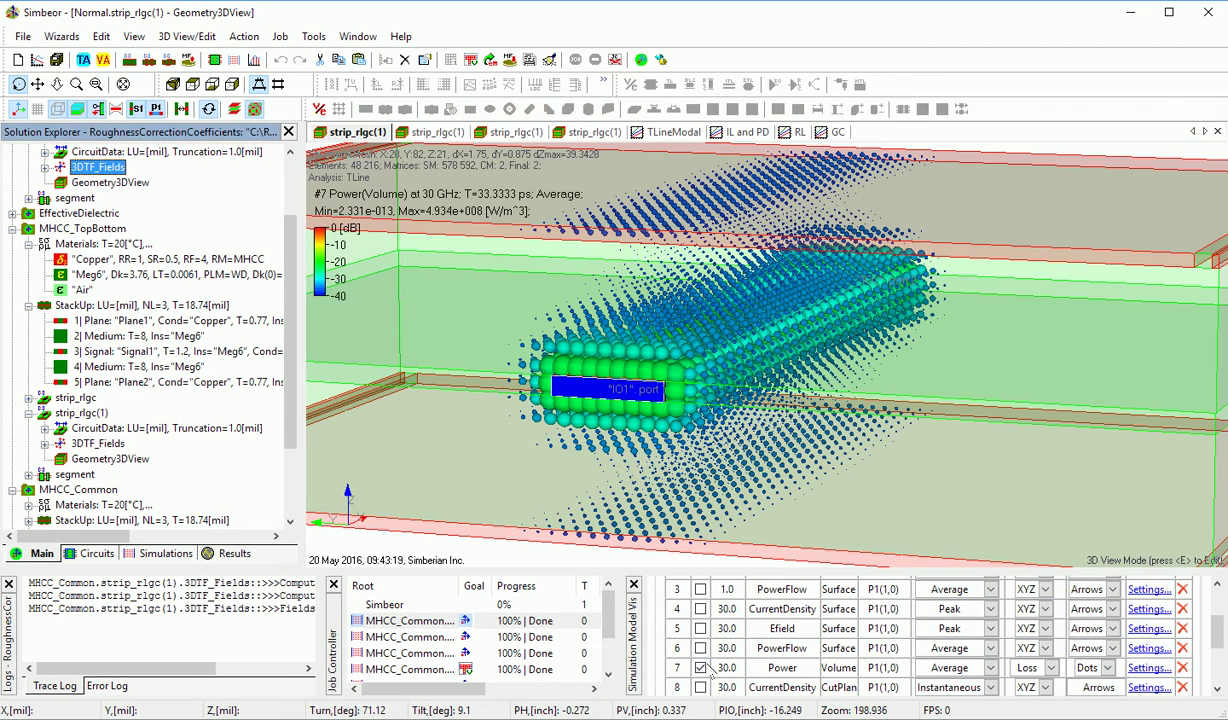
pyautogui.click(701, 667)
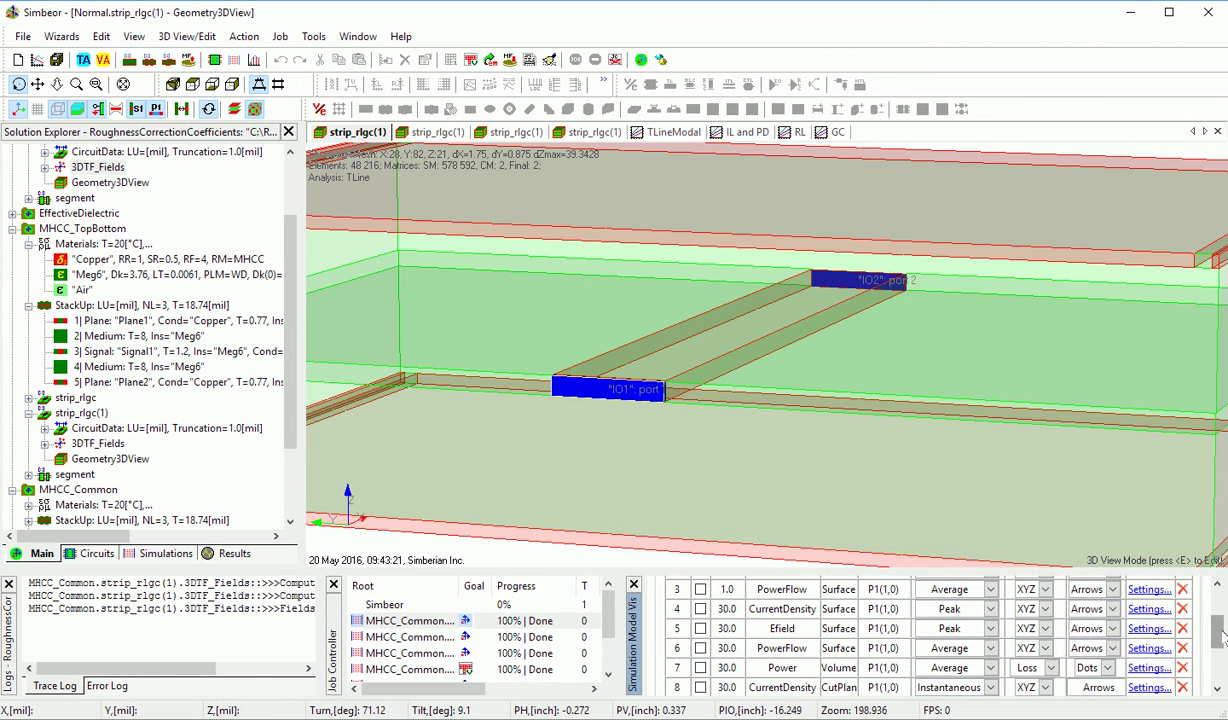
# - Compute a CurrentDensity field view at 30 GHz on a CutPlane with X axis and coordinate 0 for the Normal model
pyautogui.moveTo(1221, 638); pyautogui.dragTo(1219, 690)
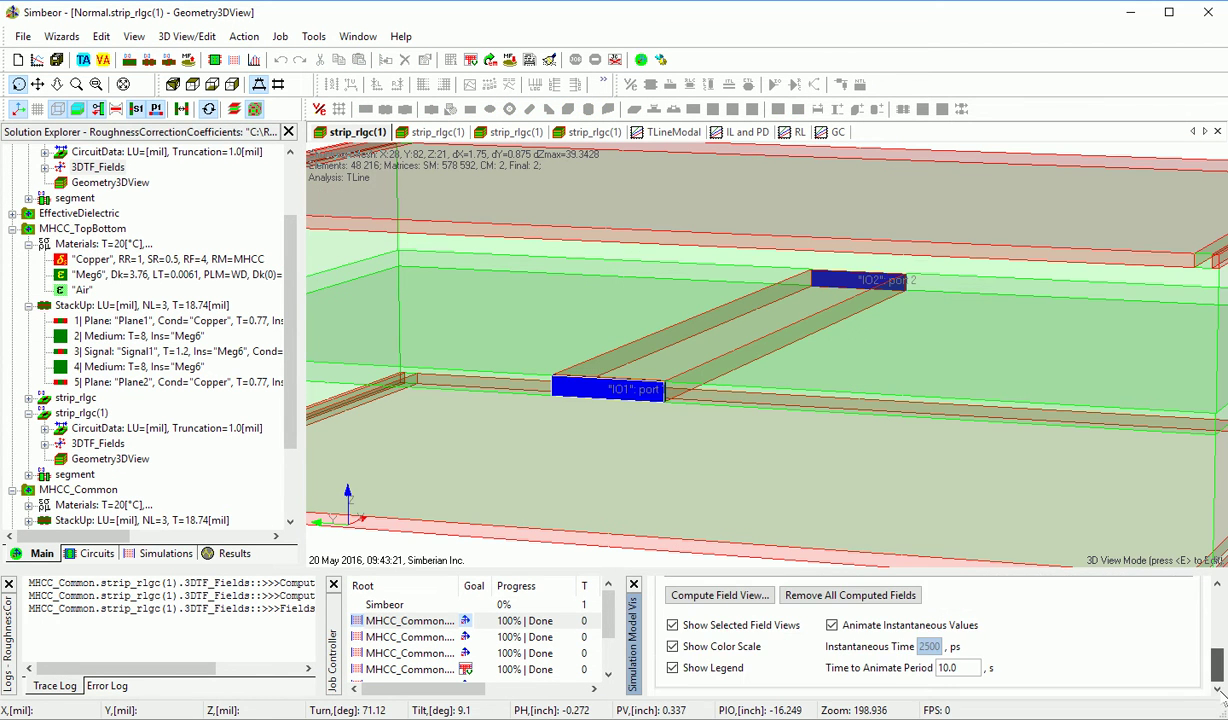
pyautogui.click(758, 597)
pyautogui.click(545, 275)
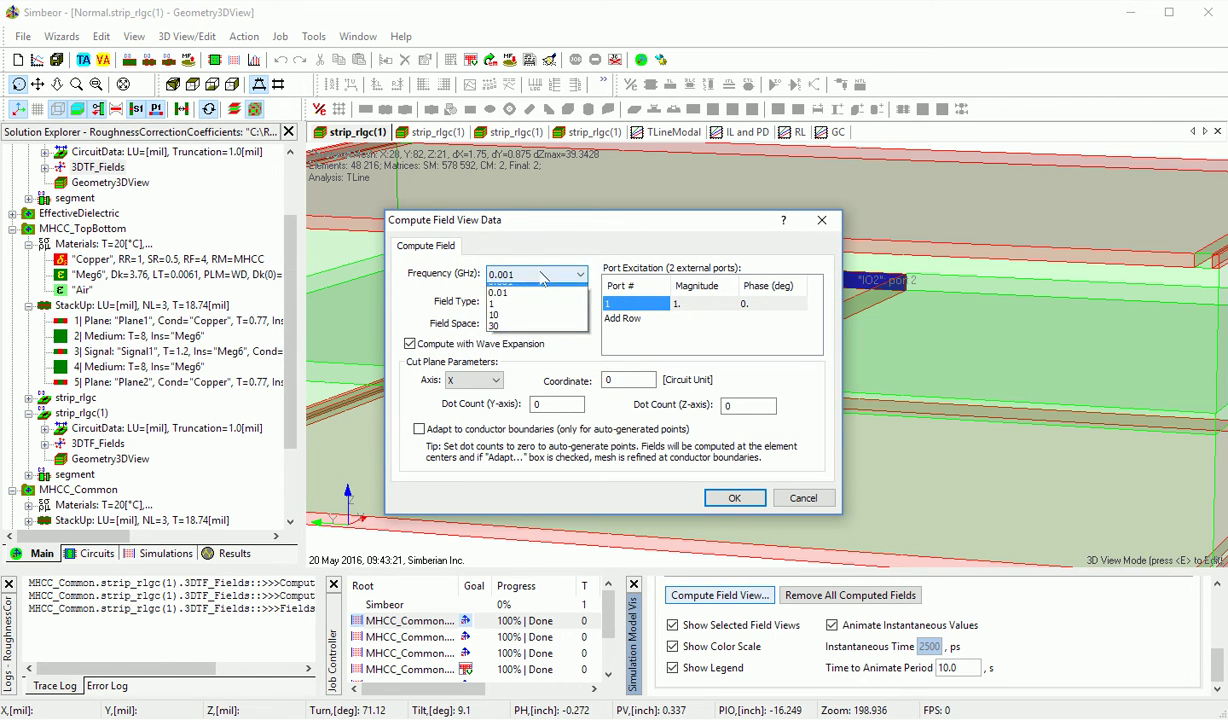
pyautogui.click(520, 329)
pyautogui.click(531, 307)
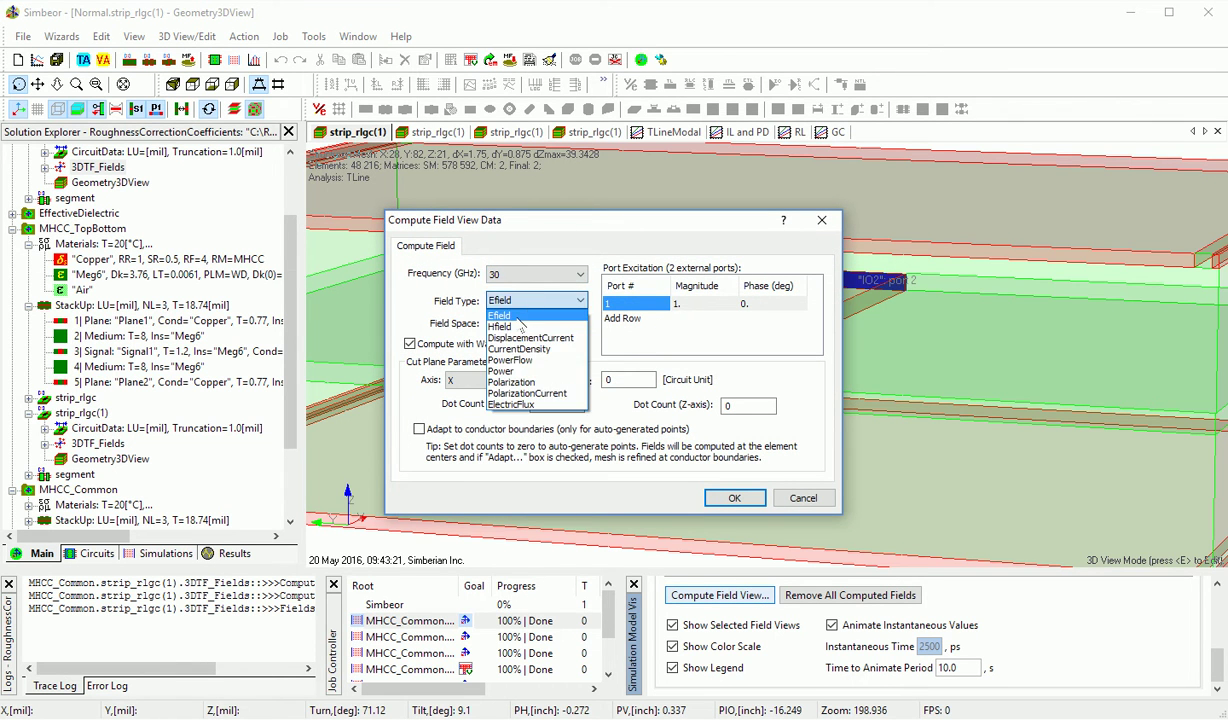
pyautogui.click(526, 350)
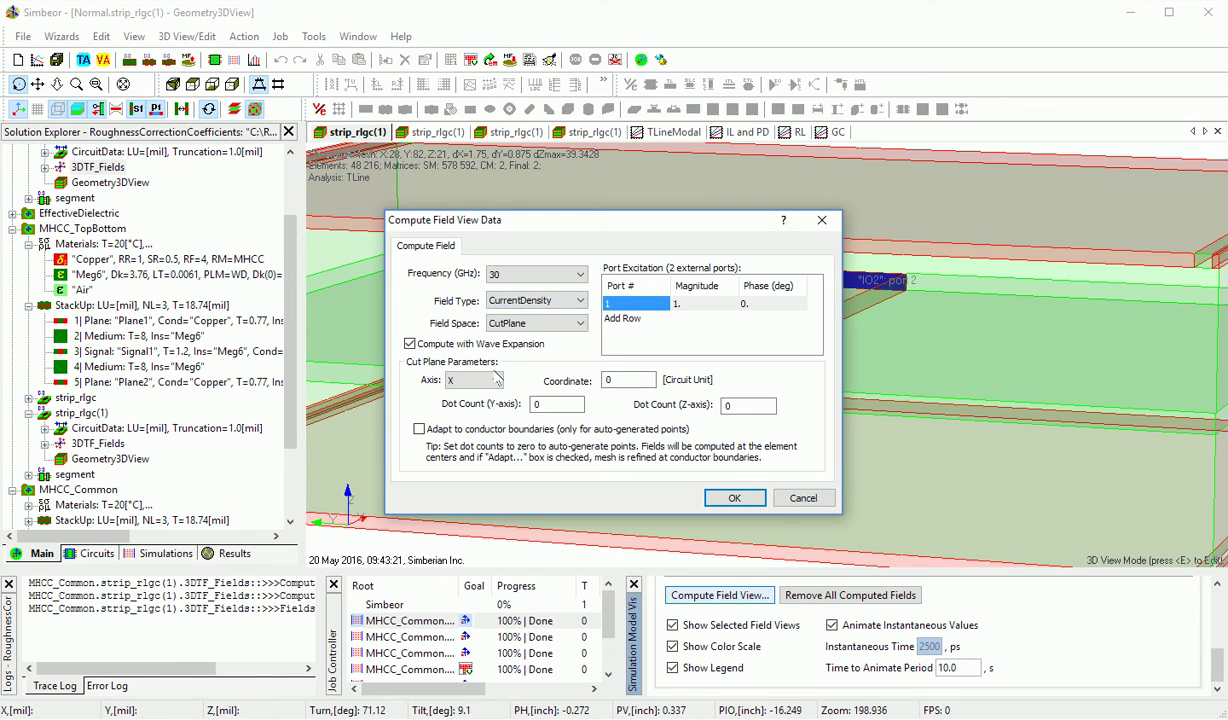
pyautogui.click(734, 498)
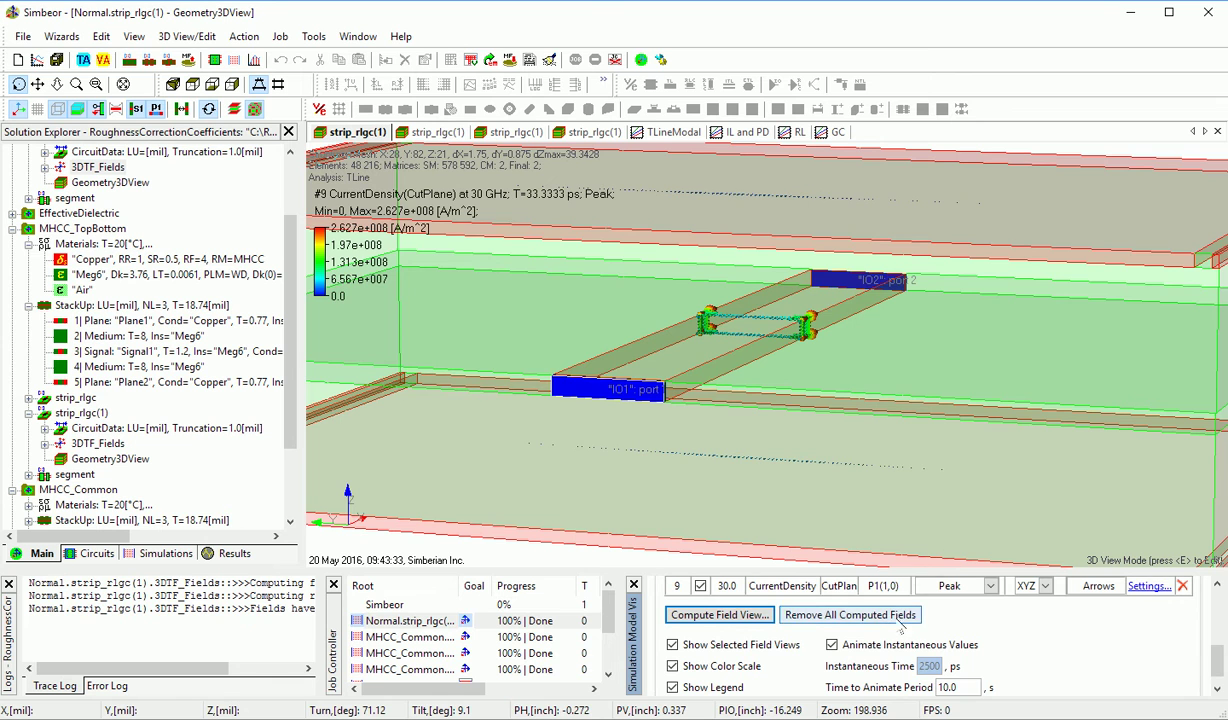
# - Set the Normal model's cut-plane current density to Instantaneous and examine its animation on the strip from several angles
pyautogui.click(990, 586)
pyautogui.click(950, 619)
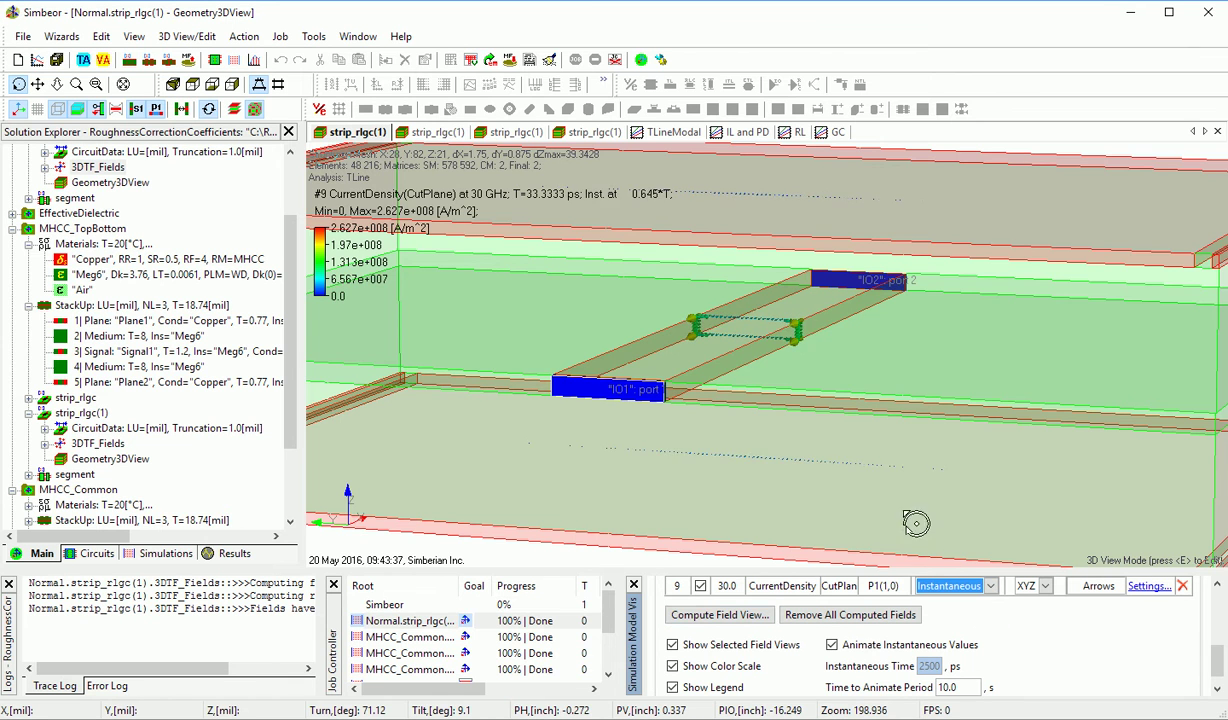
pyautogui.scroll(3, 898, 442)
pyautogui.scroll(5, 898, 442)
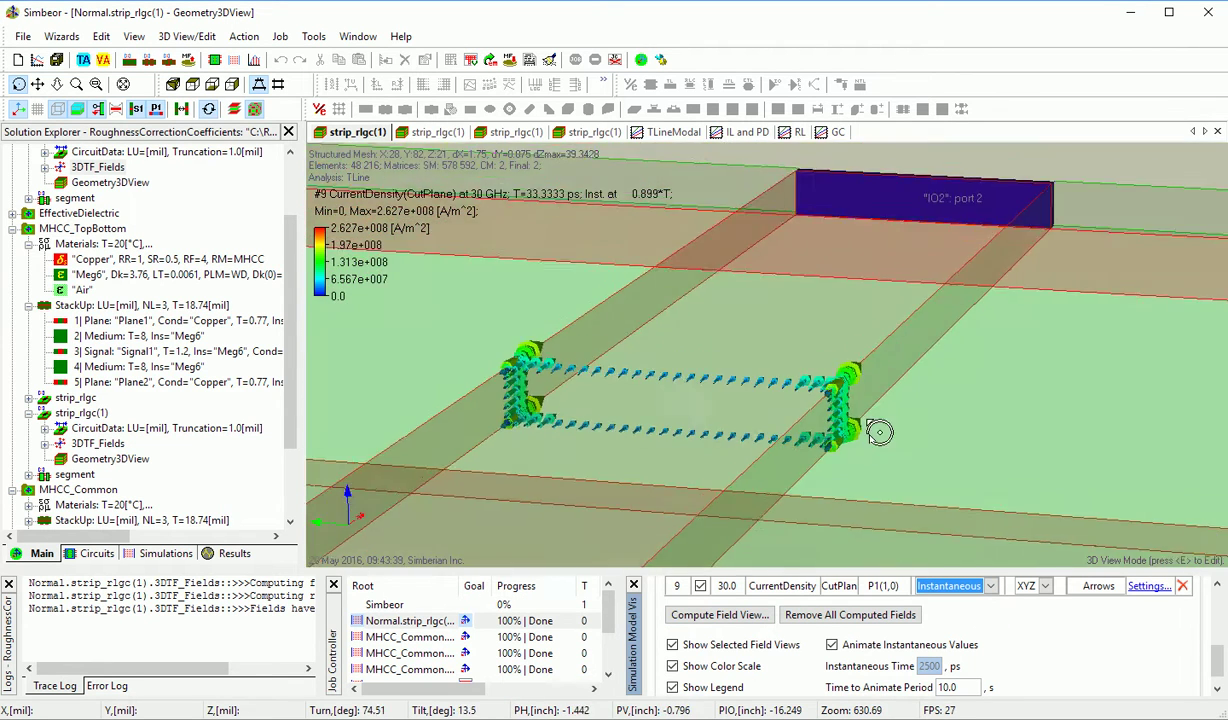
pyautogui.moveTo(879, 432); pyautogui.dragTo(883, 419)
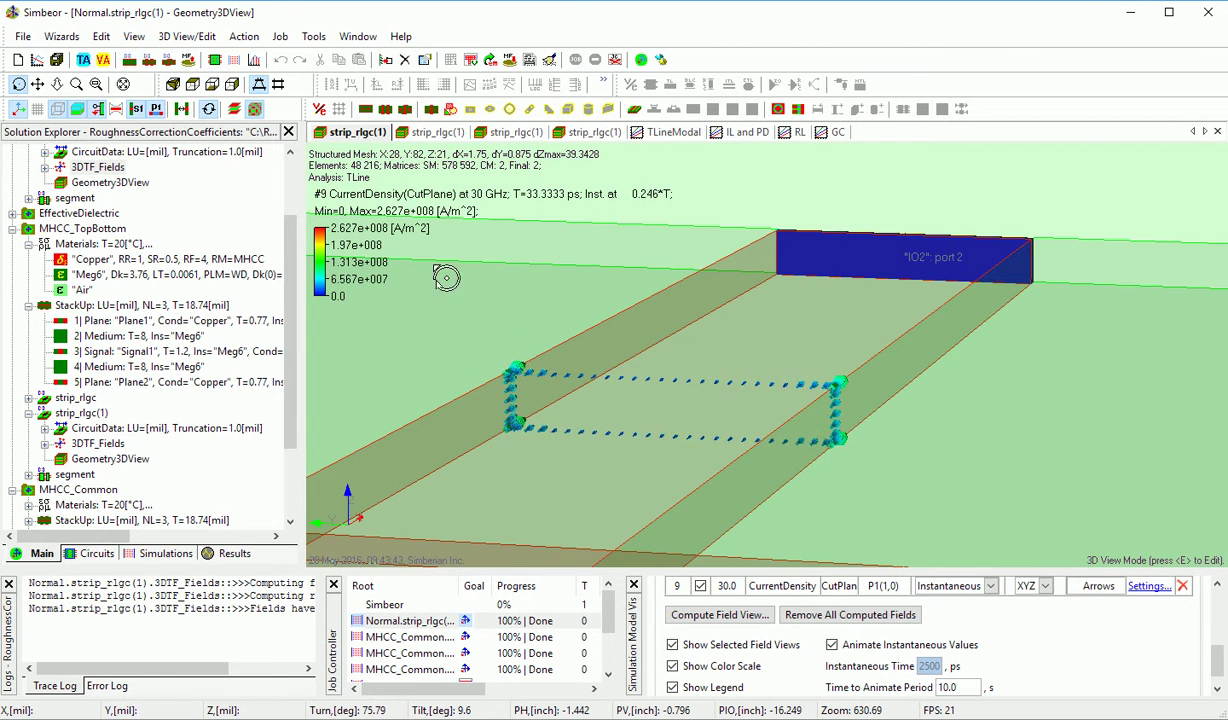
pyautogui.scroll(2, 645, 378)
pyautogui.scroll(2, 680, 438)
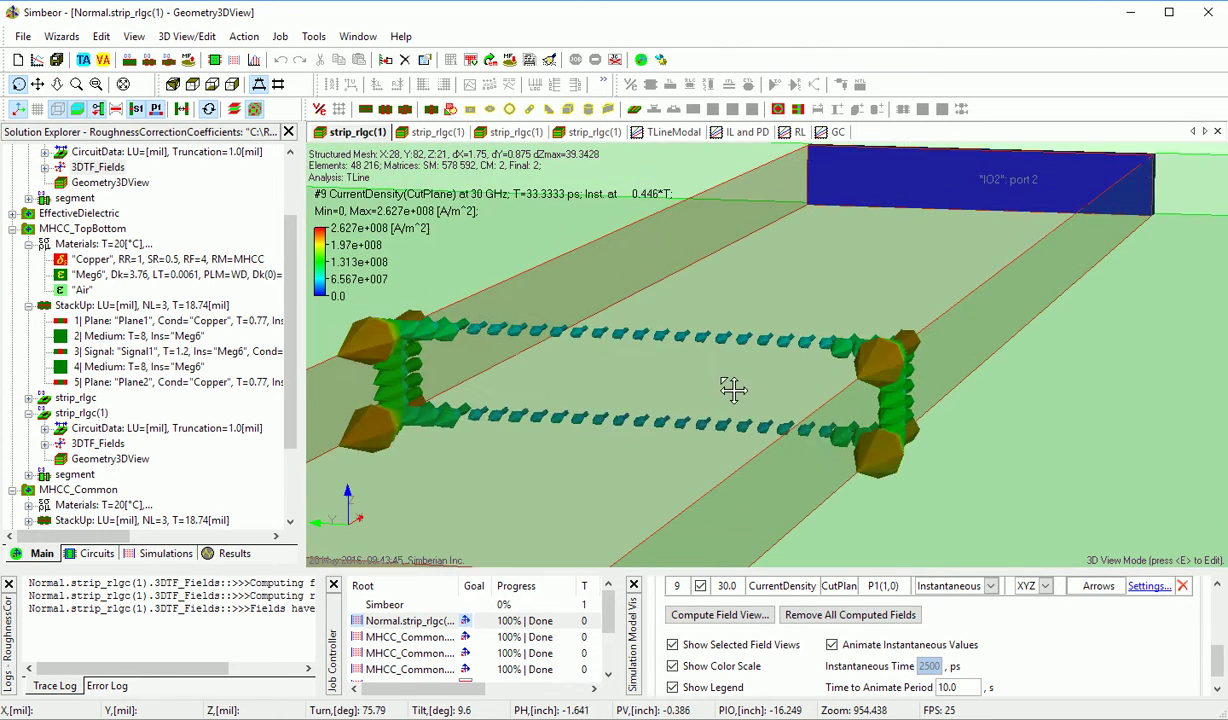
pyautogui.scroll(-5, 885, 455)
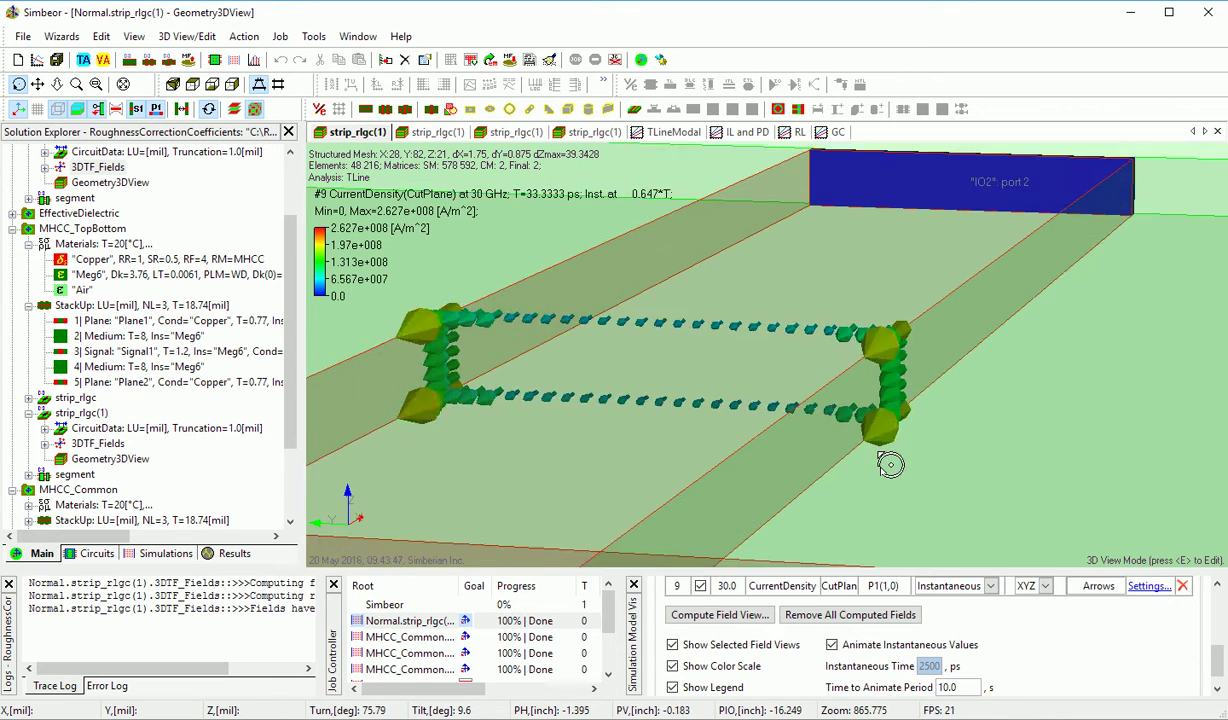
pyautogui.moveTo(891, 473); pyautogui.dragTo(923, 280)
pyautogui.scroll(-3, 879, 411)
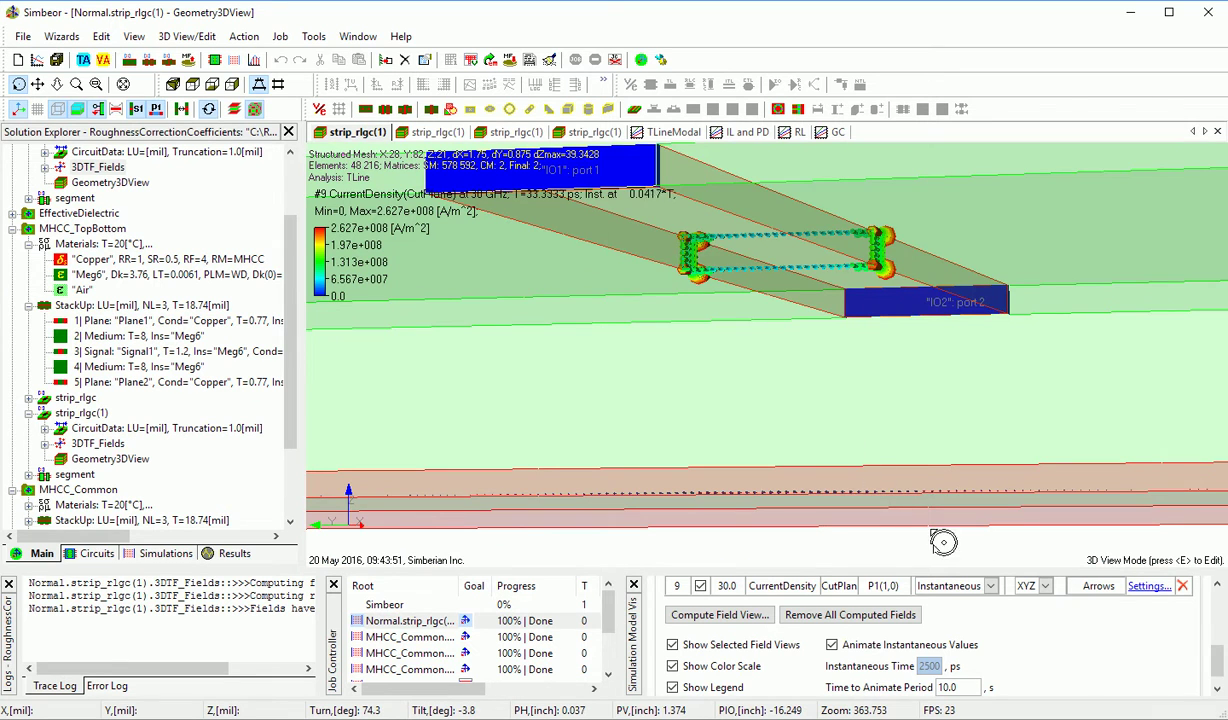
# - Set the color scale of the Normal model's cut-plane current density to dB and examine it on the strip and planes
pyautogui.click(1149, 592)
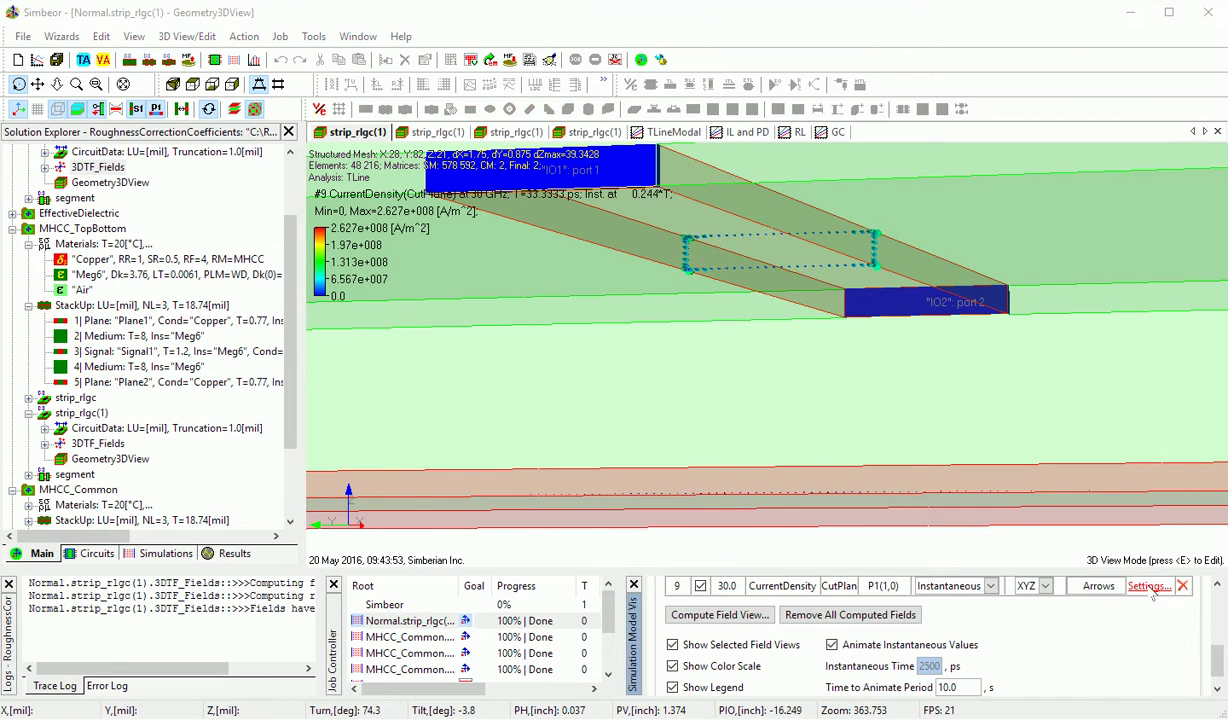
pyautogui.click(560, 240)
pyautogui.click(545, 265)
pyautogui.click(698, 504)
pyautogui.moveTo(770, 455); pyautogui.dragTo(816, 414)
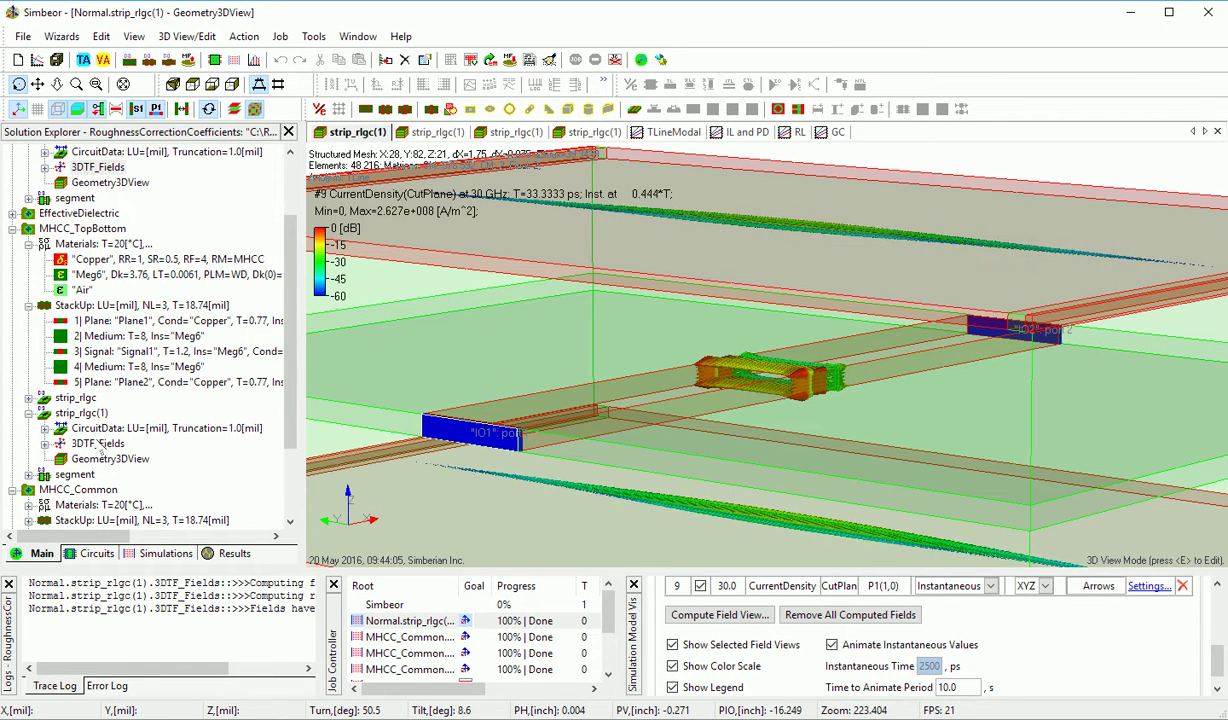
# - Switch to the 3DTF fields of MHCC_TopBottom's strip_rlgc(1) and examine the 30 GHz cut-plane current density on the strip and planes
pyautogui.click(90, 413)
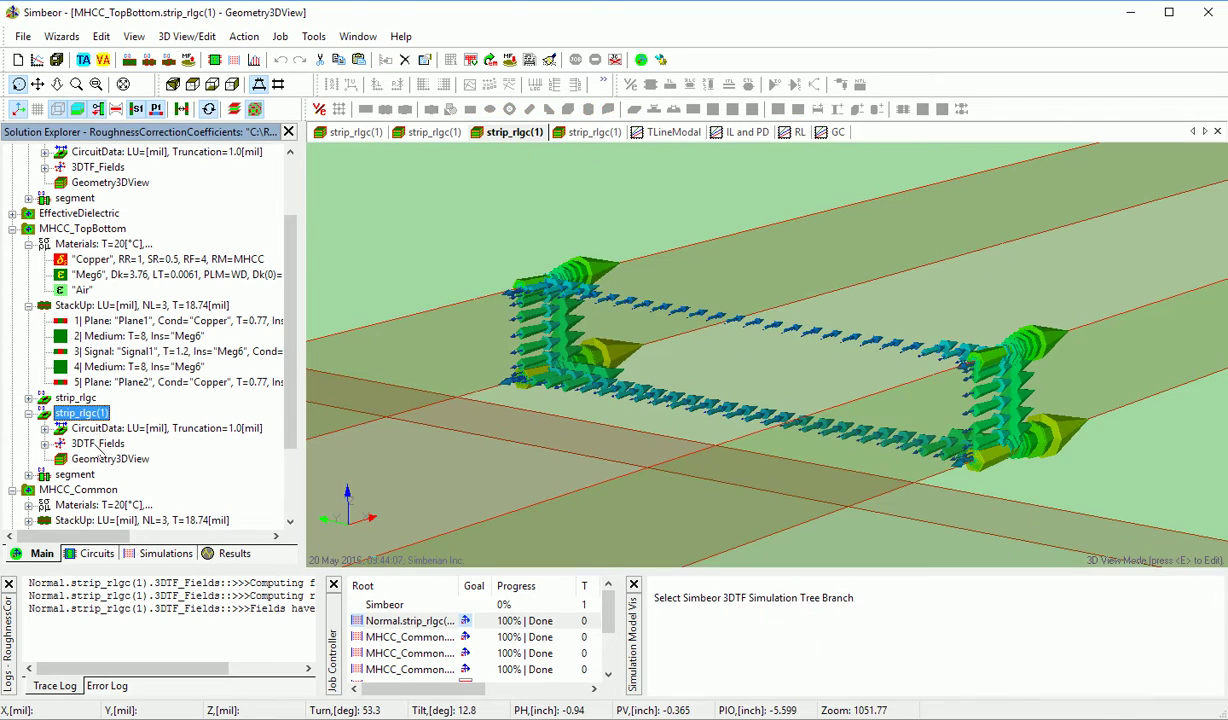
pyautogui.click(98, 443)
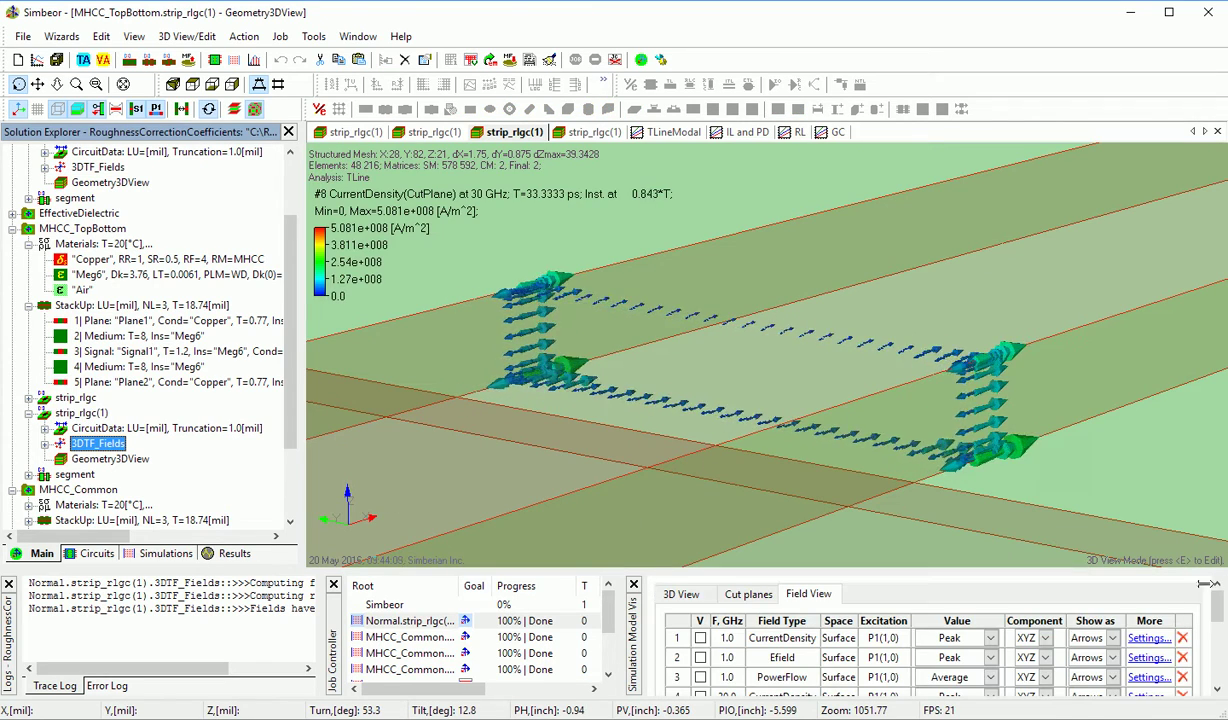
pyautogui.moveTo(1217, 612); pyautogui.dragTo(1217, 632)
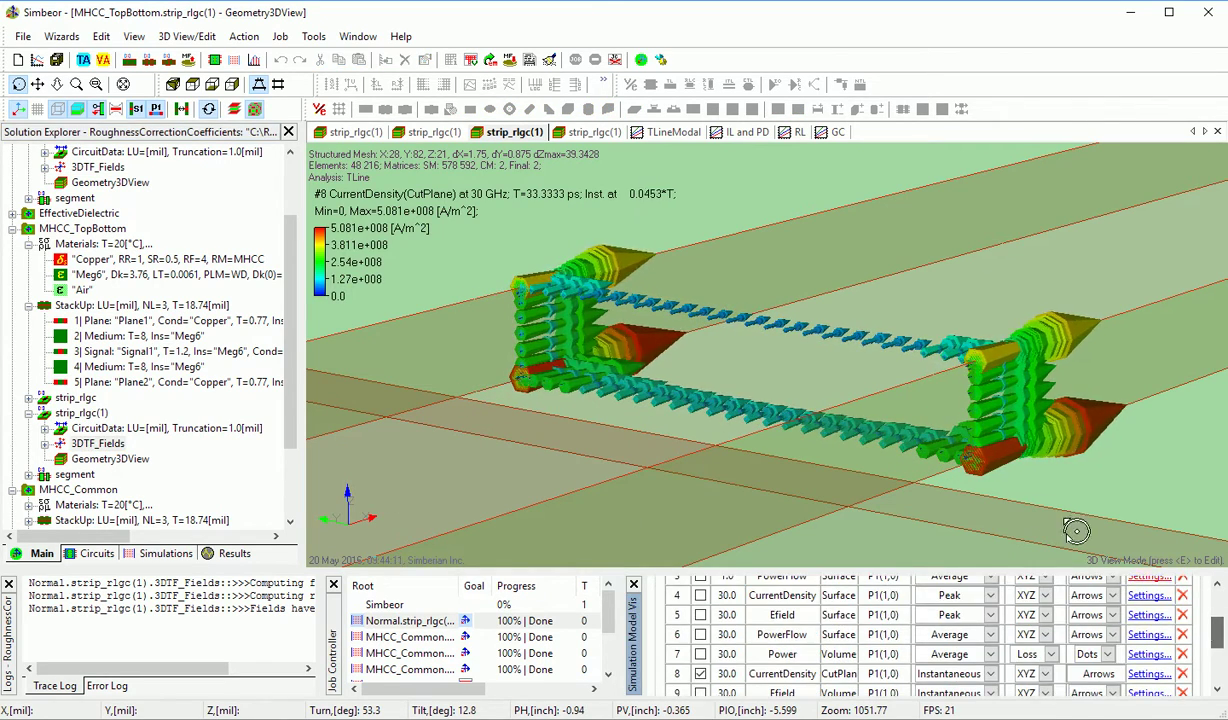
pyautogui.moveTo(1028, 310); pyautogui.dragTo(901, 359)
pyautogui.scroll(-3, 905, 307)
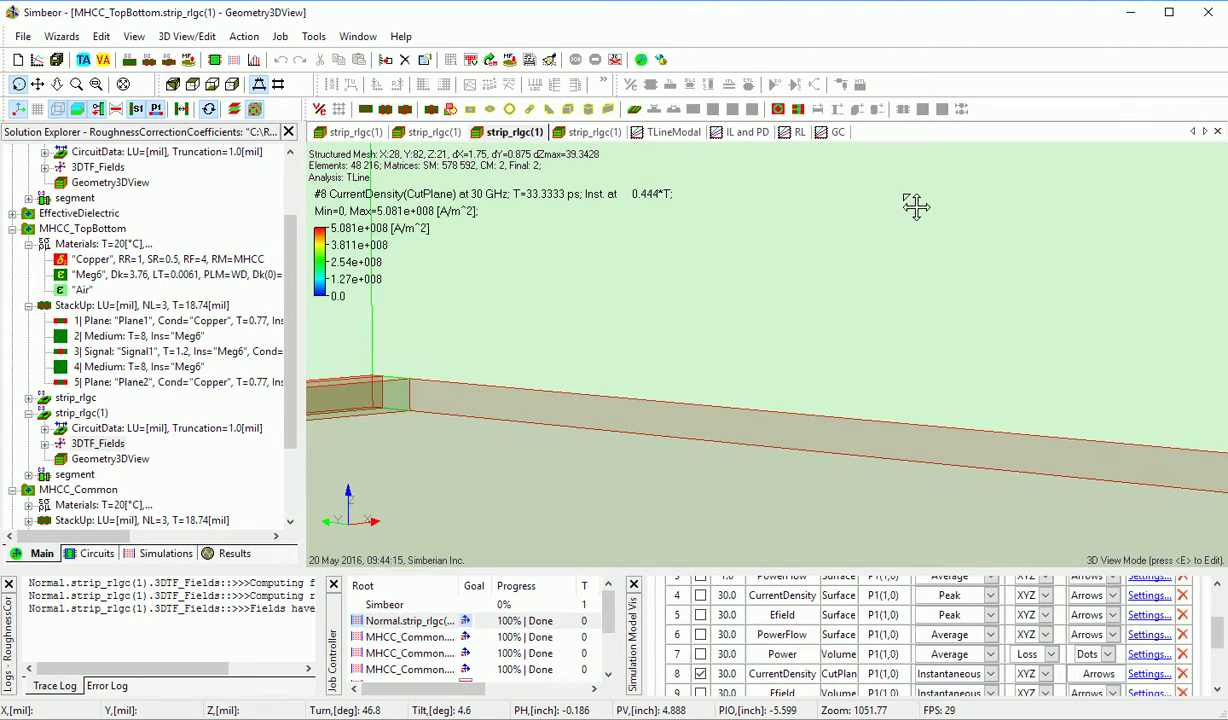
pyautogui.moveTo(791, 432); pyautogui.dragTo(824, 491)
pyautogui.moveTo(879, 250); pyautogui.dragTo(795, 302)
pyautogui.scroll(-5, 898, 487)
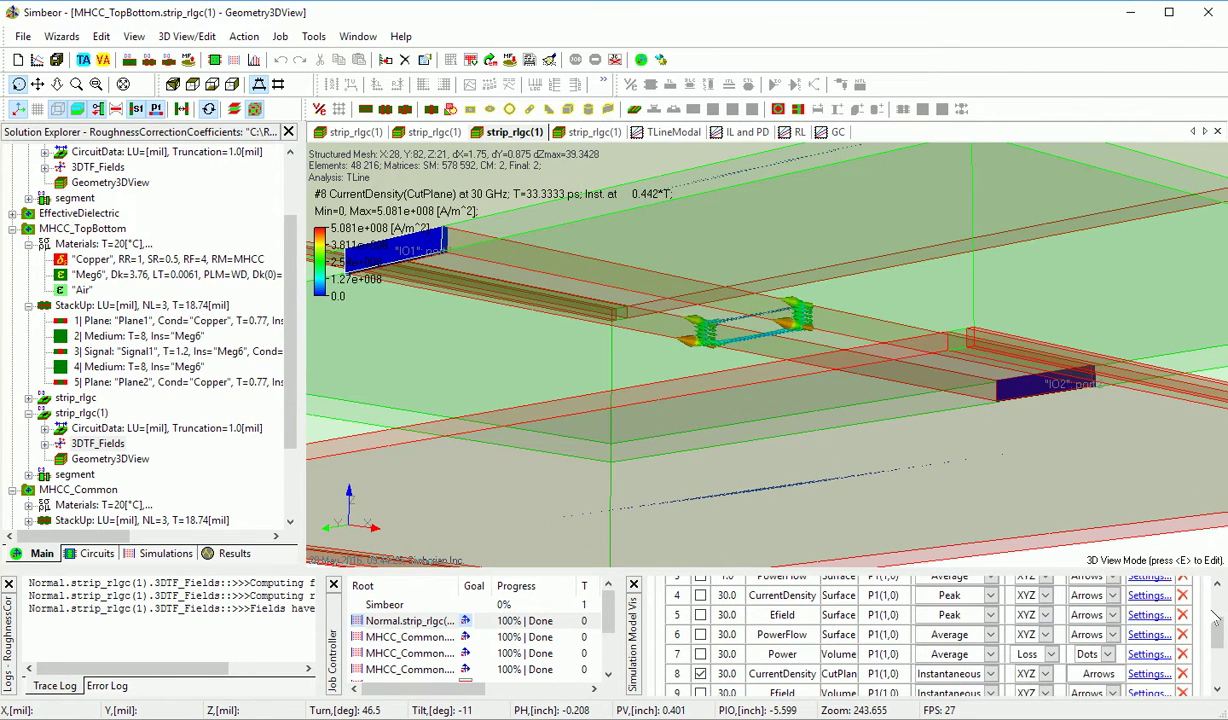
# - Set the value scaling of the MHCC_TopBottom cut-plane current density to Logarithmic and examine it on the strip and planes
pyautogui.moveTo(1218, 640); pyautogui.dragTo(1218, 652)
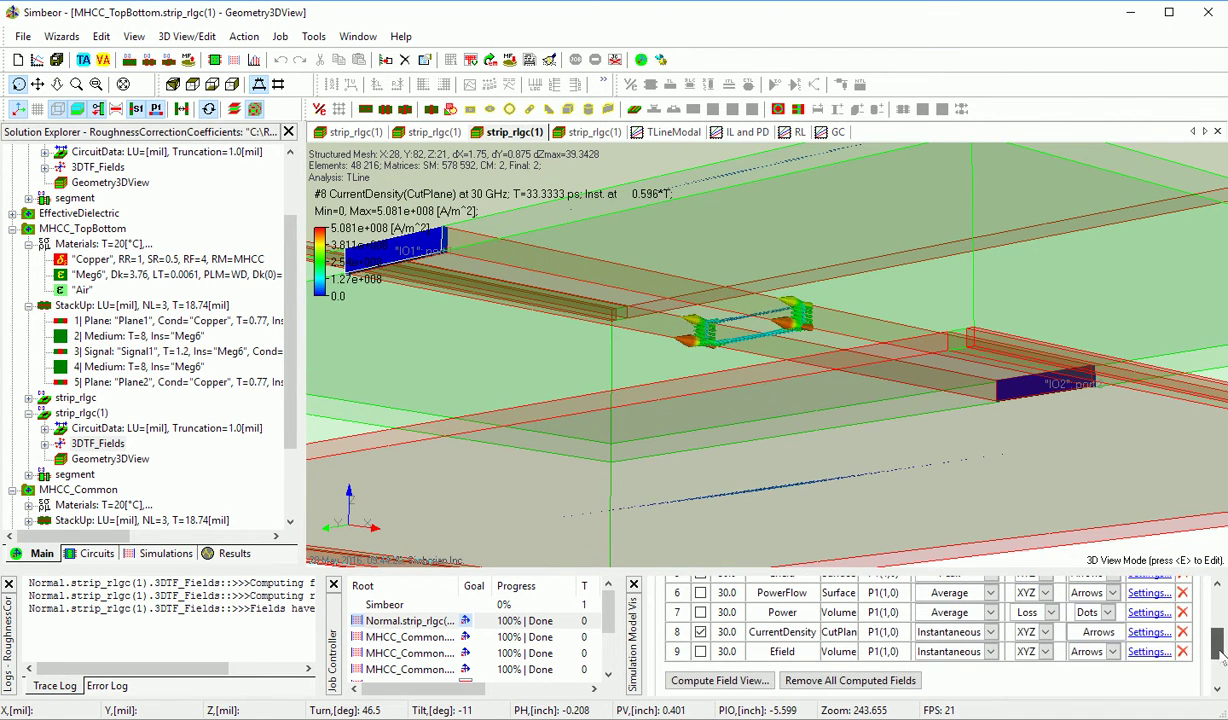
pyautogui.click(1148, 634)
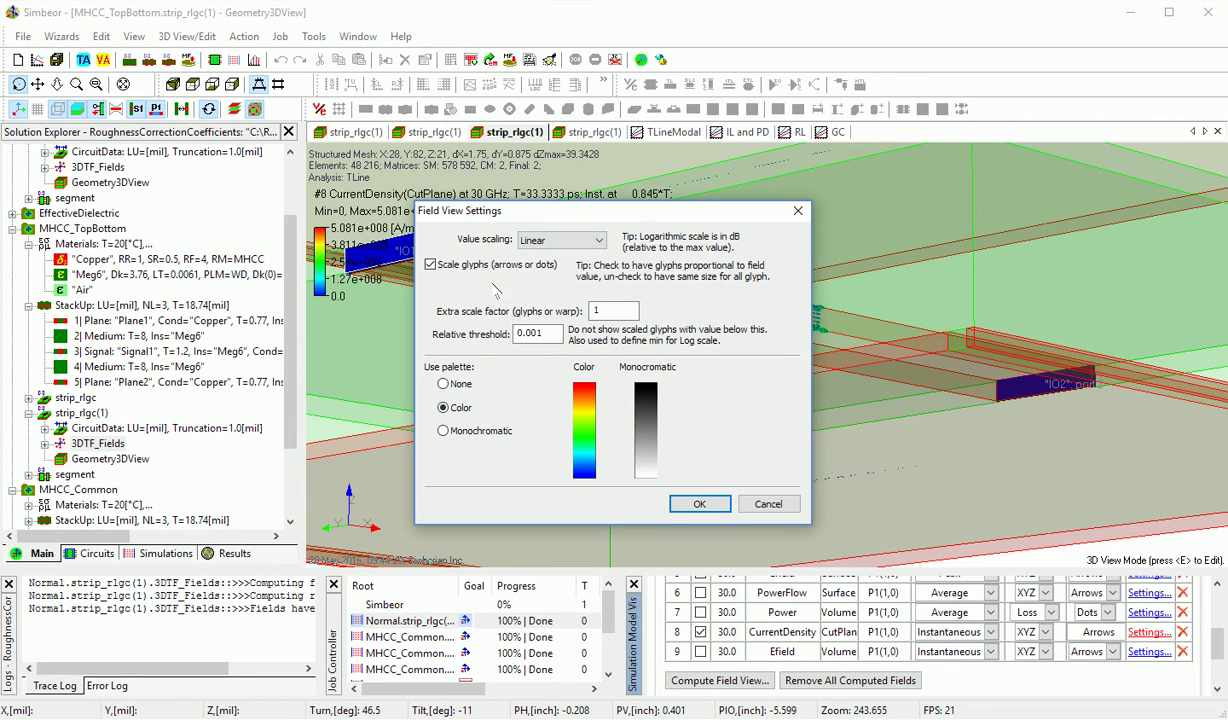
pyautogui.click(579, 241)
pyautogui.click(574, 268)
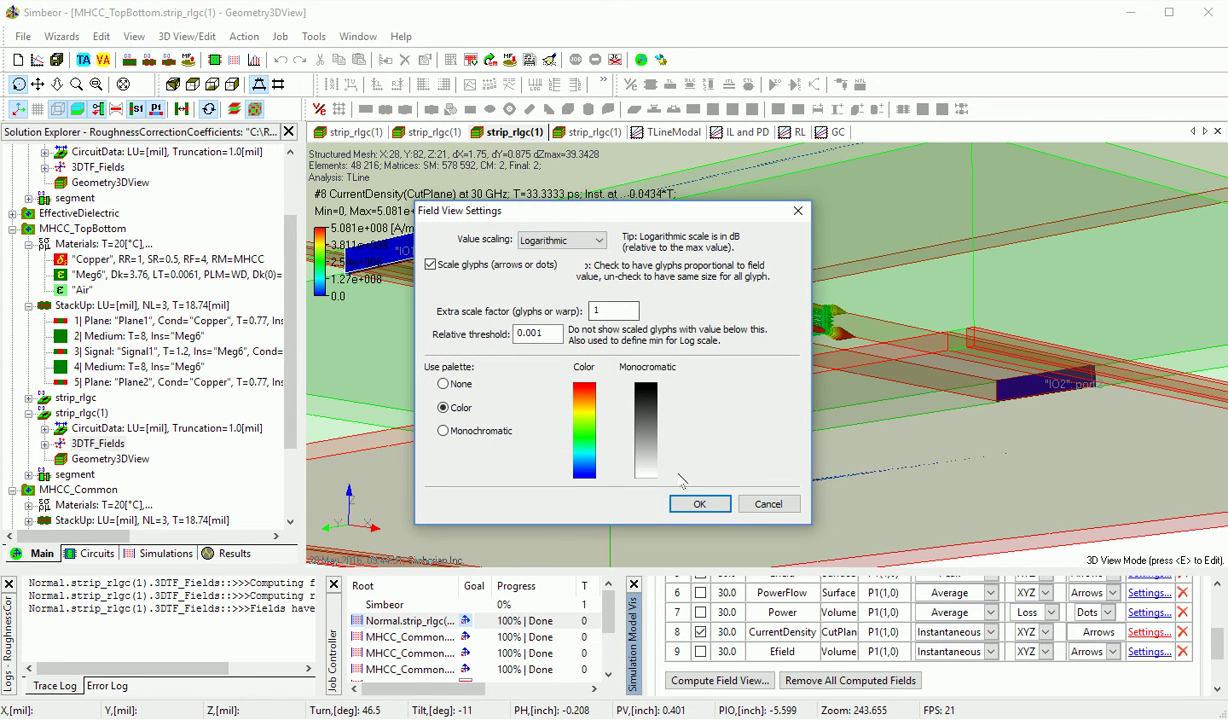
pyautogui.click(697, 505)
pyautogui.moveTo(910, 402); pyautogui.dragTo(661, 433)
pyautogui.moveTo(787, 425); pyautogui.dragTo(733, 445)
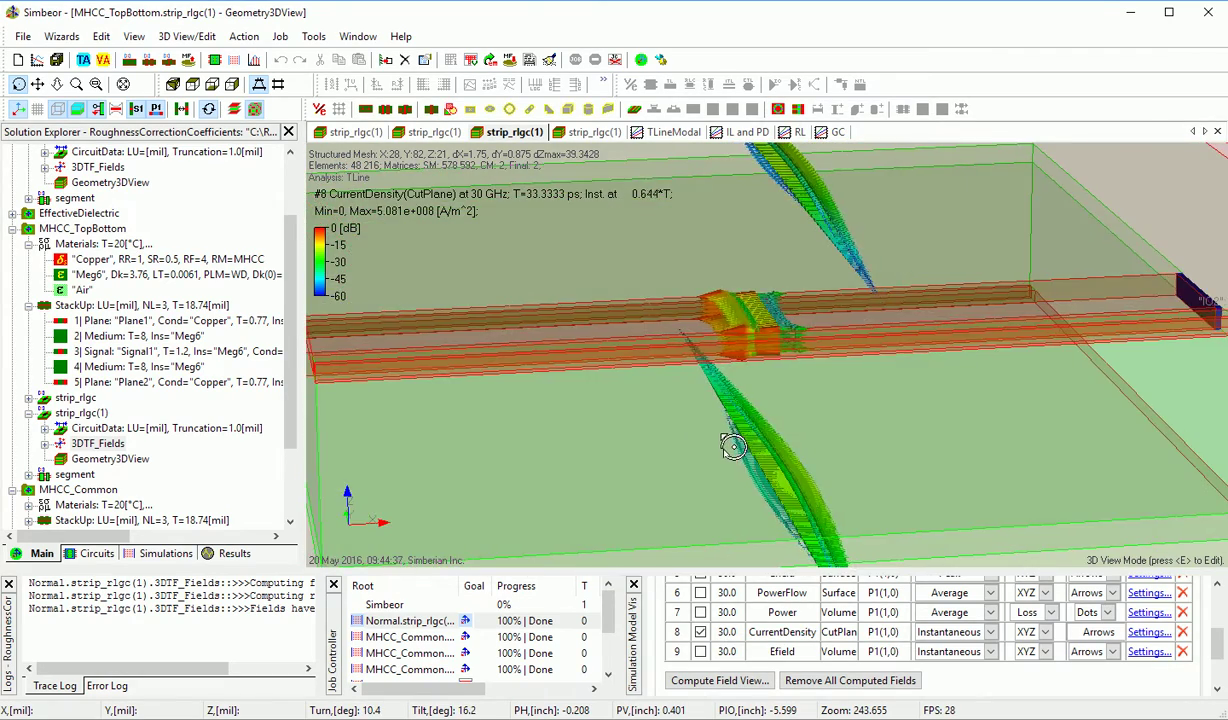
pyautogui.scroll(-2, 733, 447)
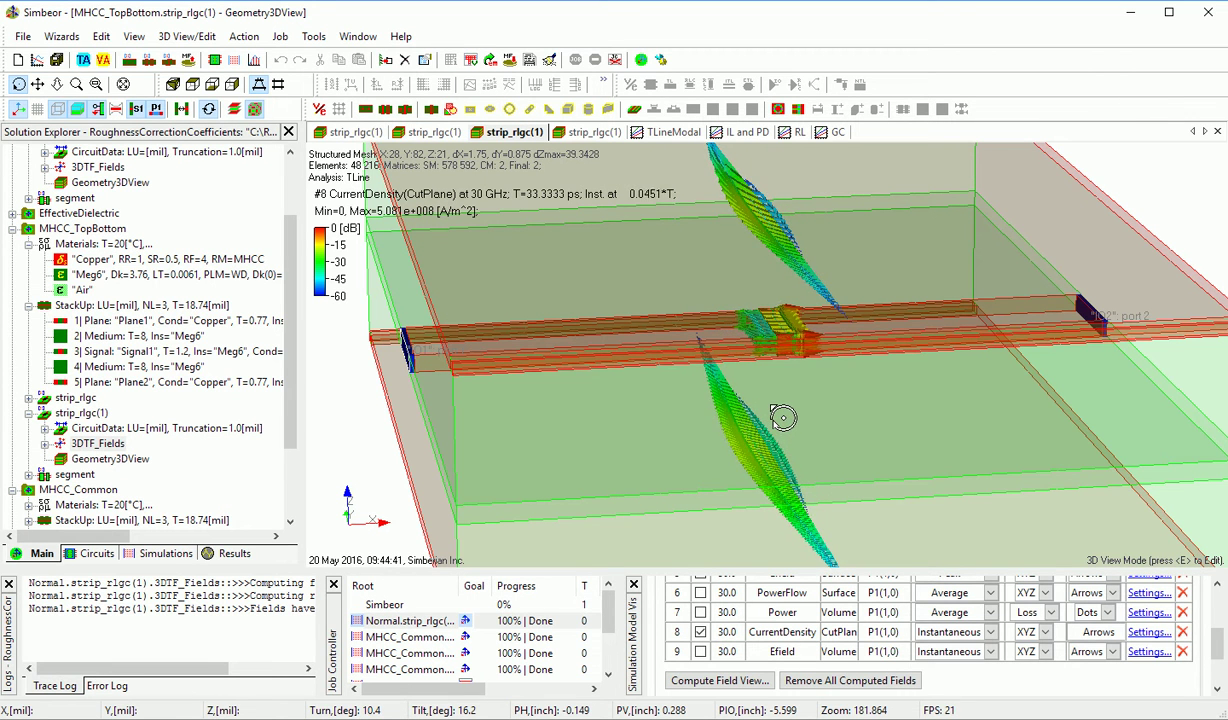
# - Return the MHCC_TopBottom cut-plane current density to Linear scaling and show the 30 GHz volume Efield with it for inspection along the strip
pyautogui.click(1148, 633)
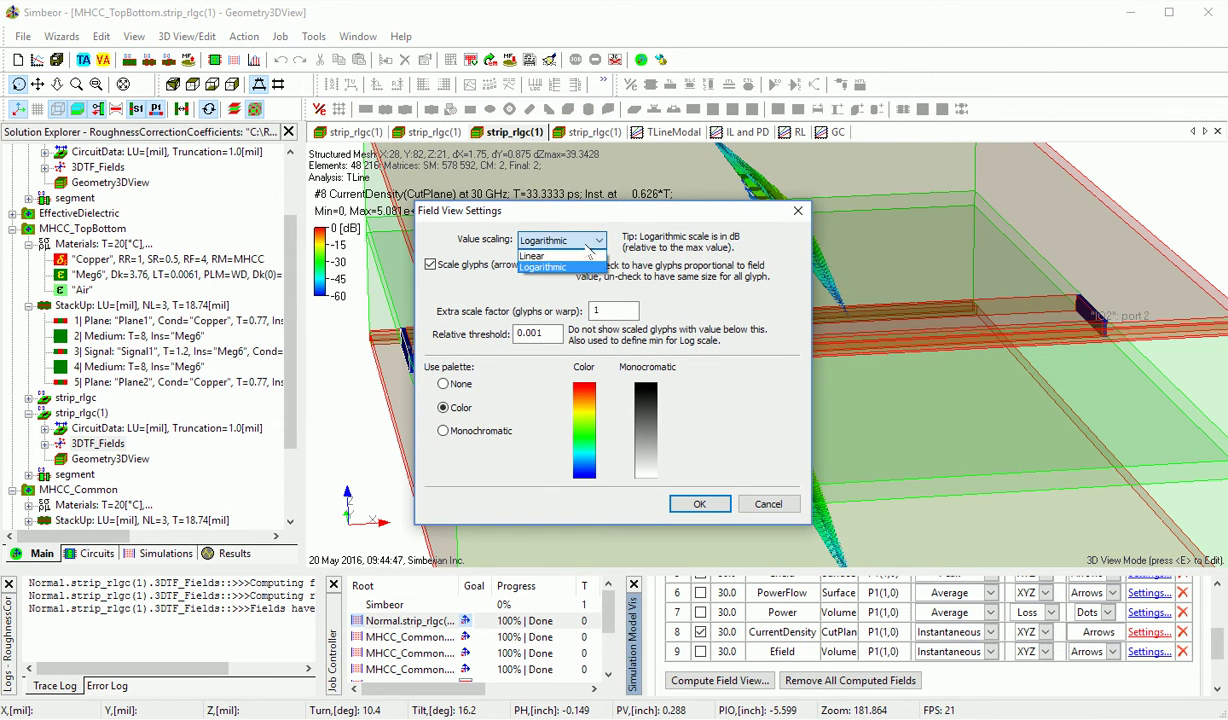
pyautogui.click(699, 504)
pyautogui.click(700, 651)
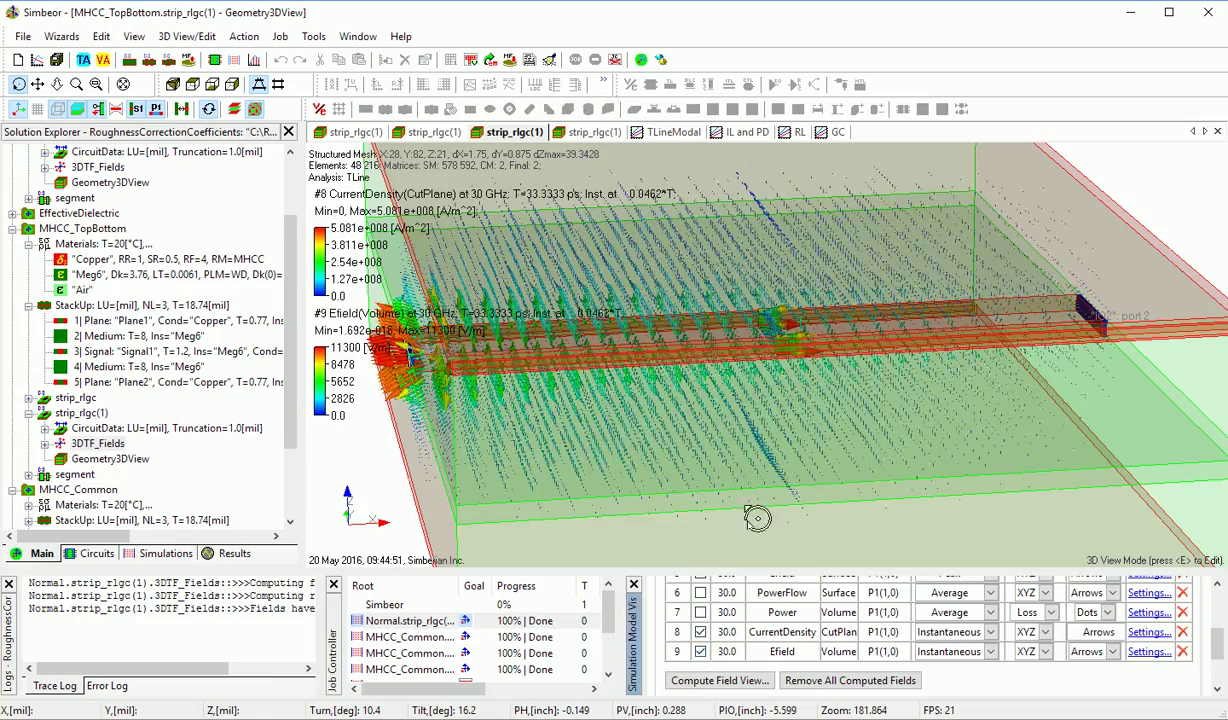
pyautogui.moveTo(755, 496); pyautogui.dragTo(1060, 453)
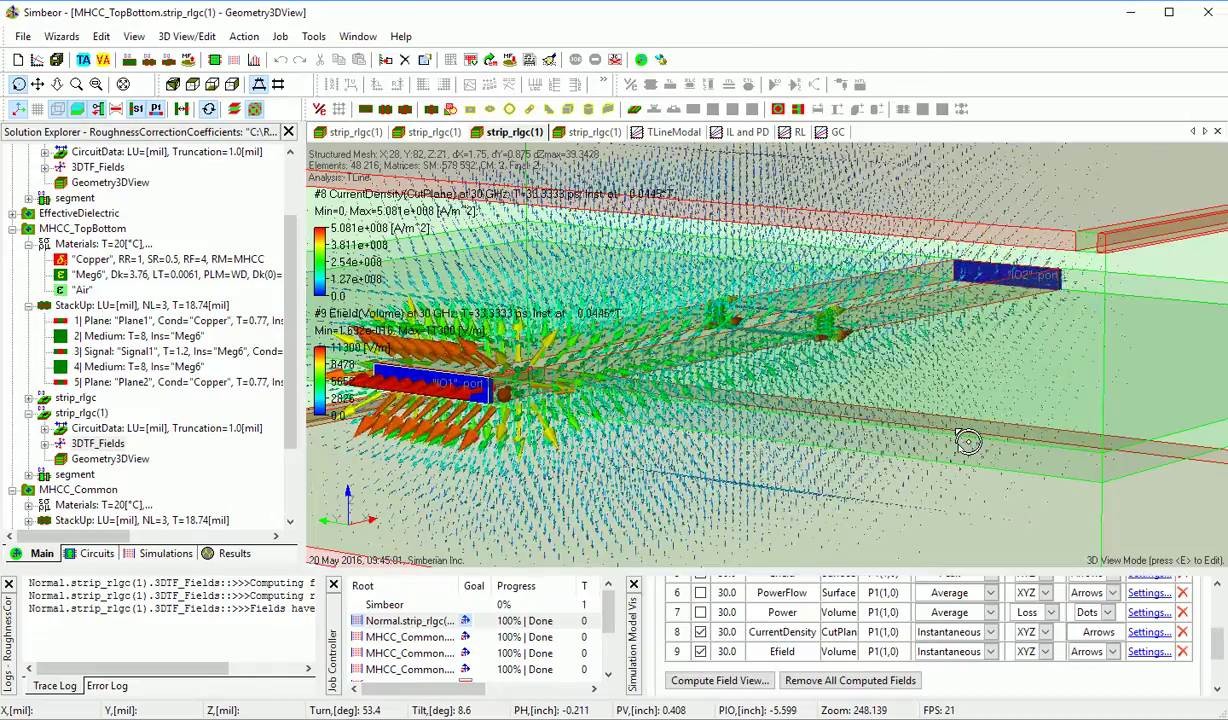
pyautogui.scroll(3, 865, 451)
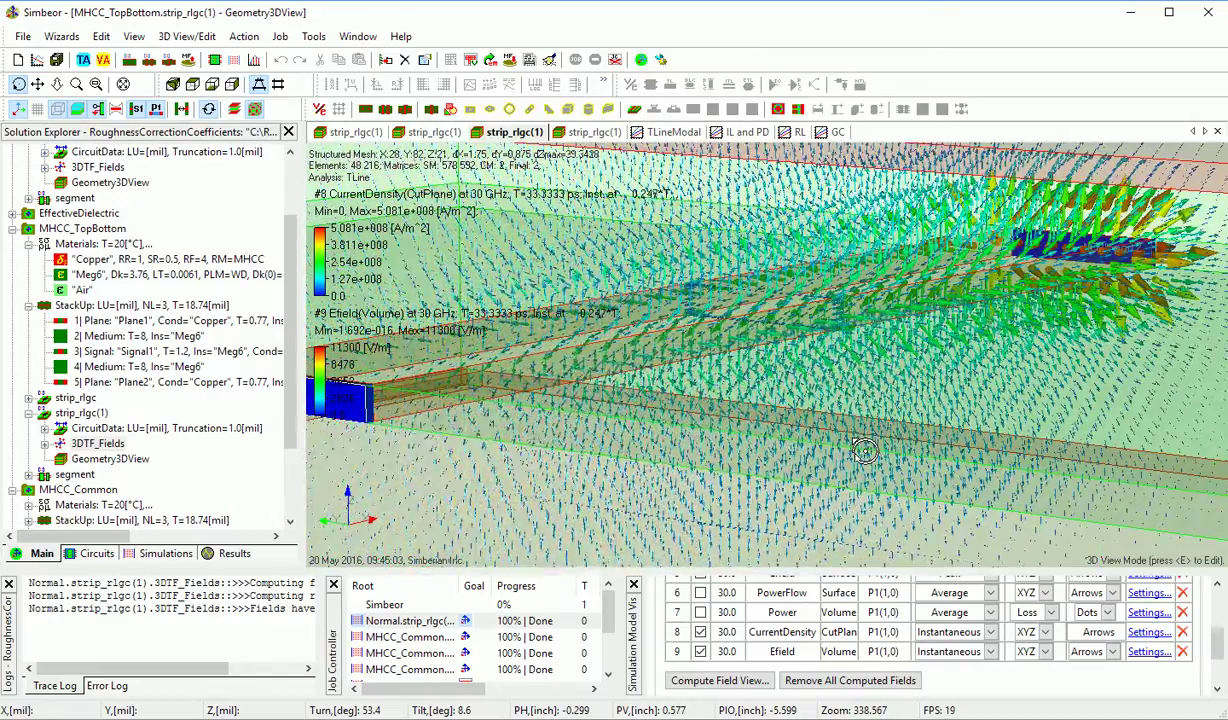